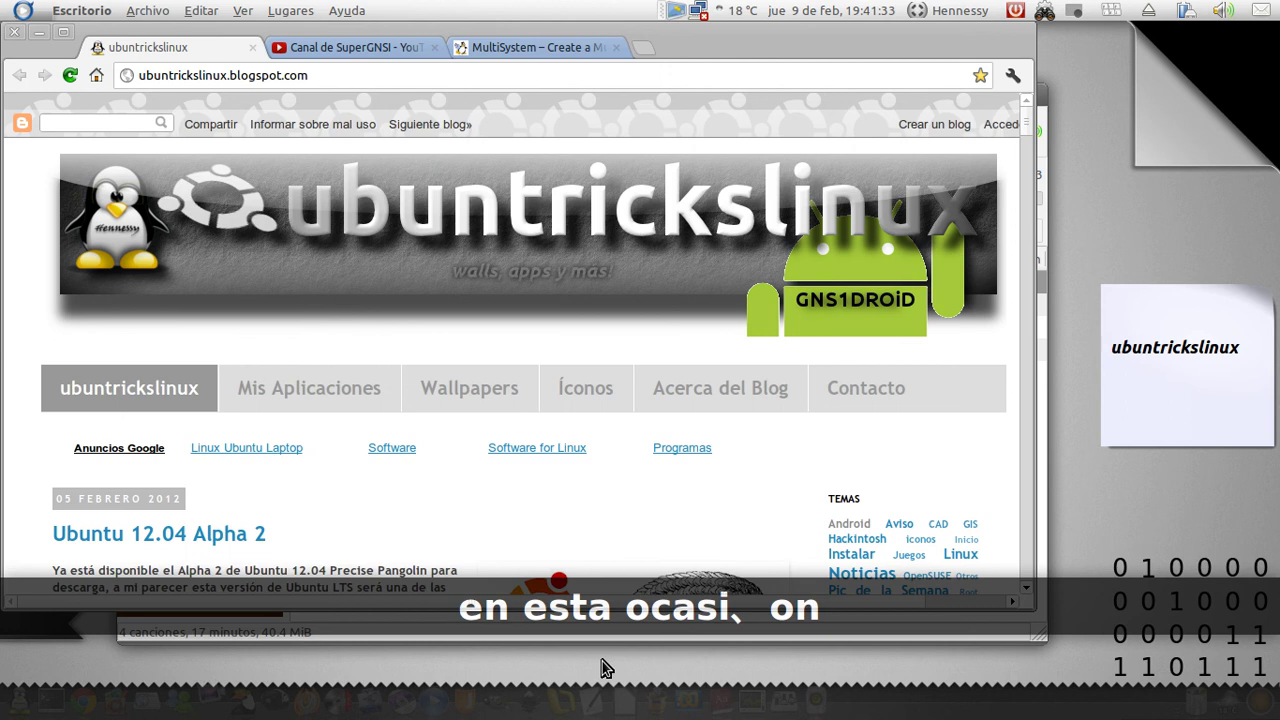
# Play 'The IT Crowd - Theme.mp3' in Rhythmbox, then minimize the player to reveal the blog
pyautogui.click(817, 702)
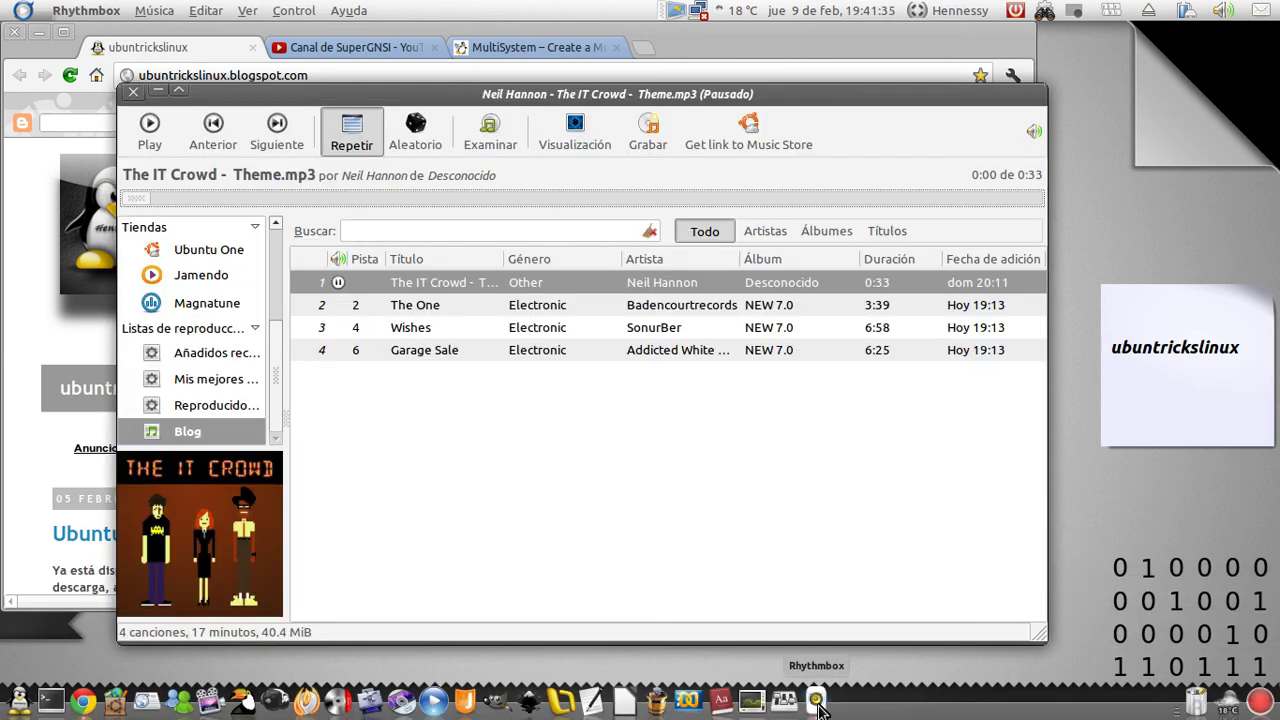
pyautogui.click(449, 288)
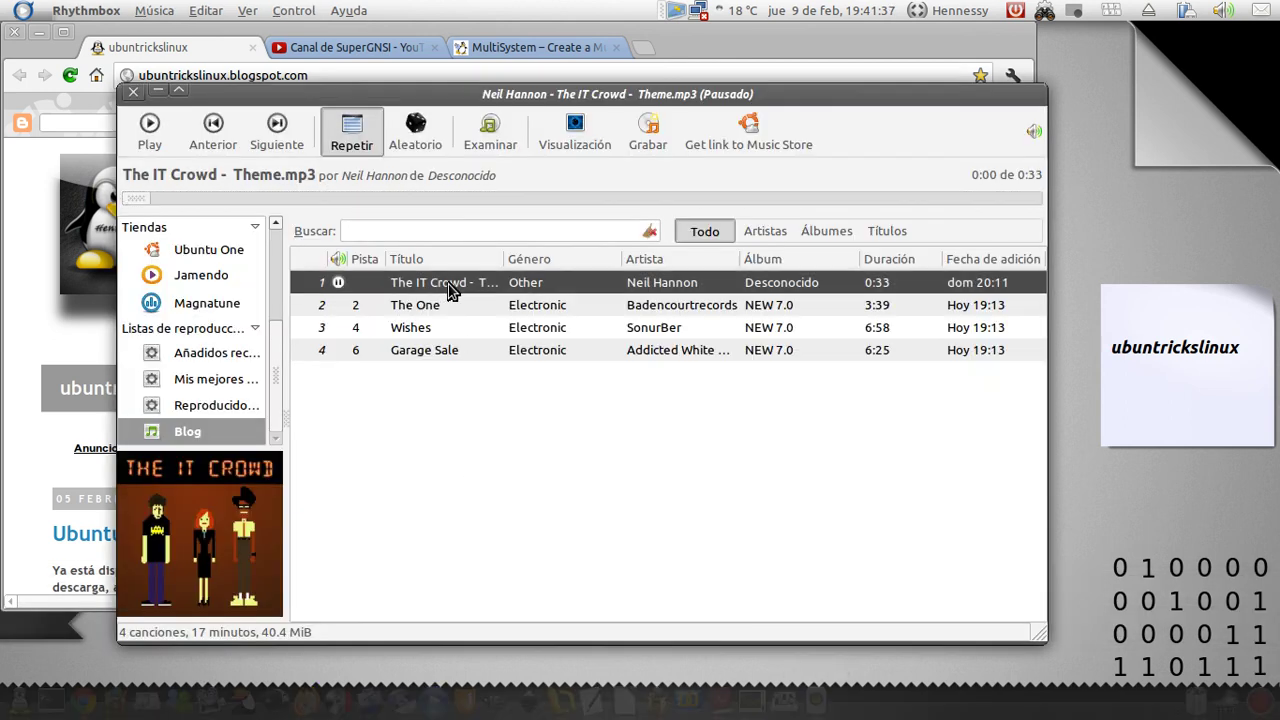
pyautogui.doubleClick(449, 288)
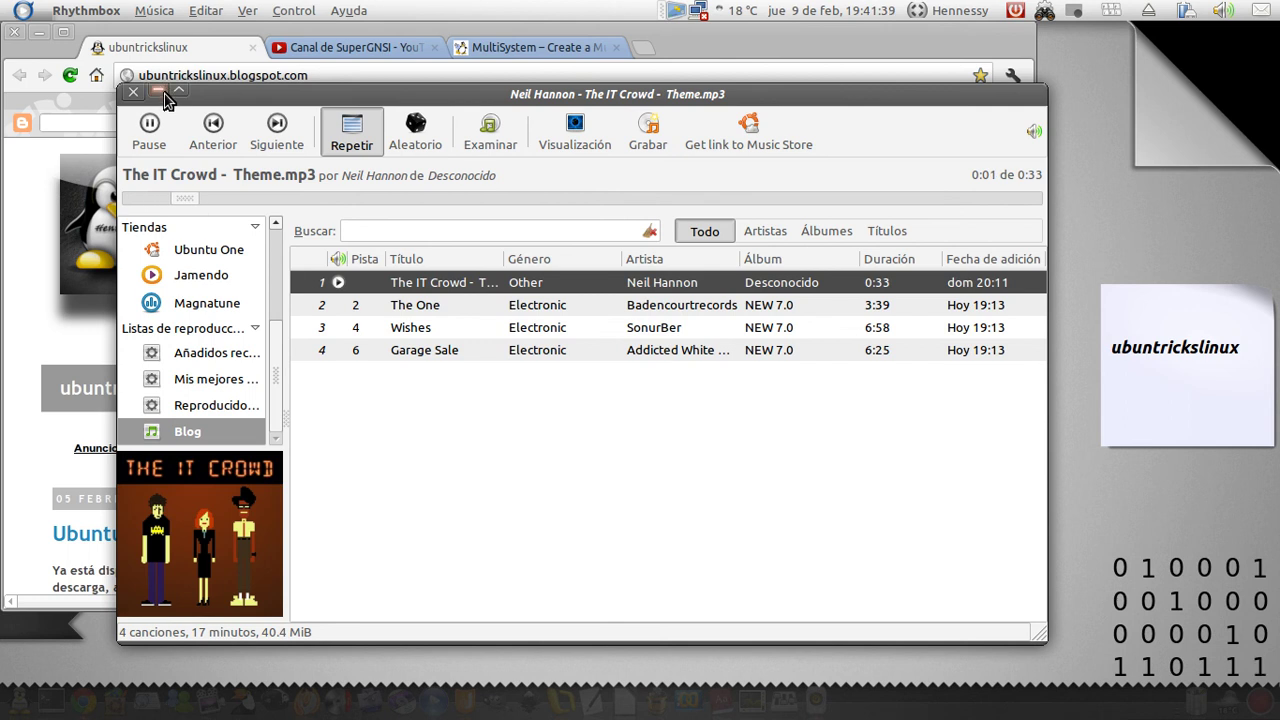
pyautogui.click(160, 91)
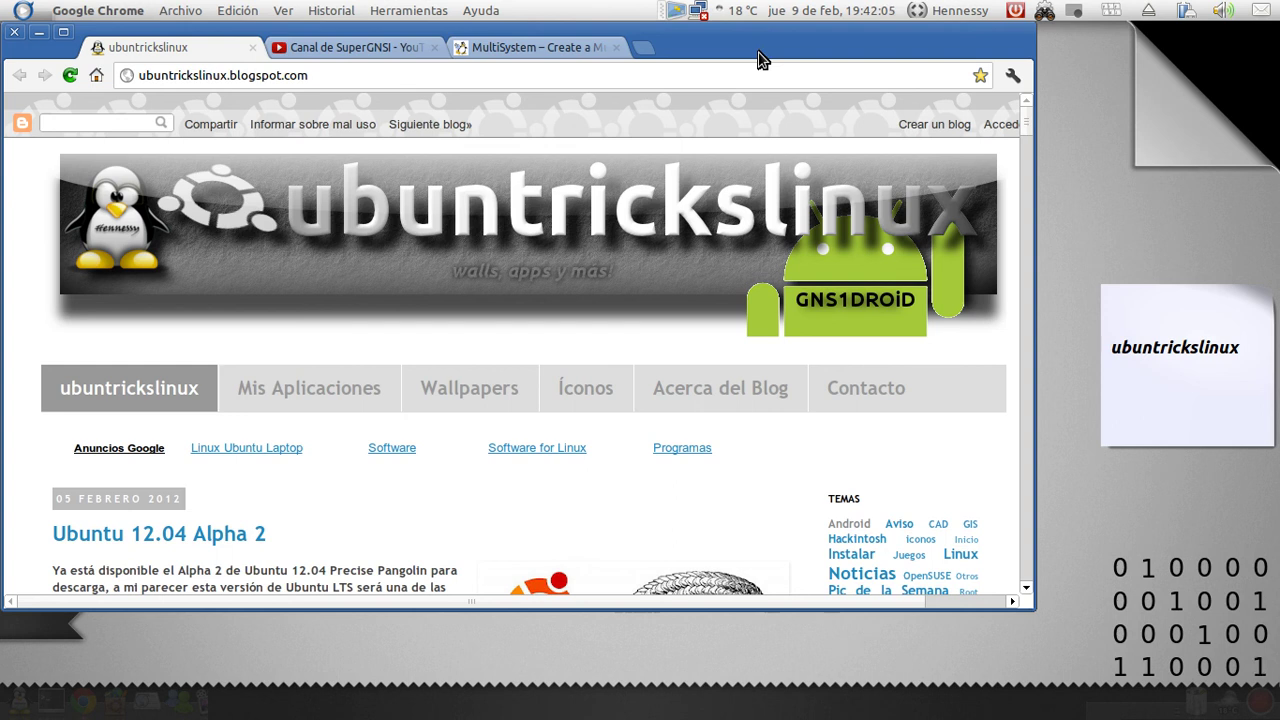
# Read through the MultiSystem install guide's 'How to Install' section in Chrome
pyautogui.moveTo(540, 52); pyautogui.dragTo(522, 55)
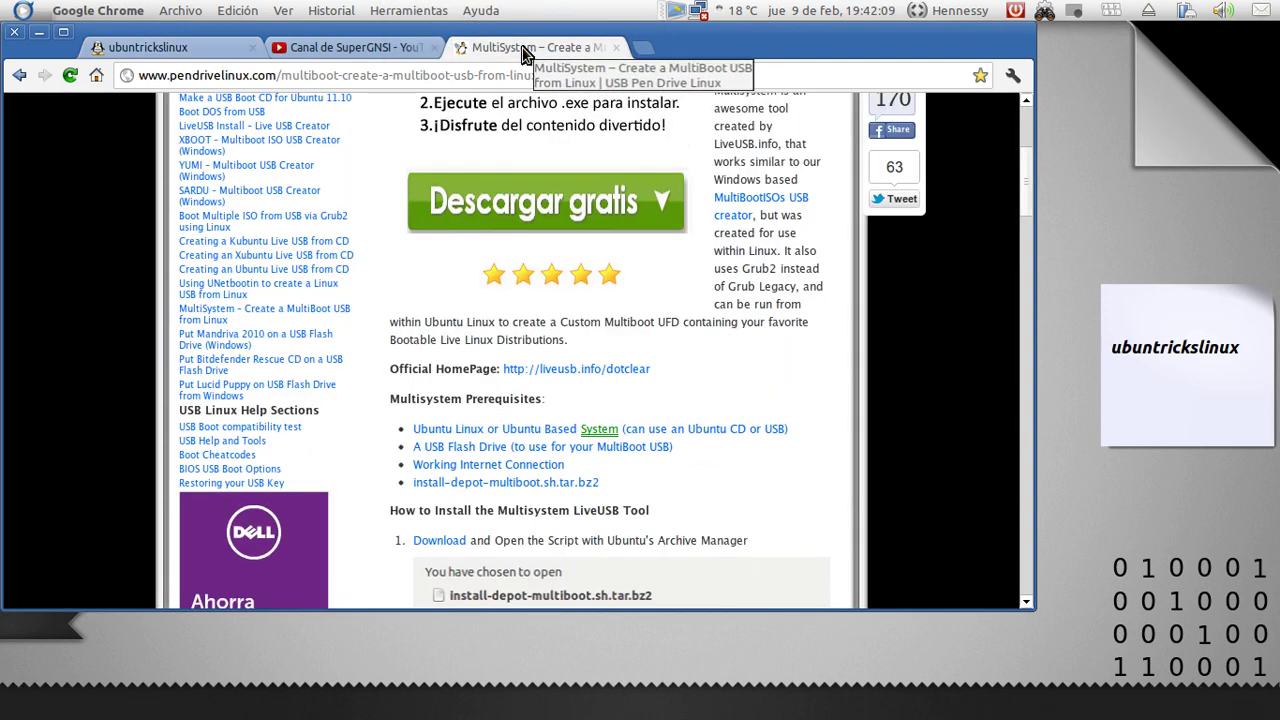
pyautogui.scroll(5, 468, 282)
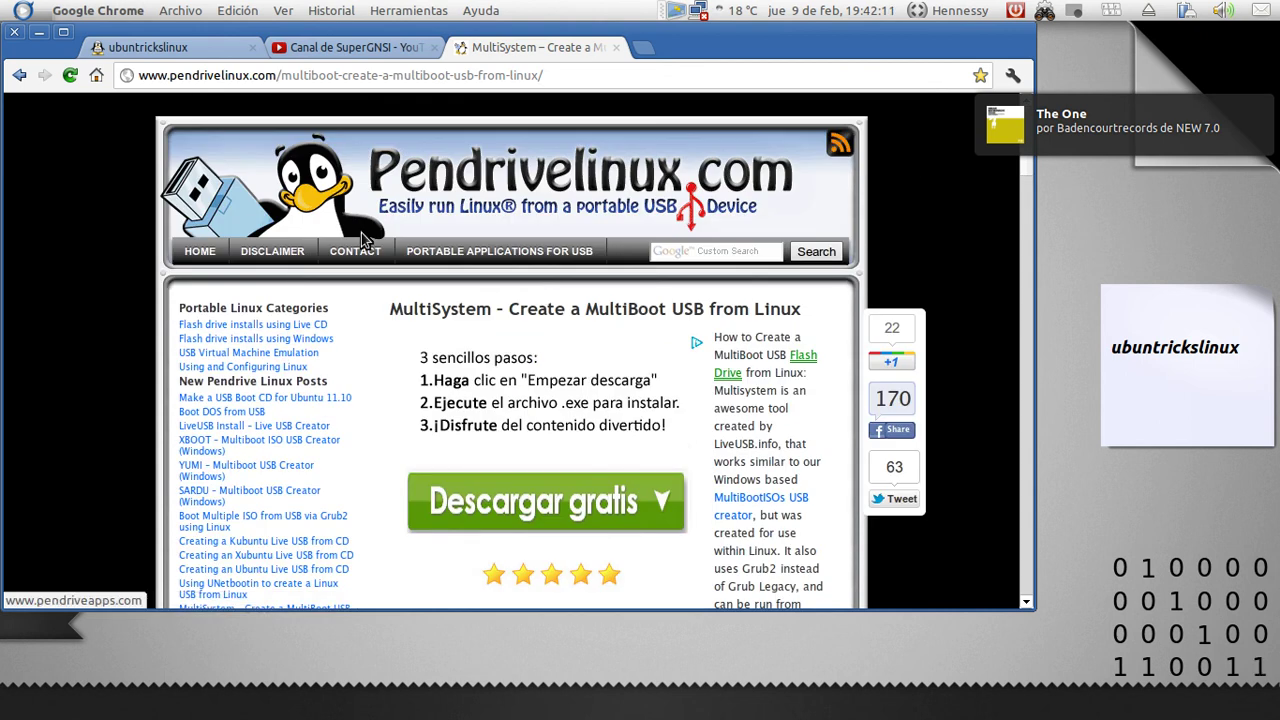
pyautogui.press('super+shift+m')
pyautogui.press('super+shift+m')
pyautogui.scroll(-5, 469, 229)
pyautogui.scroll(-2, 490, 390)
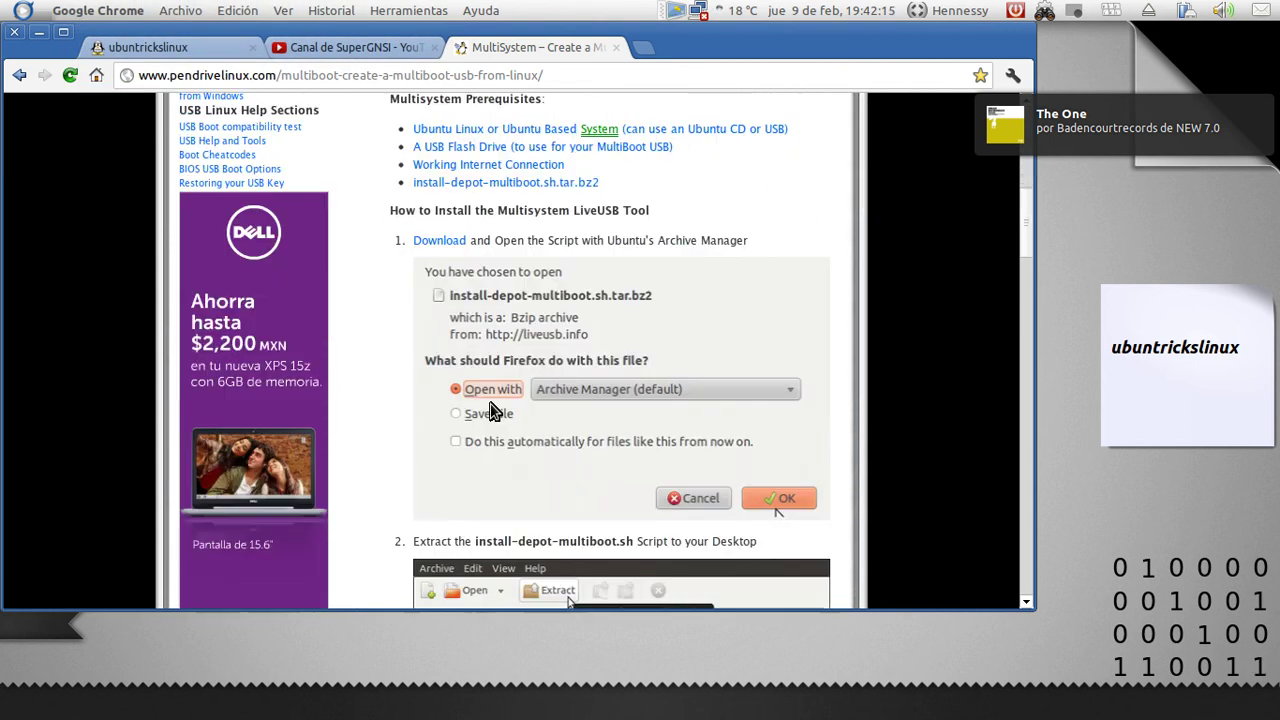
pyautogui.press('super+shift+m')
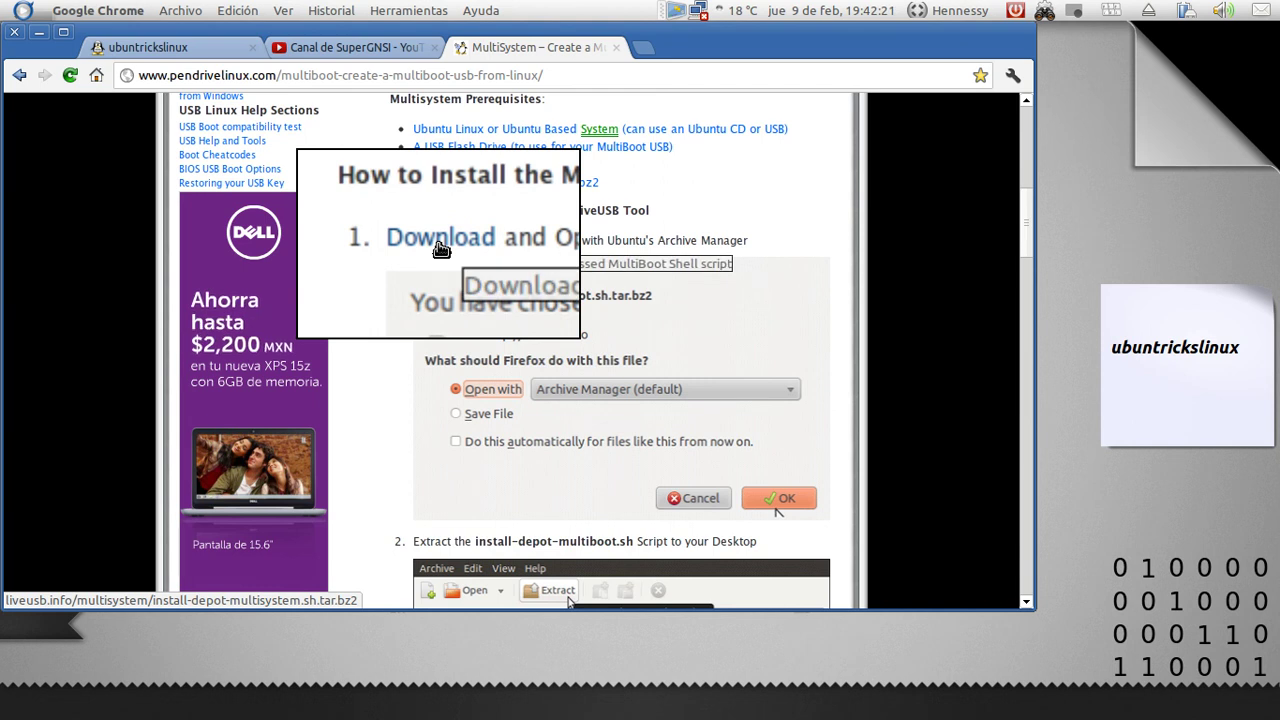
pyautogui.press('super+shift+m')
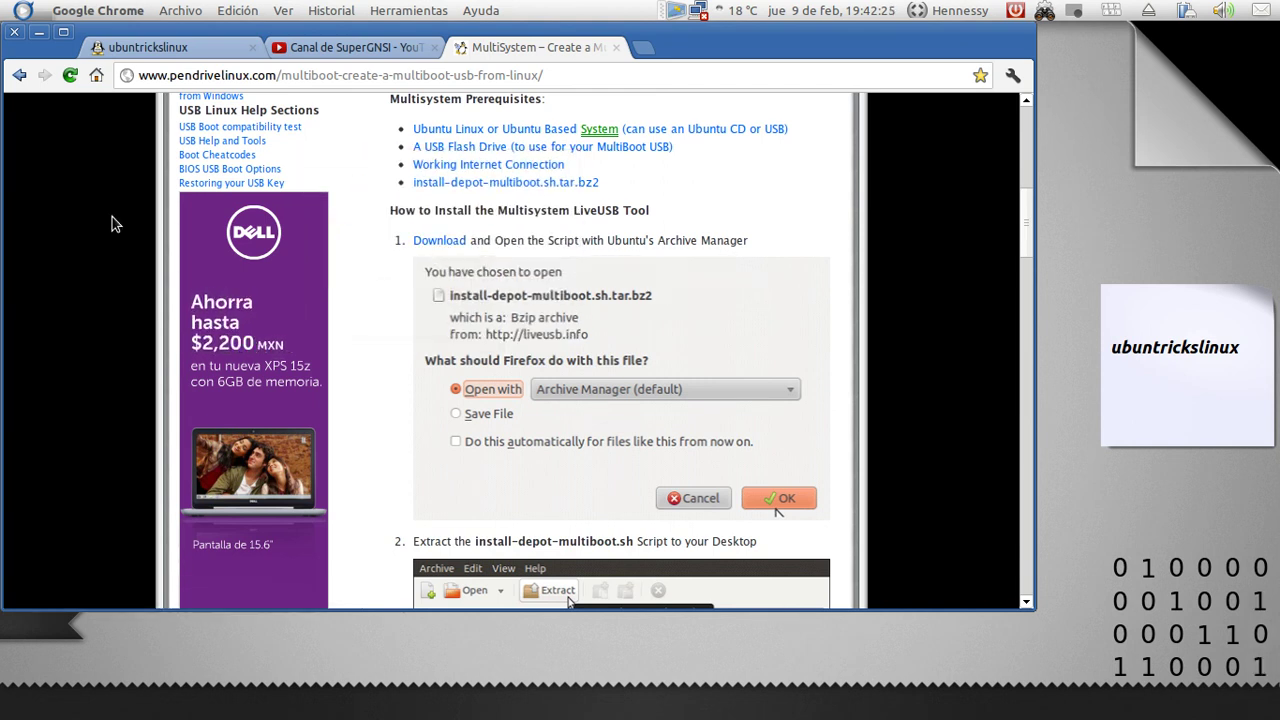
# Return to the blog tab, minimize Chrome and select install-depot-multisystem.sh.tar.bz2 on the desktop
pyautogui.click(125, 63)
pyautogui.click(38, 32)
pyautogui.click(594, 183)
pyautogui.press('super+shift+m')
pyautogui.press('super+shift+m')
pyautogui.doubleClick(600, 178)
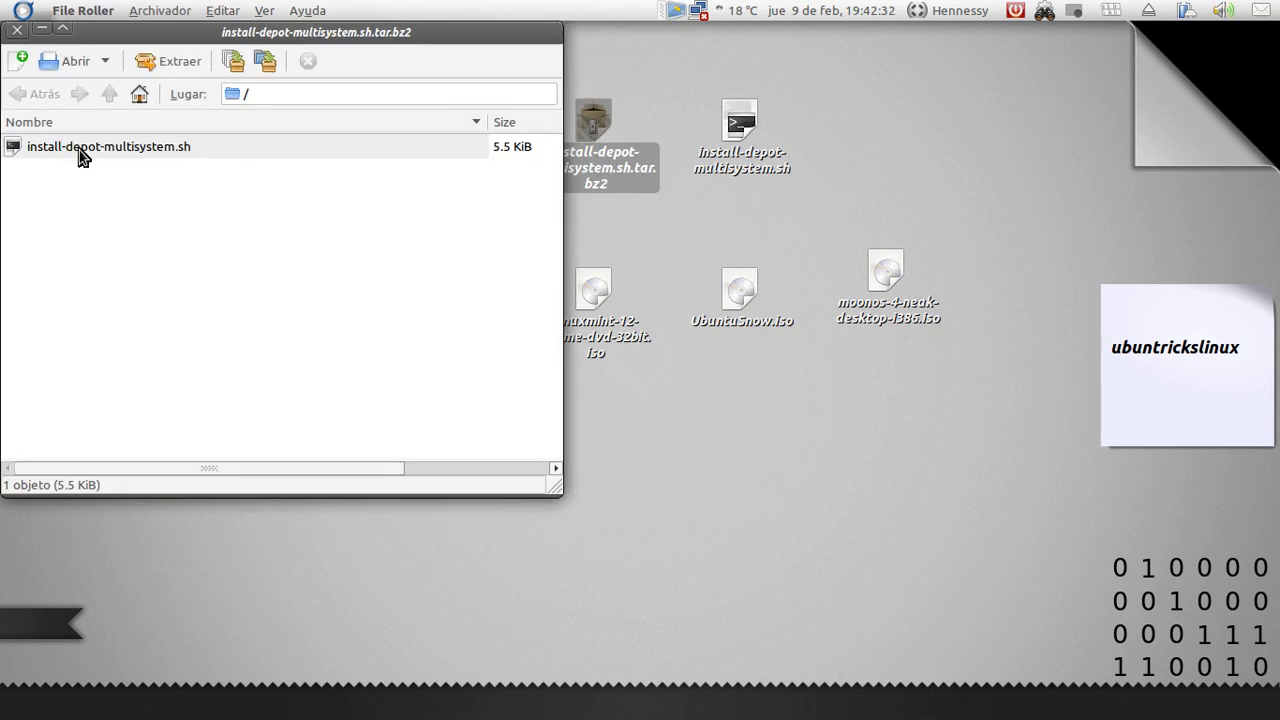
pyautogui.click(81, 150)
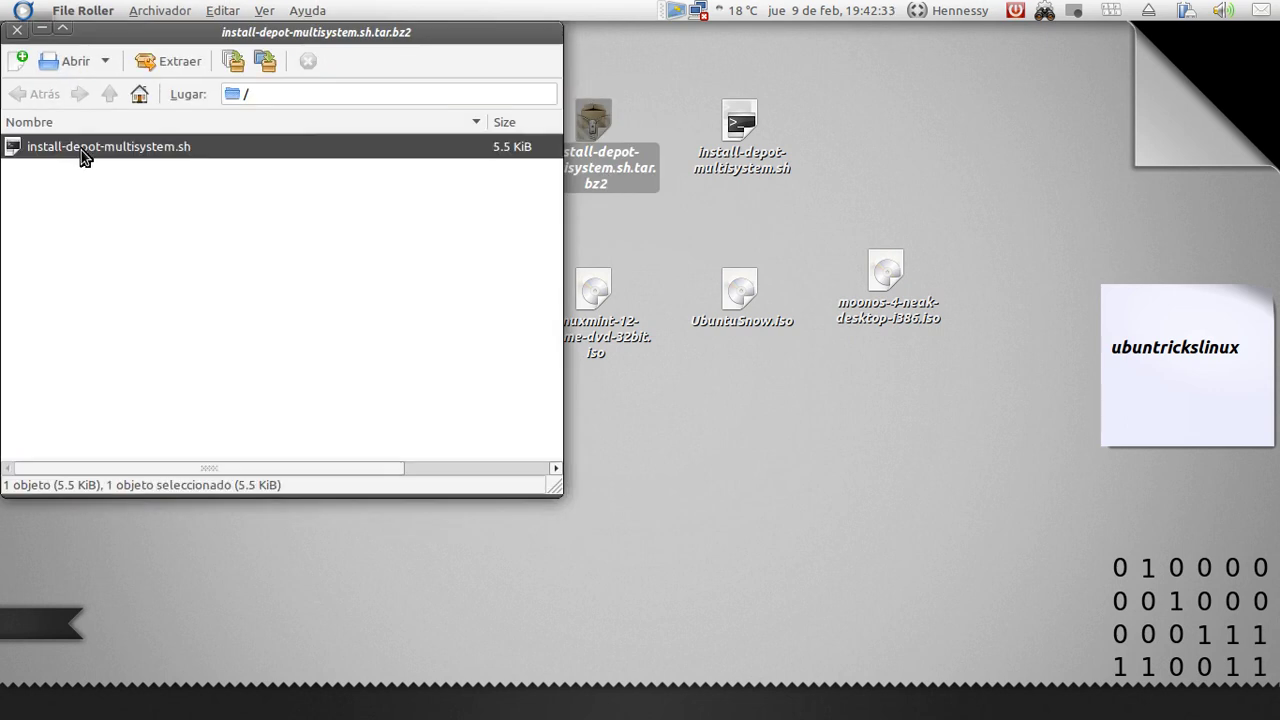
pyautogui.click(17, 30)
pyautogui.click(780, 199)
pyautogui.click(760, 172)
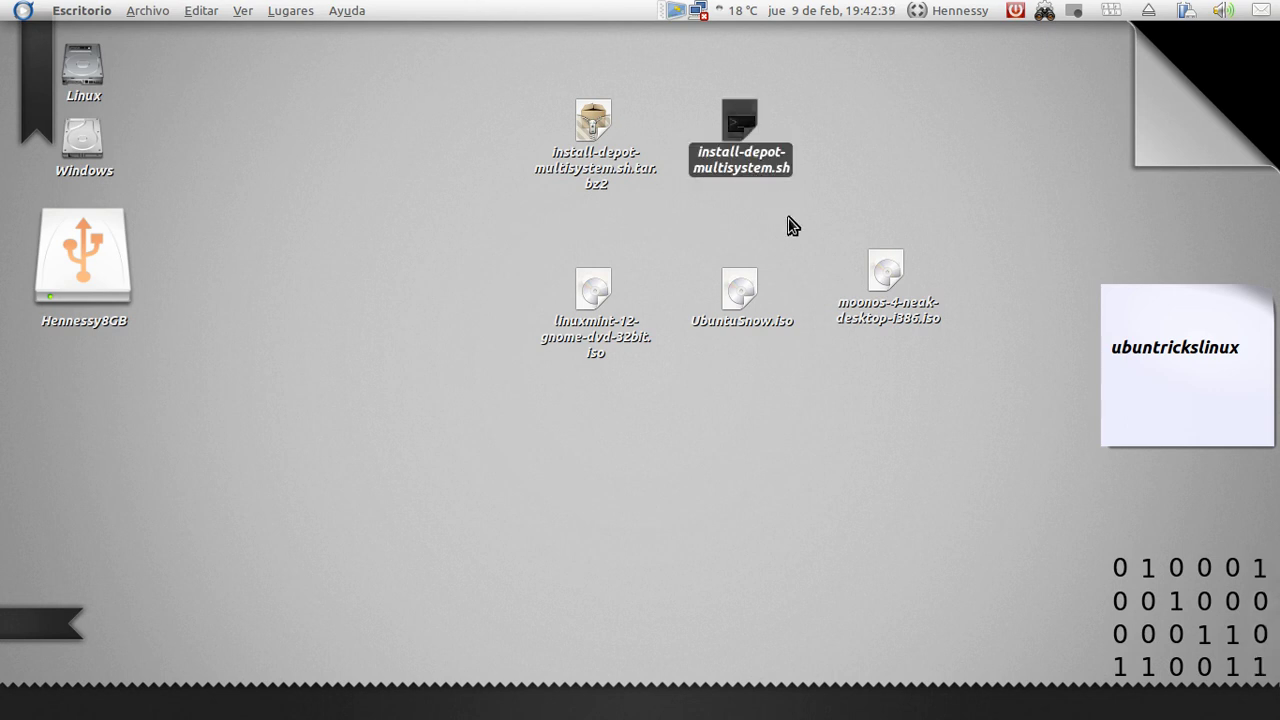
# Skip running install-depot-multisystem.sh, launch MultiSystem from Applications > Accesorios and move it right
pyautogui.doubleClick(760, 172)
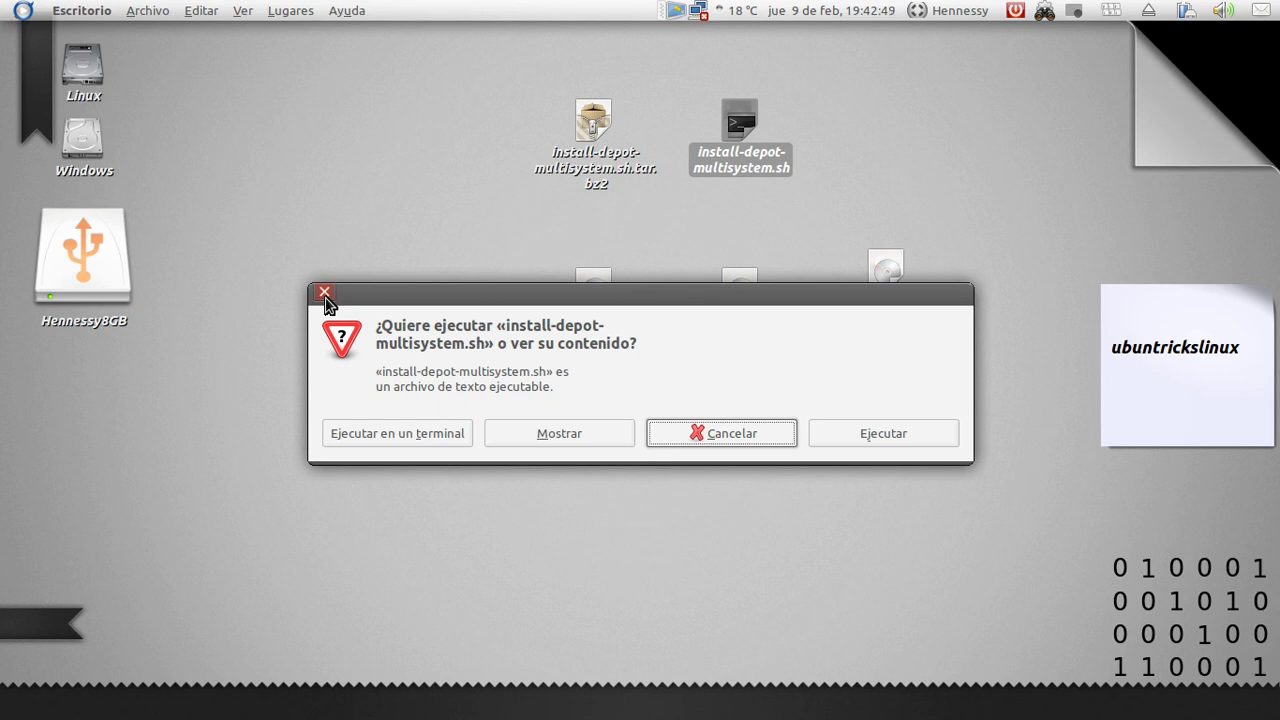
pyautogui.click(324, 294)
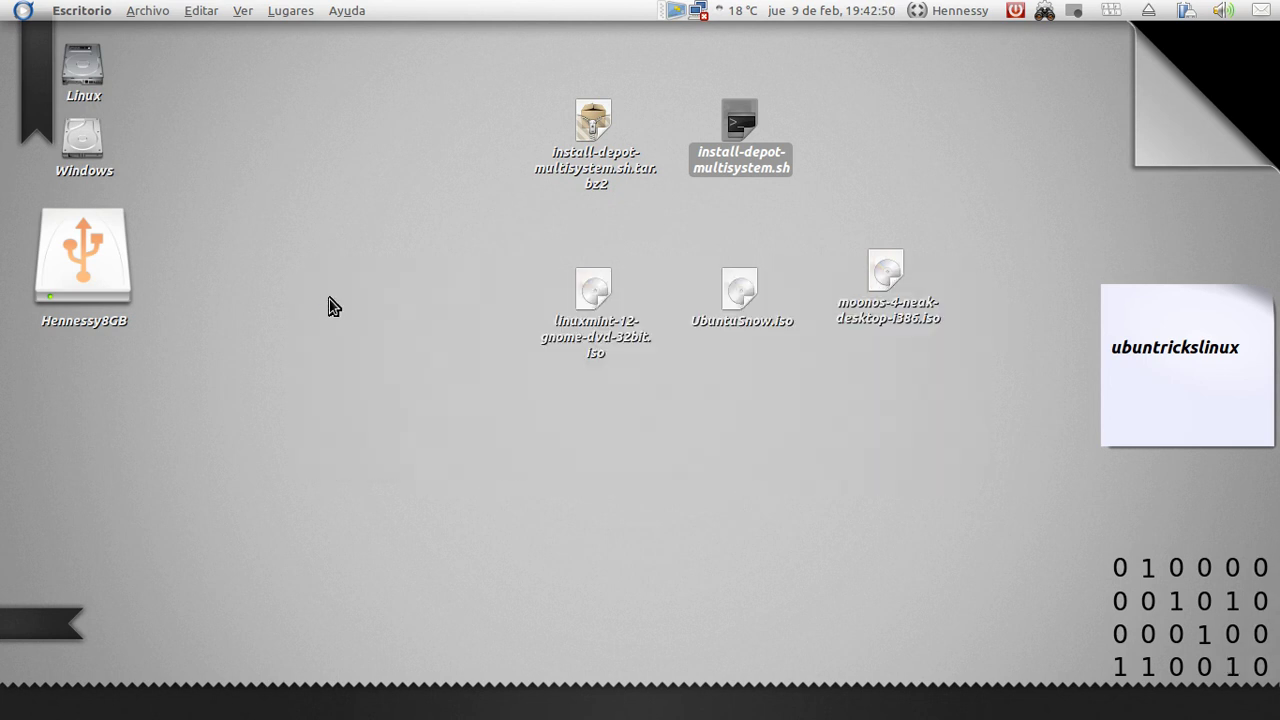
pyautogui.click(20, 14)
pyautogui.moveTo(60, 38)
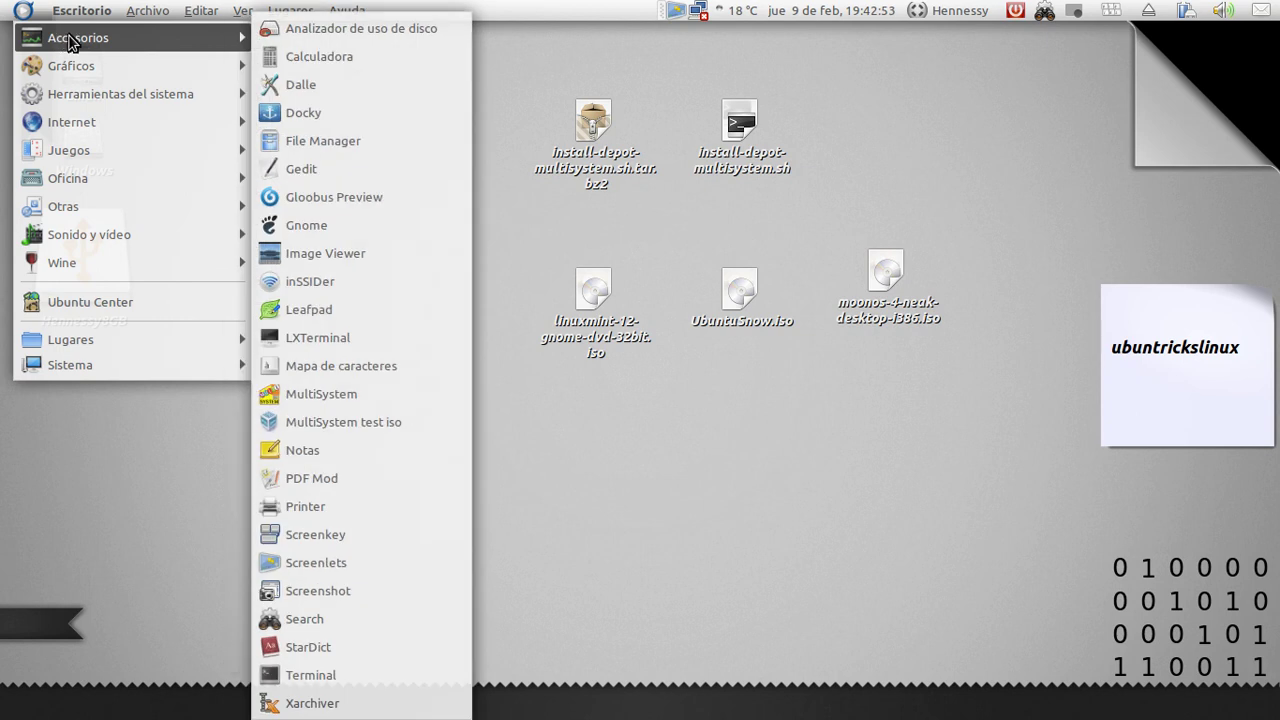
pyautogui.click(327, 398)
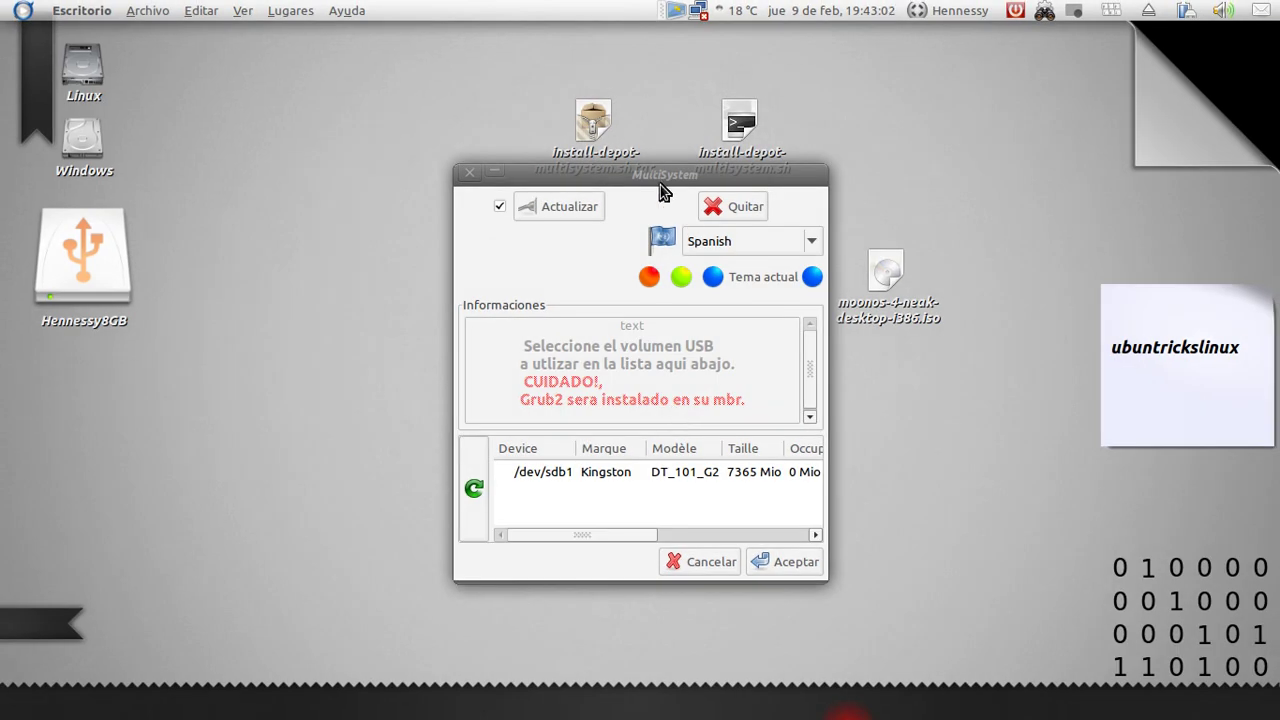
pyautogui.moveTo(660, 190); pyautogui.dragTo(1094, 210)
# Review the Hennessy8GB drive's properties (7.2 GiB free, msdos), then move MultiSystem left
pyautogui.click(263, 374)
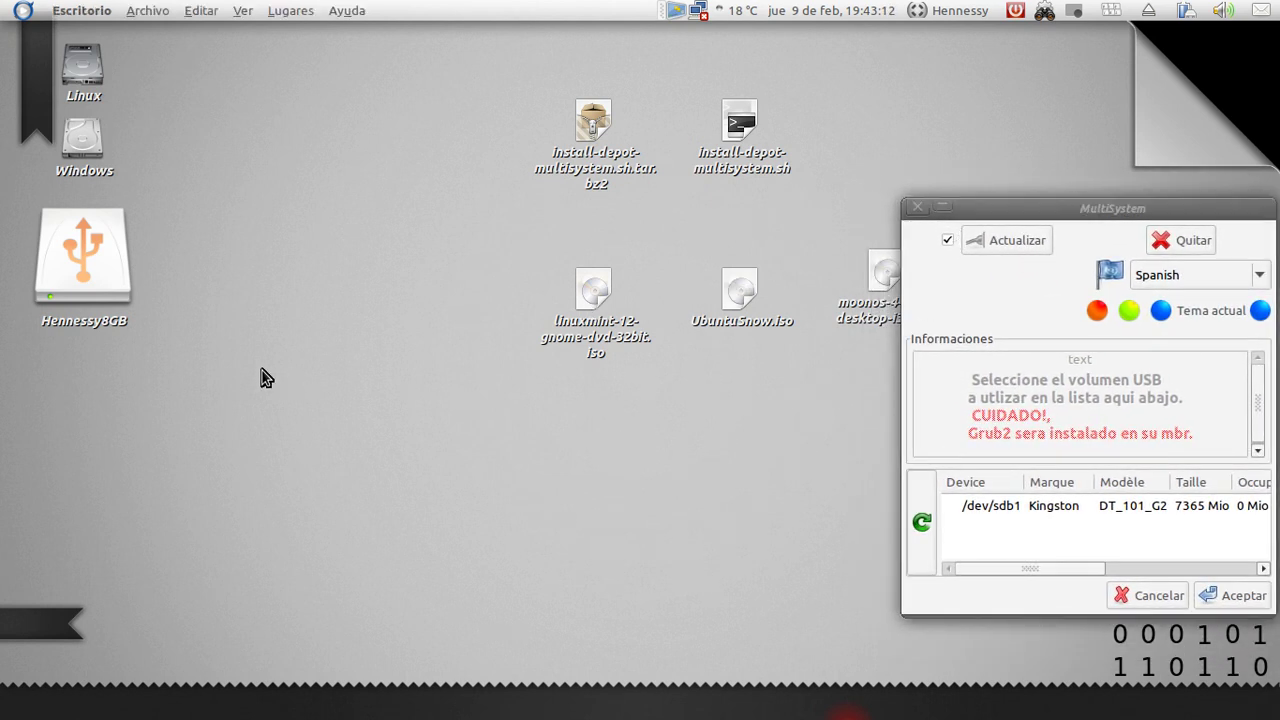
pyautogui.click(104, 302)
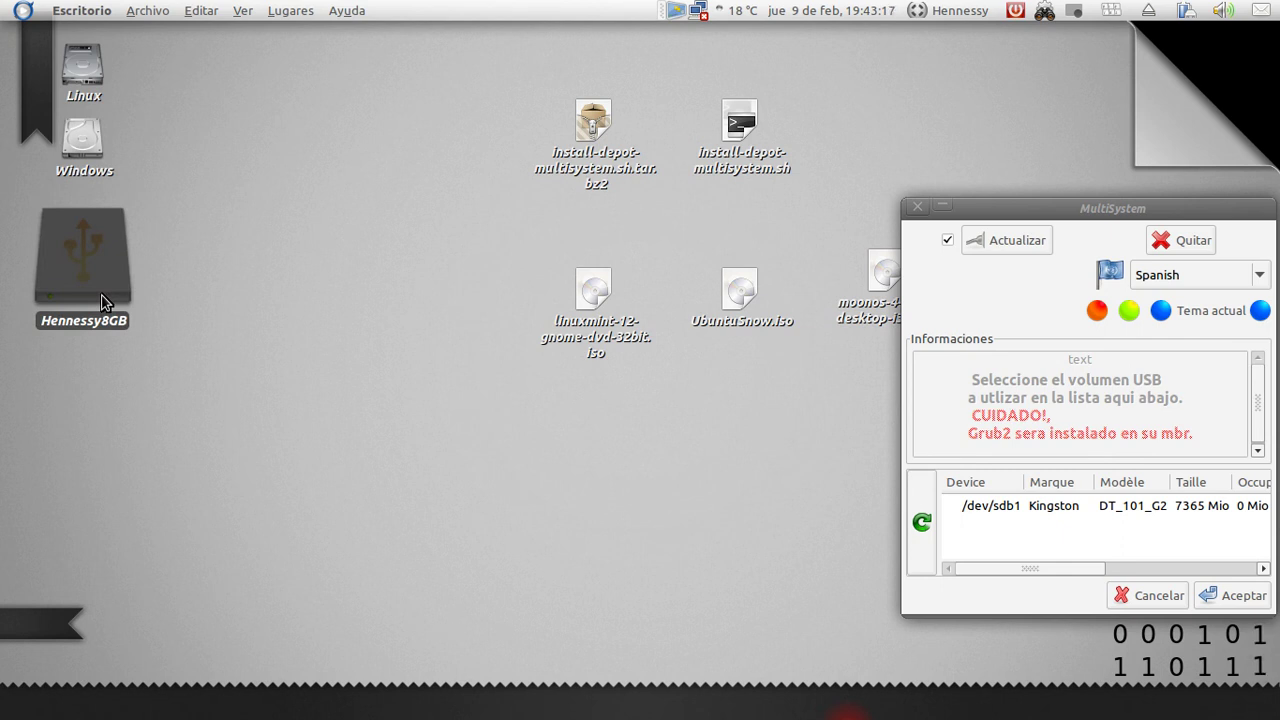
pyautogui.rightClick(100, 250)
pyautogui.click(180, 683)
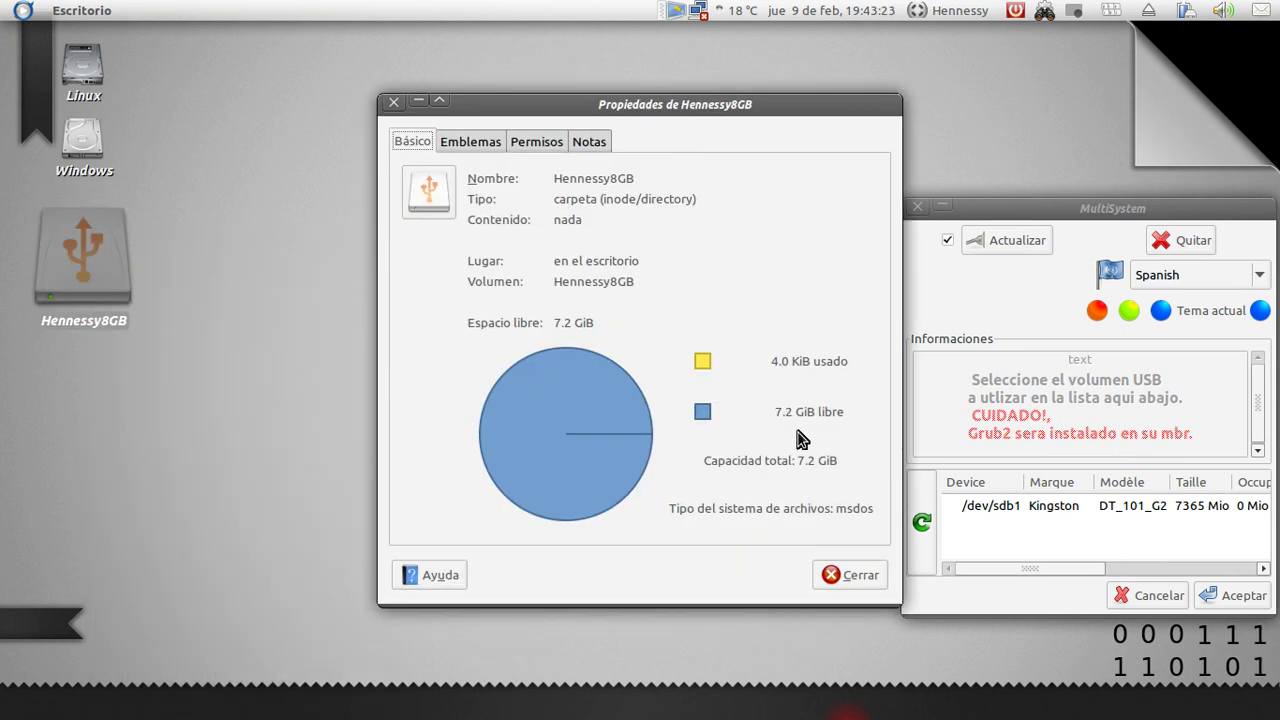
pyautogui.click(829, 577)
pyautogui.moveTo(980, 207); pyautogui.dragTo(139, 159)
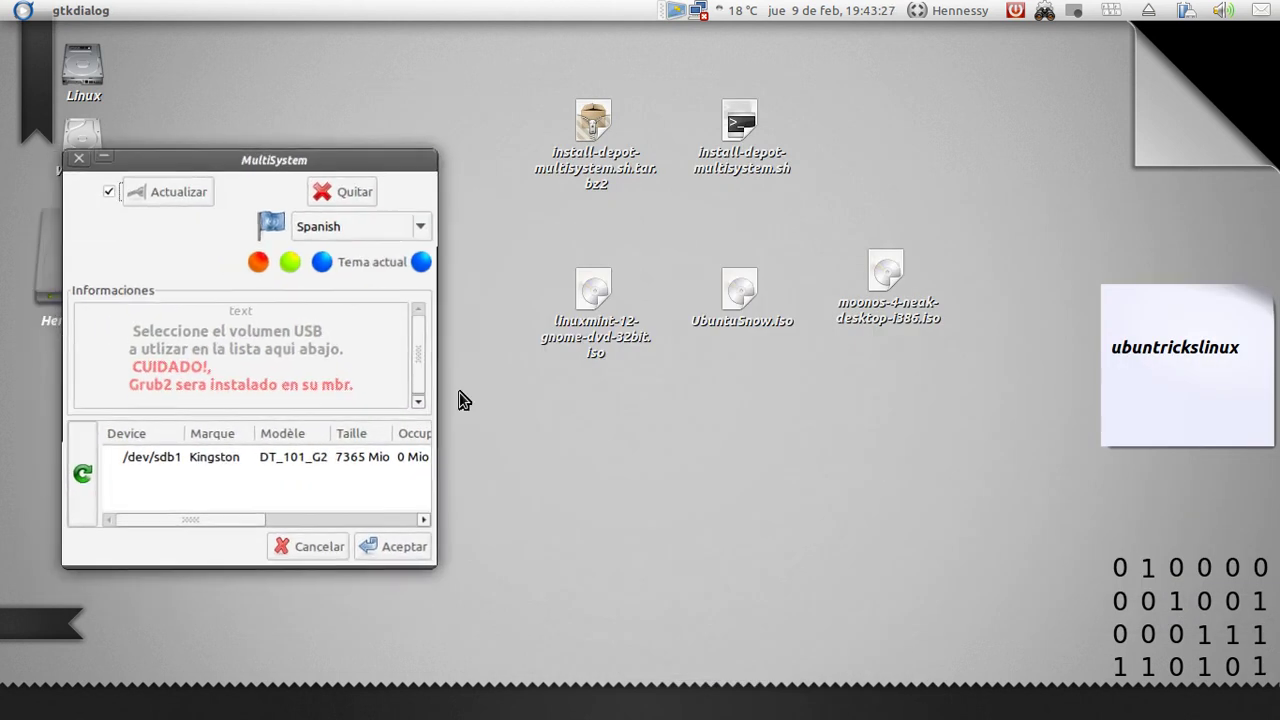
# Select the Linux Mint, UbuntuSnow and MoonOS ISO icons on the desktop, then clear the selection
pyautogui.click(591, 424)
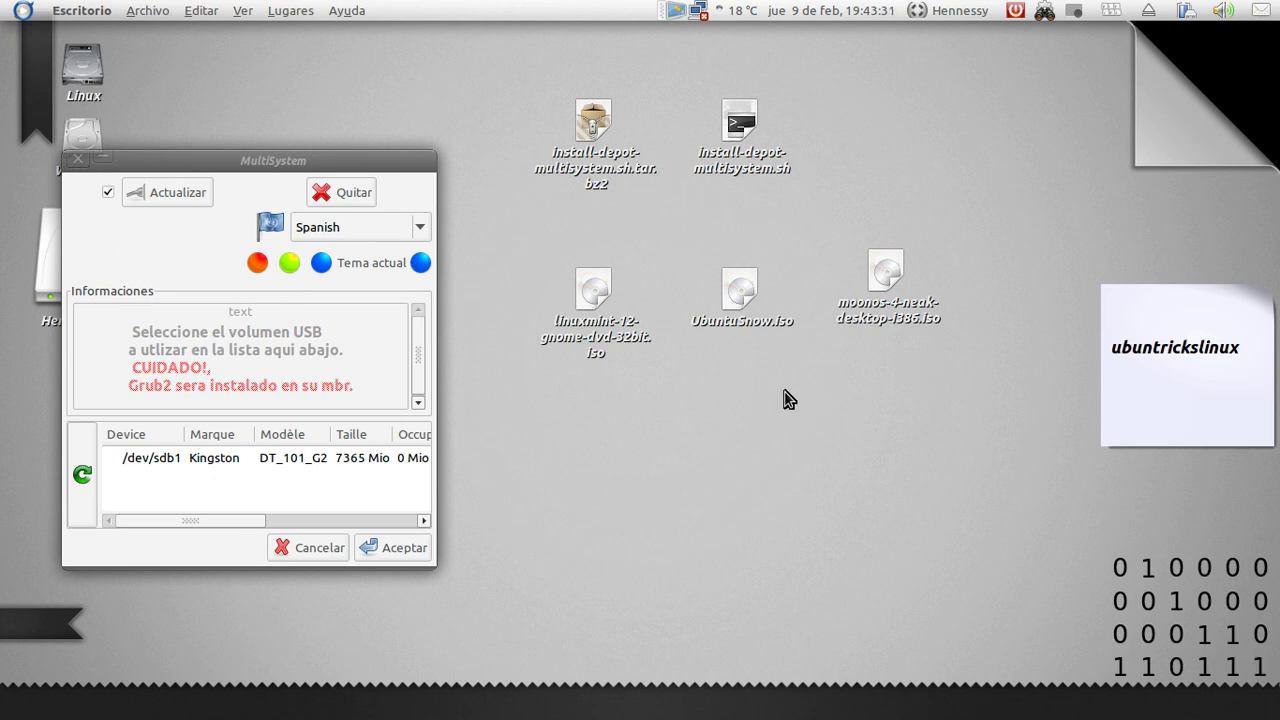
pyautogui.click(632, 346)
pyautogui.click(742, 320)
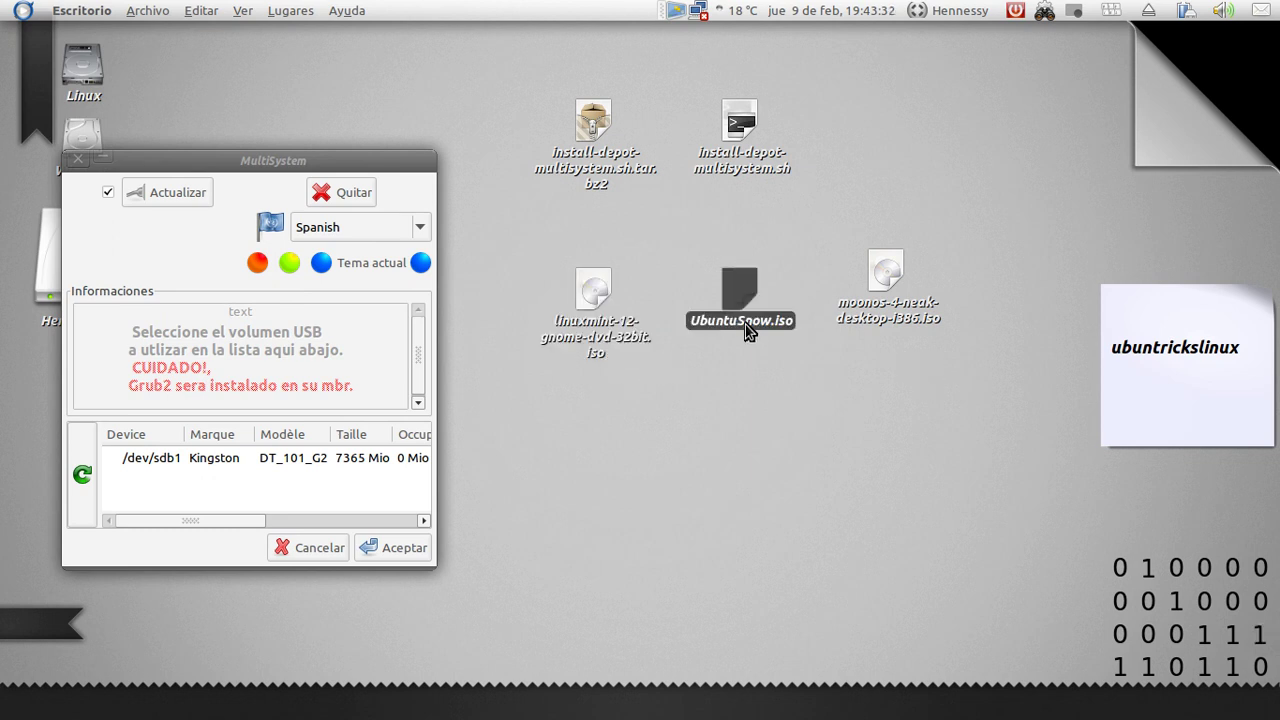
pyautogui.click(910, 314)
pyautogui.click(856, 394)
# Centre the MultiSystem window, choose /dev/sdb1, refresh the device list and reselect /dev/sdb1
pyautogui.moveTo(268, 160); pyautogui.dragTo(531, 135)
pyautogui.click(470, 421)
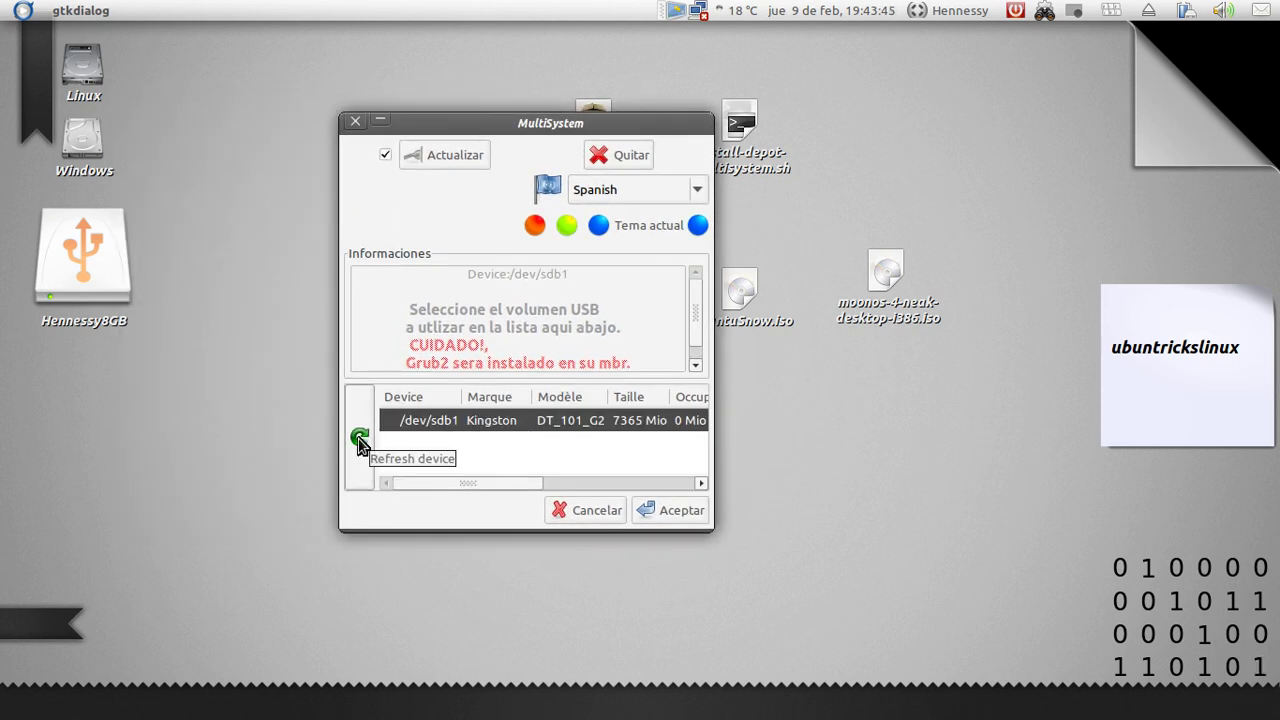
pyautogui.click(359, 440)
pyautogui.click(458, 427)
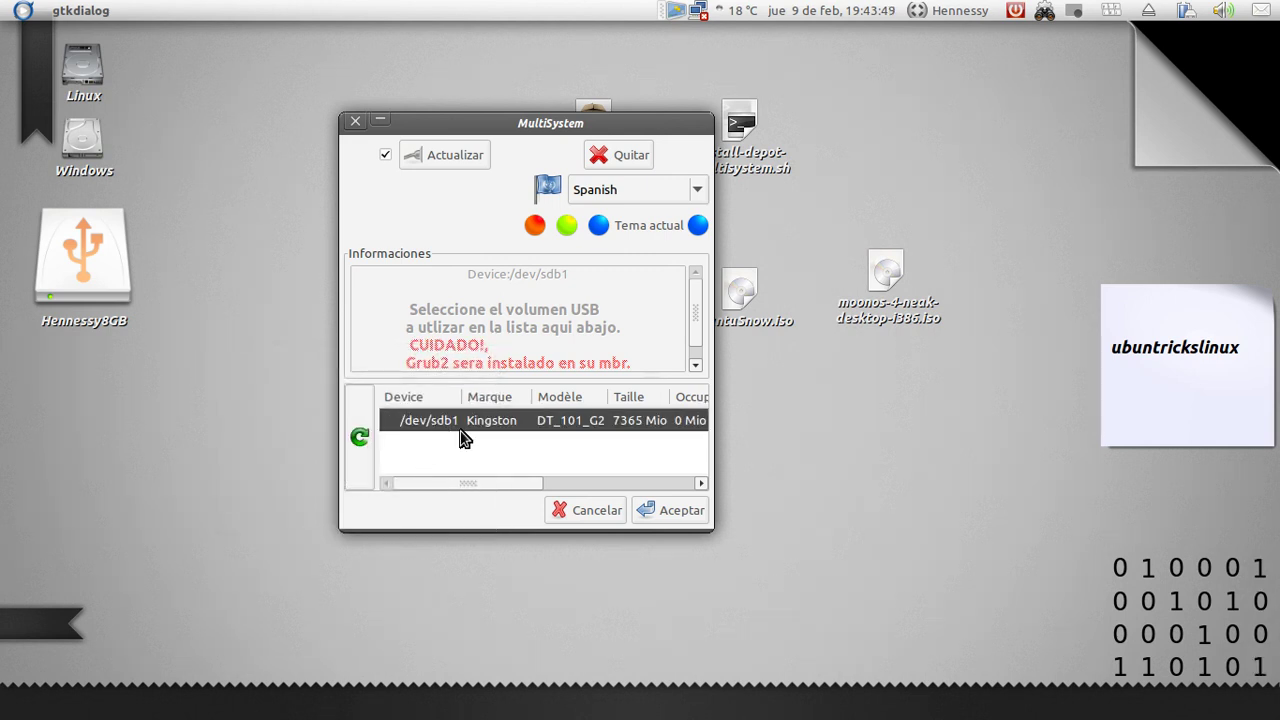
# Select the Hennessy8GB drive icon on the desktop, switching focus back and forth with MultiSystem
pyautogui.click(100, 272)
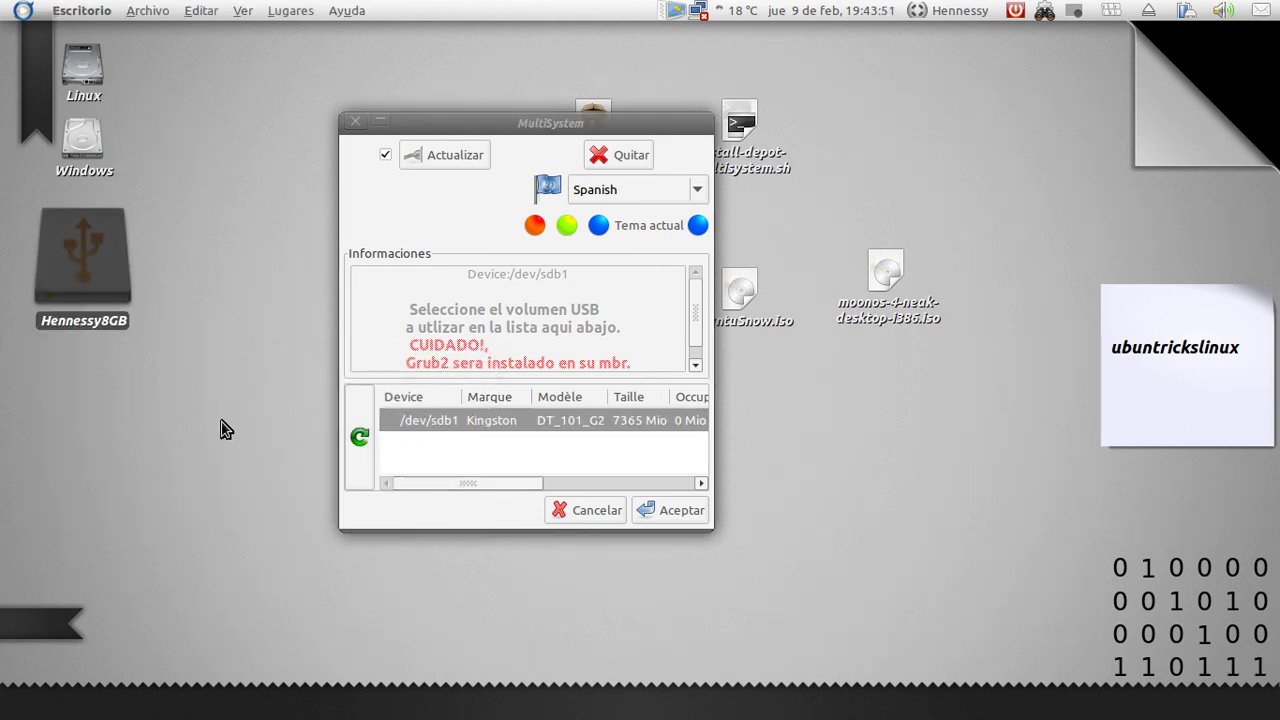
pyautogui.click(439, 425)
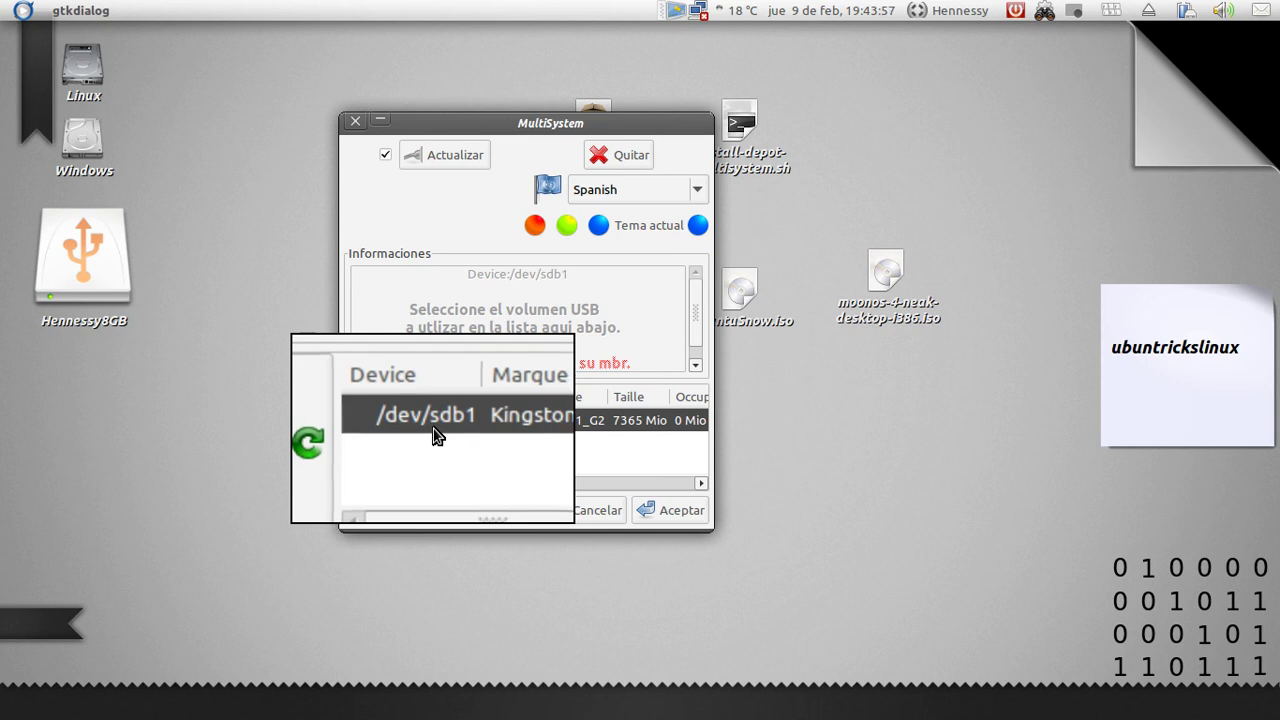
pyautogui.click(145, 385)
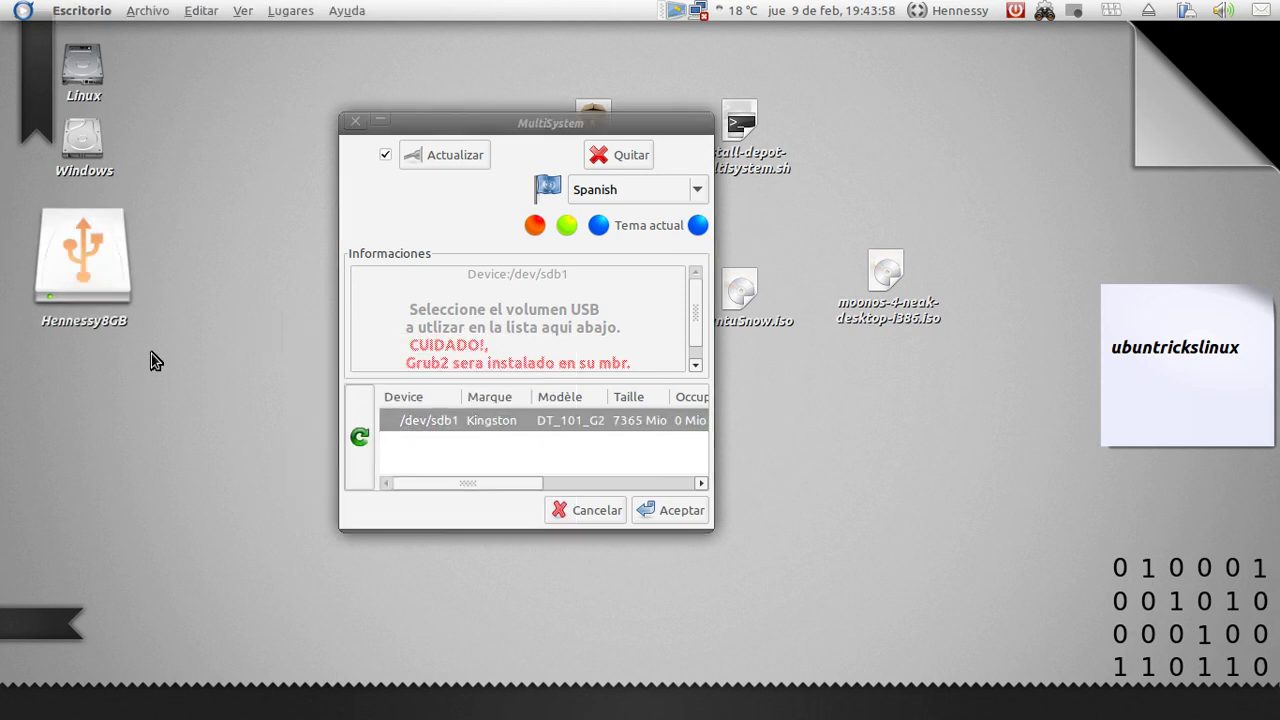
pyautogui.click(92, 282)
# Open the format tool for the Hennessy8GB drive from its context menu, then cancel formatting
pyautogui.rightClick(106, 282)
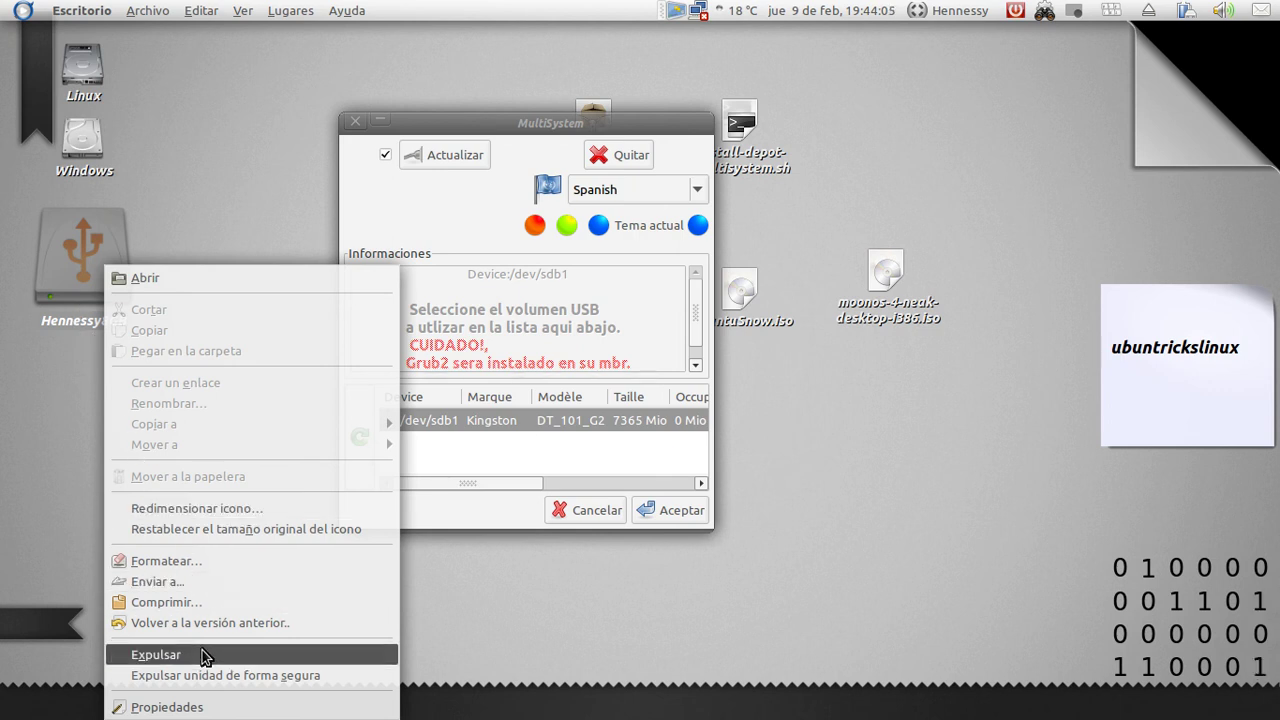
pyautogui.click(165, 561)
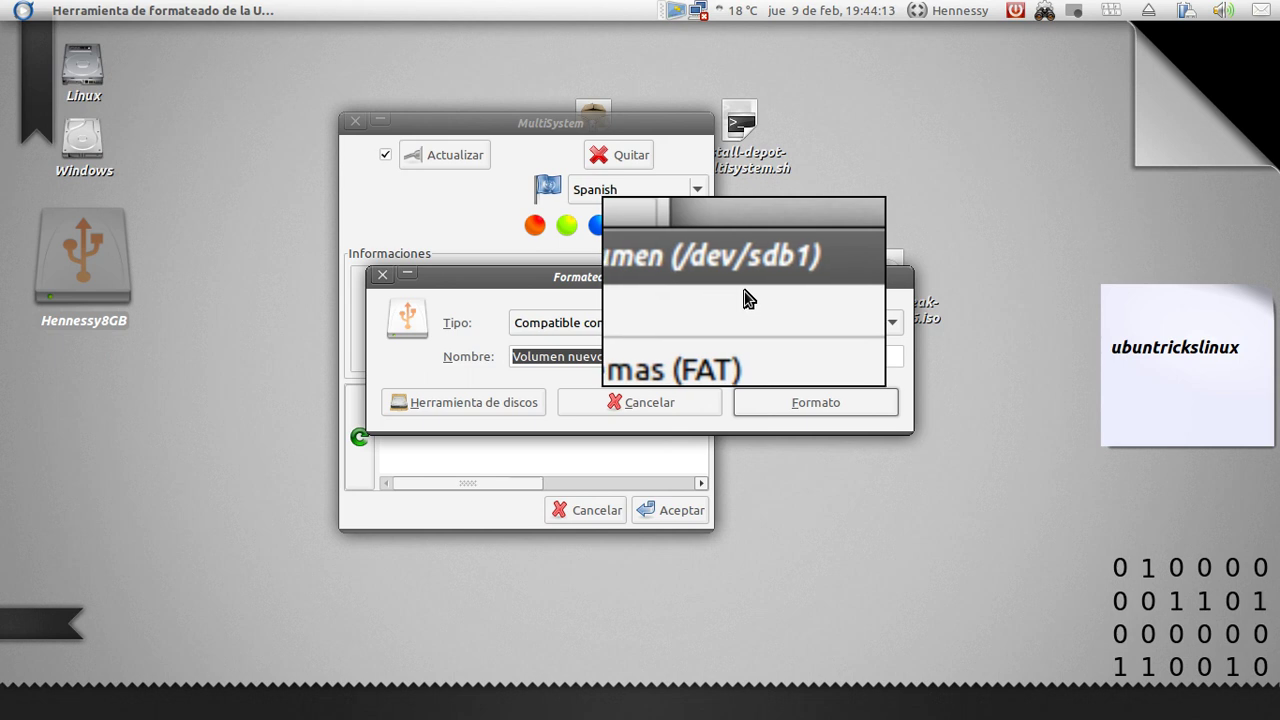
pyautogui.click(652, 402)
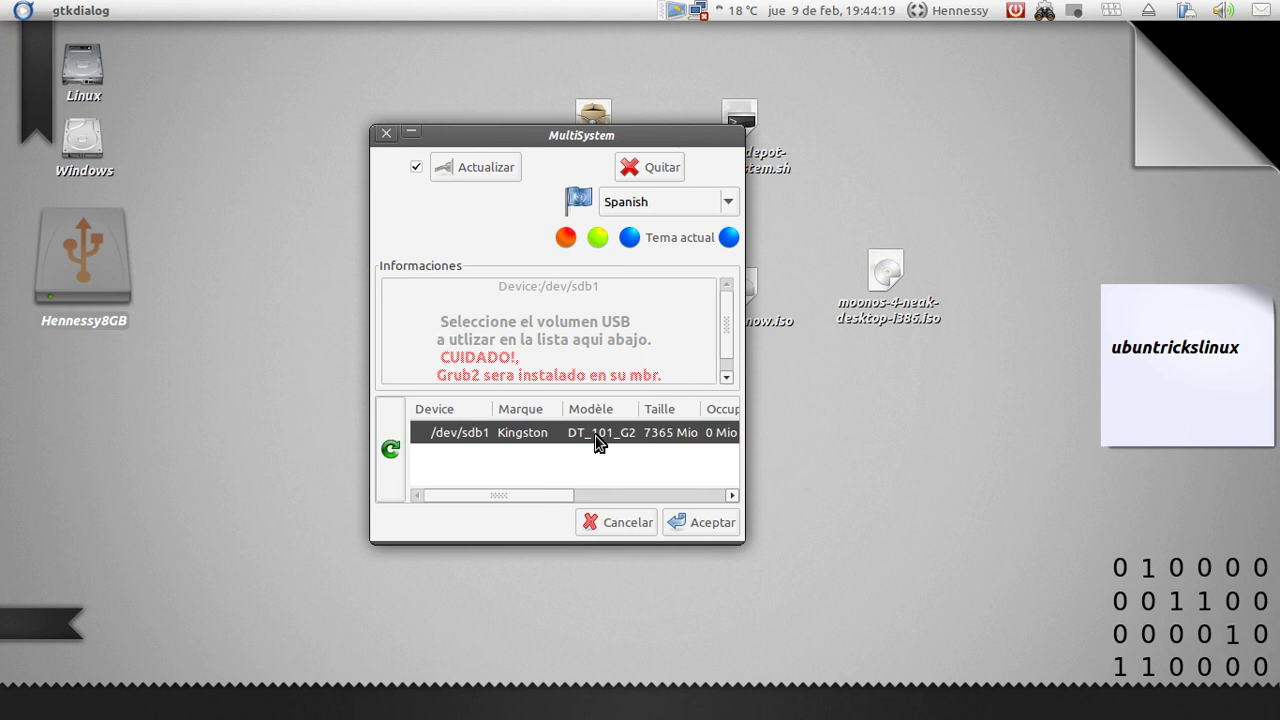
# Accept /dev/sdb1 as the target drive and confirm installing Grub2 on it
pyautogui.click(719, 522)
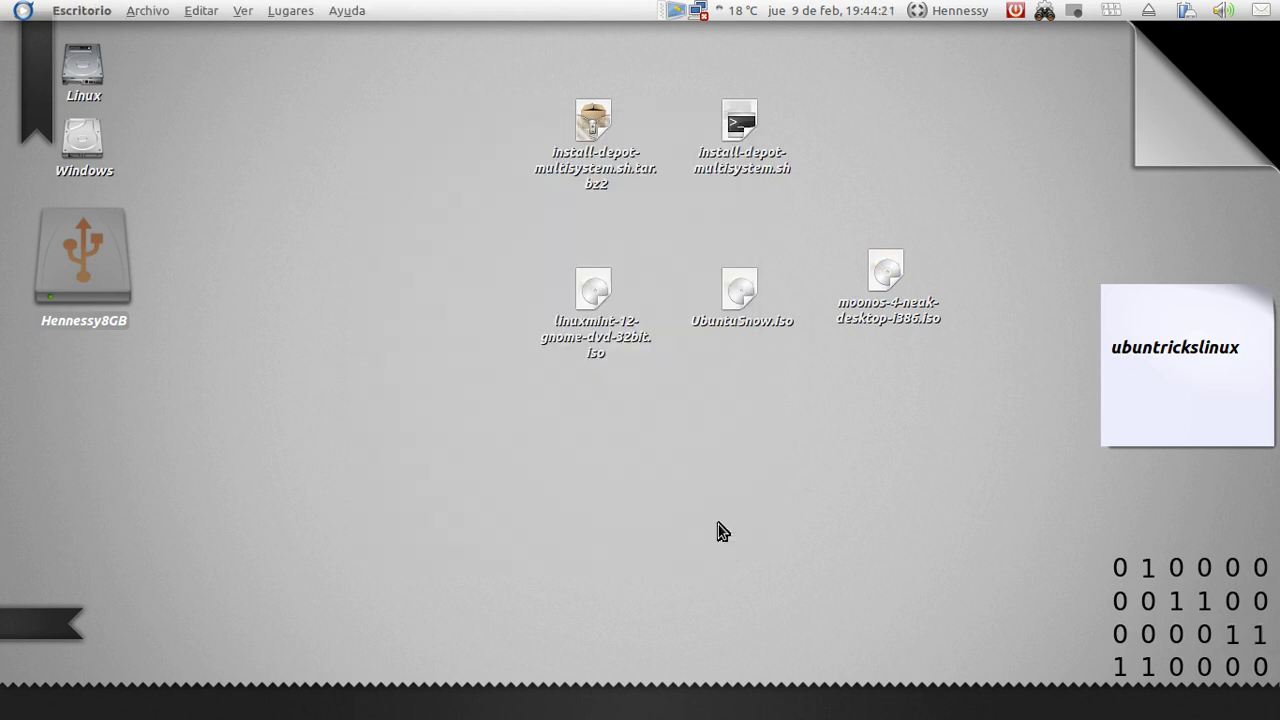
pyautogui.moveTo(657, 316); pyautogui.dragTo(570, 306)
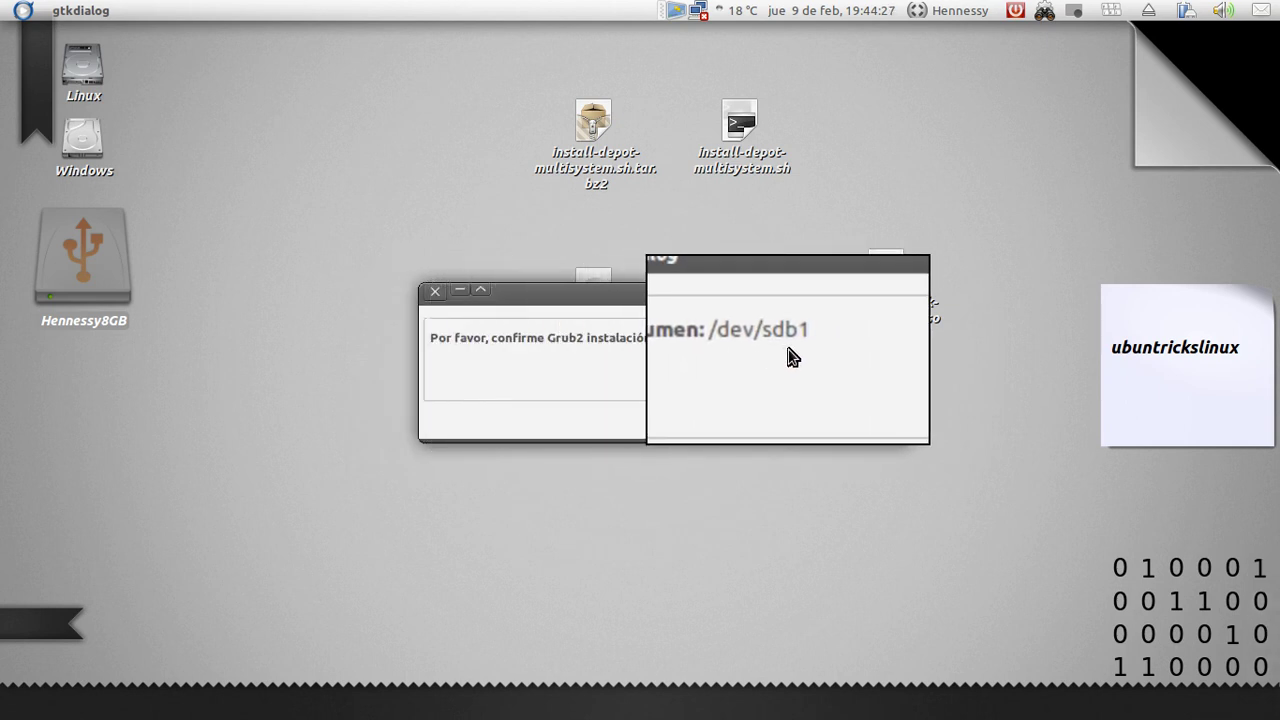
pyautogui.click(866, 429)
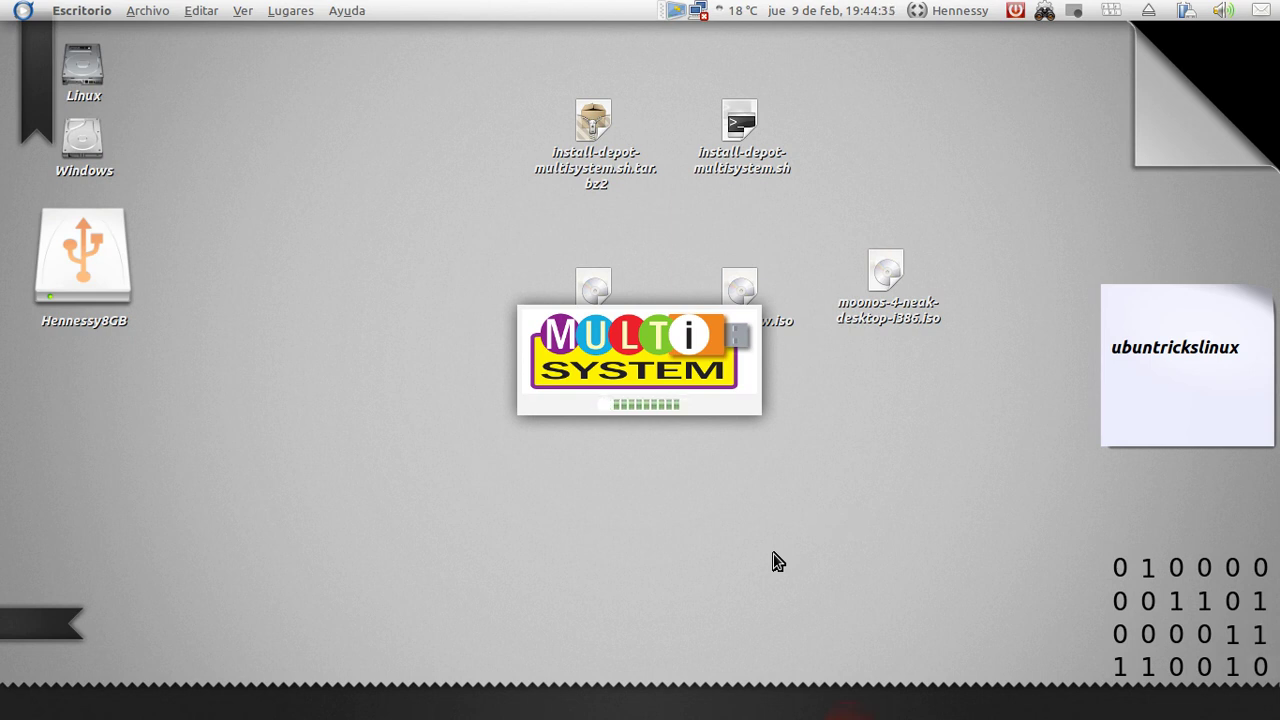
# Box-select the three ISO files on the desktop, then clear the selection
pyautogui.moveTo(954, 258); pyautogui.dragTo(557, 466)
pyautogui.click(558, 464)
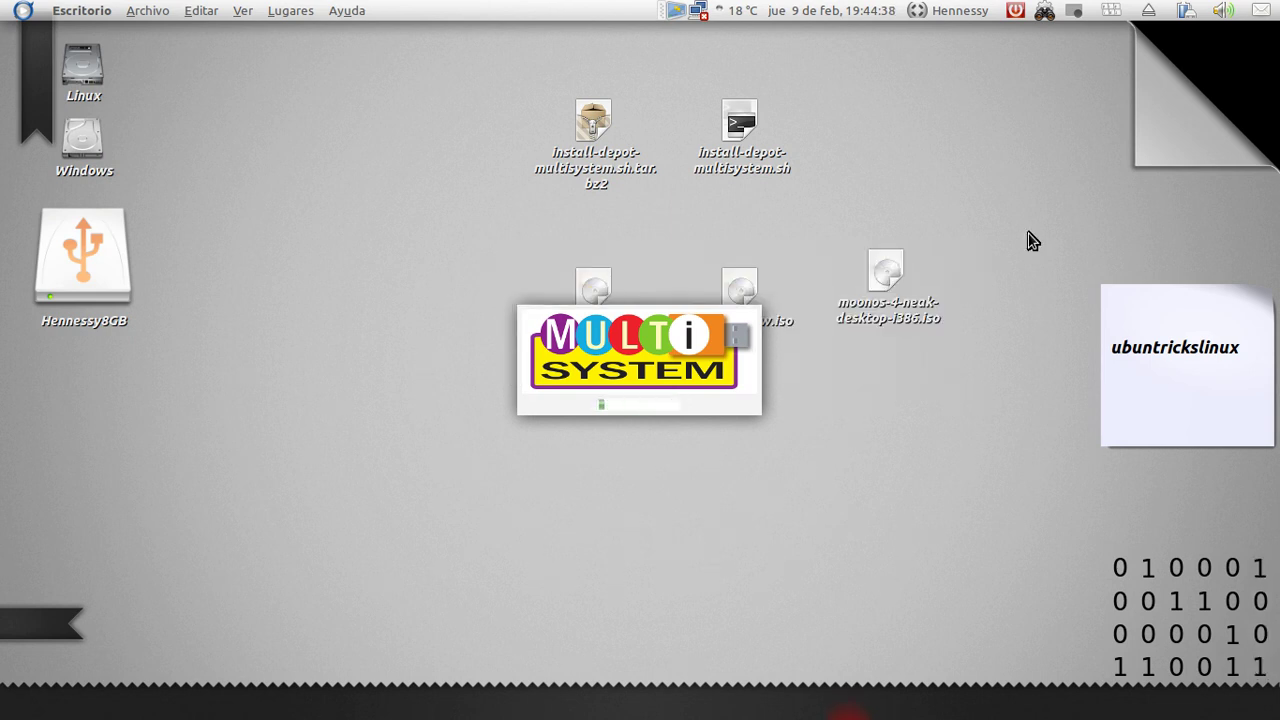
pyautogui.moveTo(1032, 240); pyautogui.dragTo(507, 412)
pyautogui.click(648, 527)
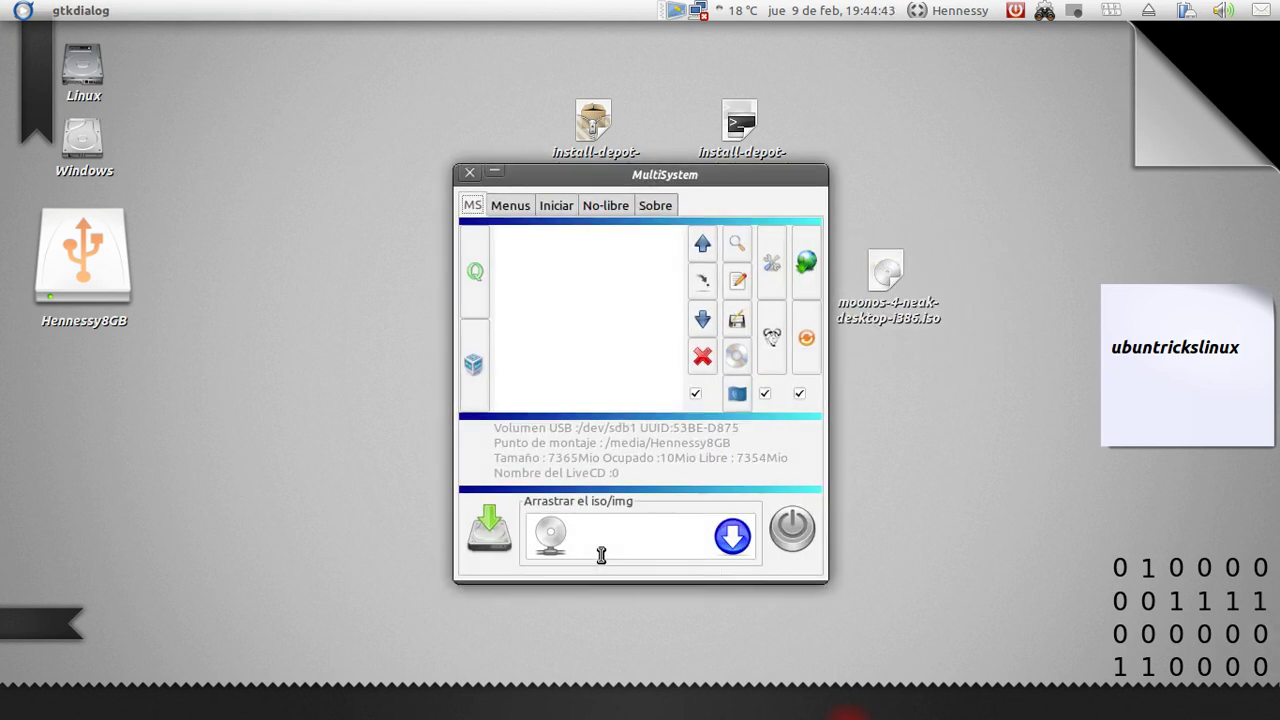
# Move MultiSystem right and browse its Menus, No-libre, Sobre and Iniciar tabs before returning to MS
pyautogui.moveTo(657, 183); pyautogui.dragTo(960, 178)
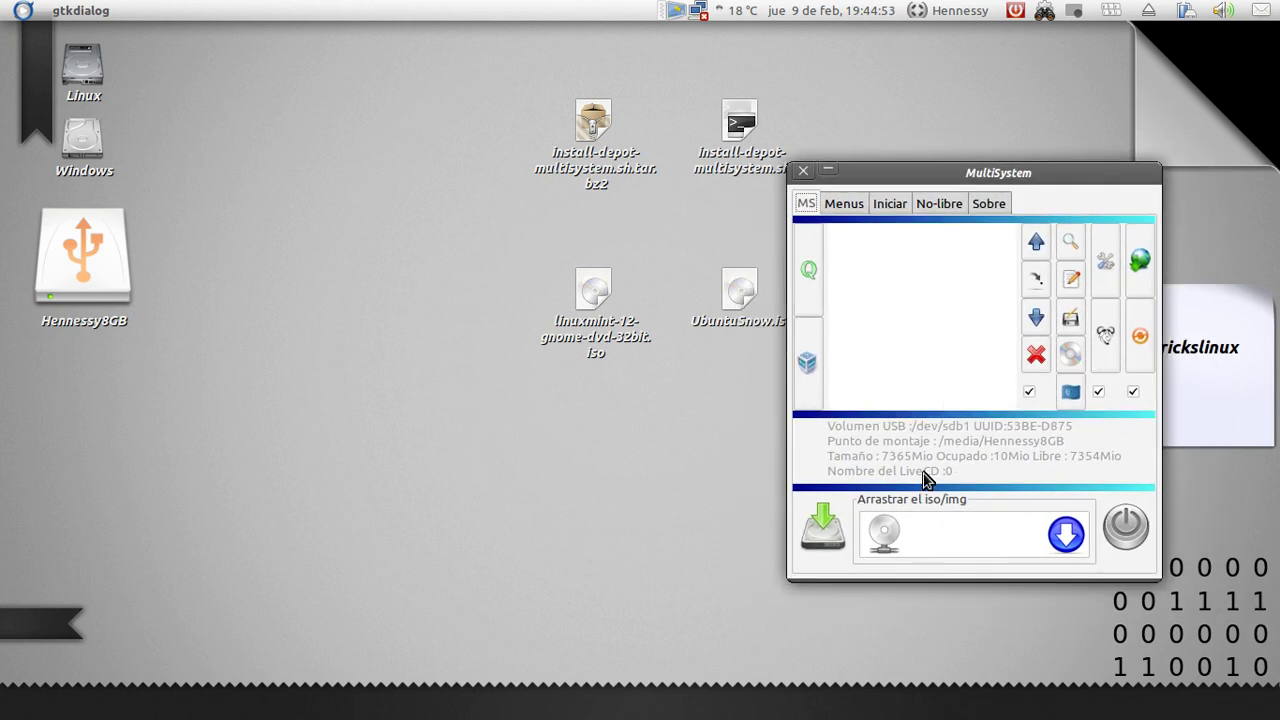
pyautogui.moveTo(955, 175); pyautogui.dragTo(1015, 177)
pyautogui.click(904, 205)
pyautogui.click(1018, 206)
pyautogui.click(1046, 206)
pyautogui.click(1016, 206)
pyautogui.click(948, 205)
pyautogui.click(920, 207)
pyautogui.click(866, 204)
# Move MultiSystem left and drag moonos-4-neak-desktop-i386.iso into the 'Arrastrar el iso/img' field
pyautogui.moveTo(943, 169); pyautogui.dragTo(962, 121)
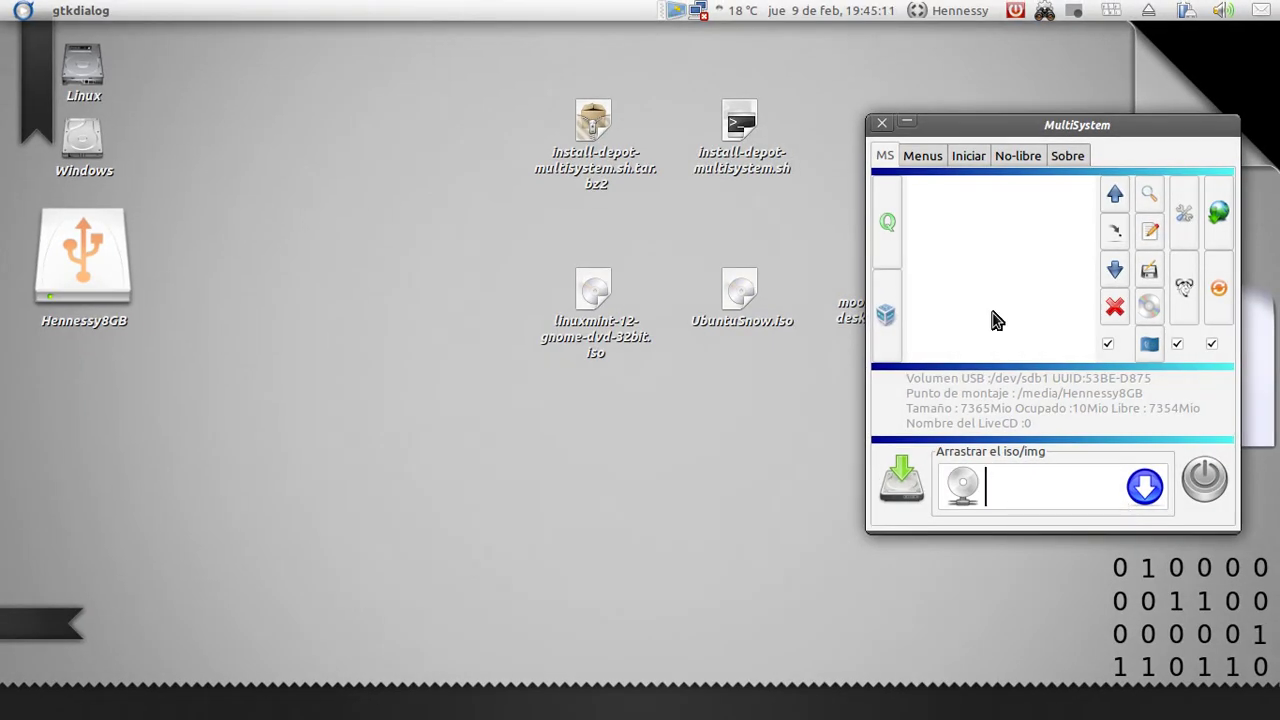
pyautogui.moveTo(1033, 127); pyautogui.dragTo(295, 172)
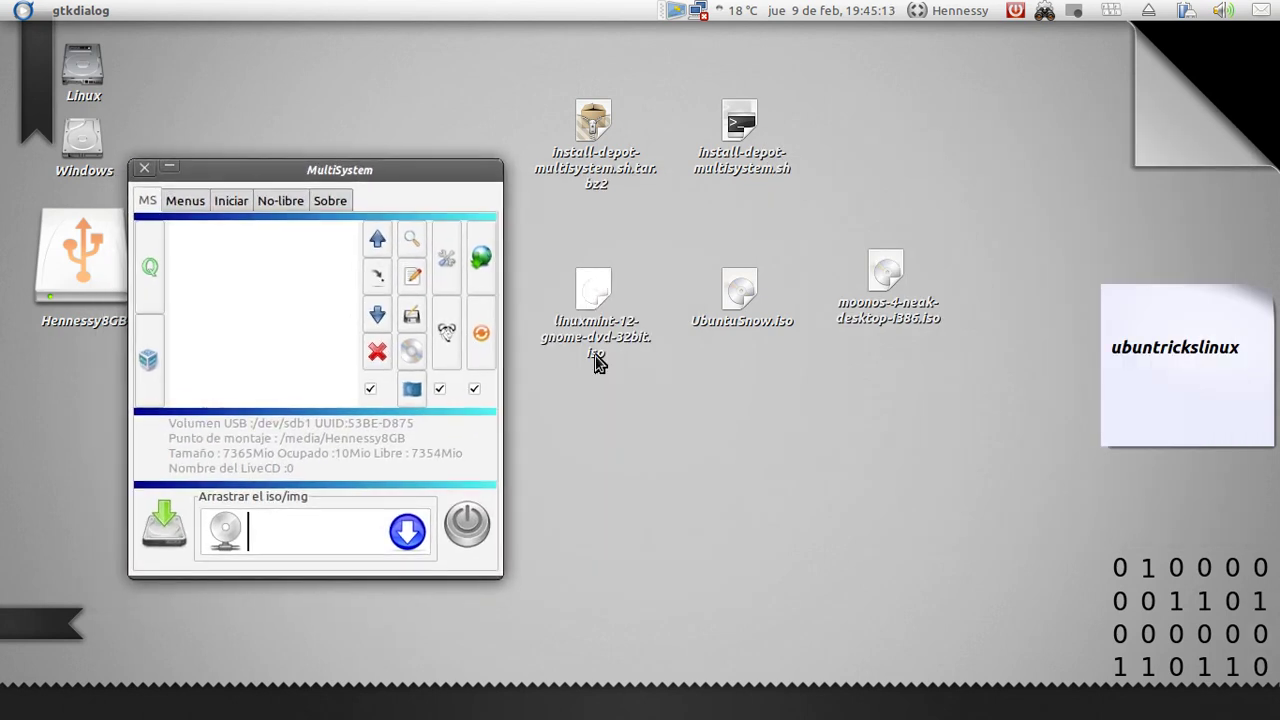
pyautogui.click(882, 318)
pyautogui.moveTo(897, 312); pyautogui.dragTo(330, 538)
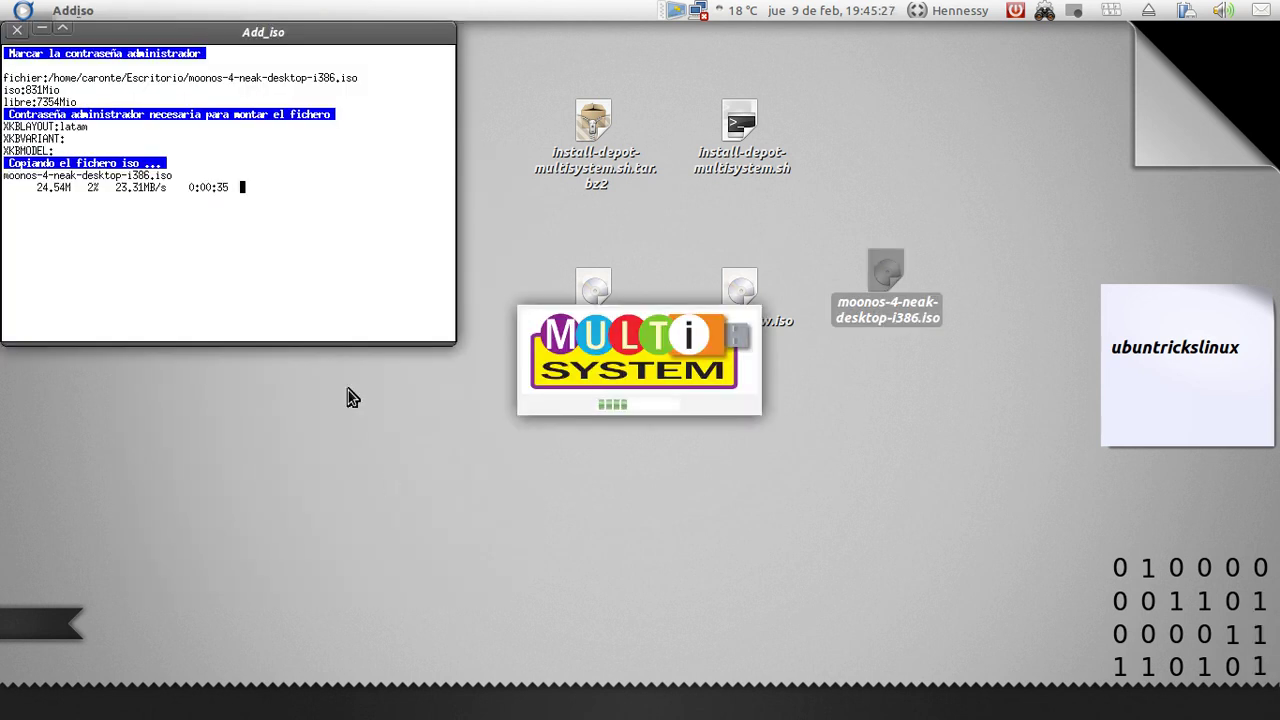
# Enter the administrator password so the moonos ISO copy proceeds to about 38%
pyautogui.press('super+m')
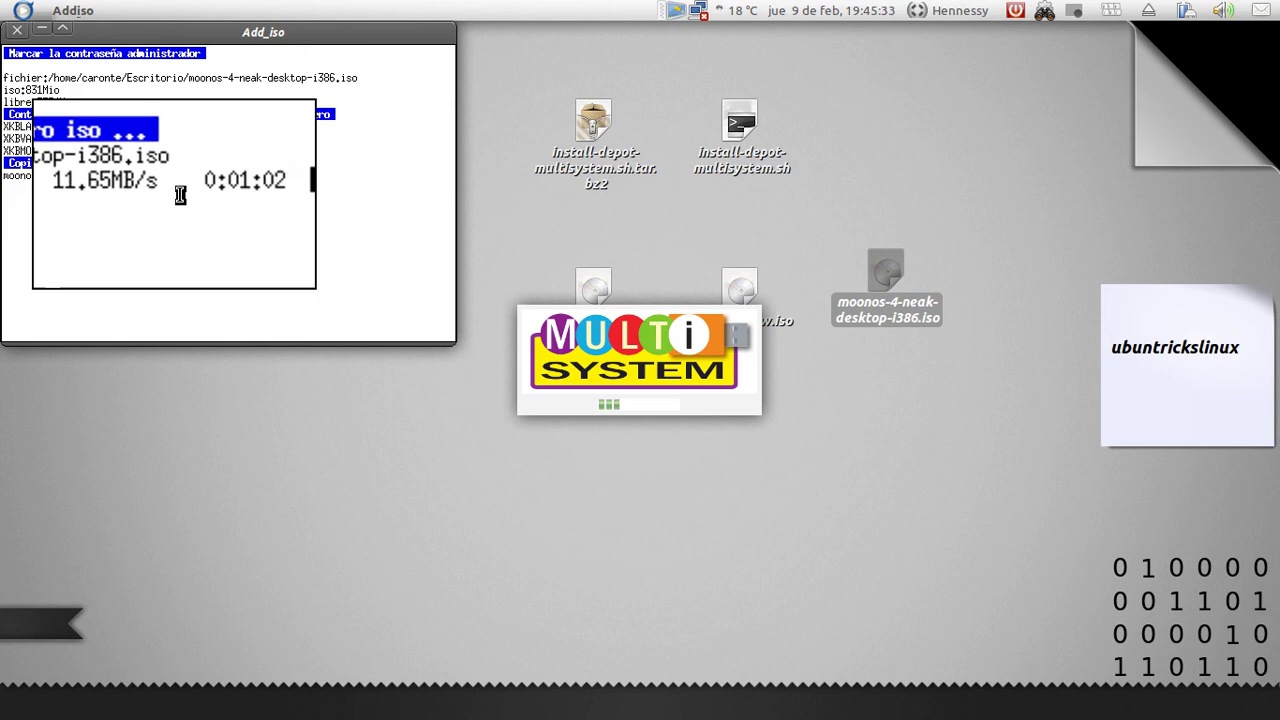
pyautogui.press('super+m')
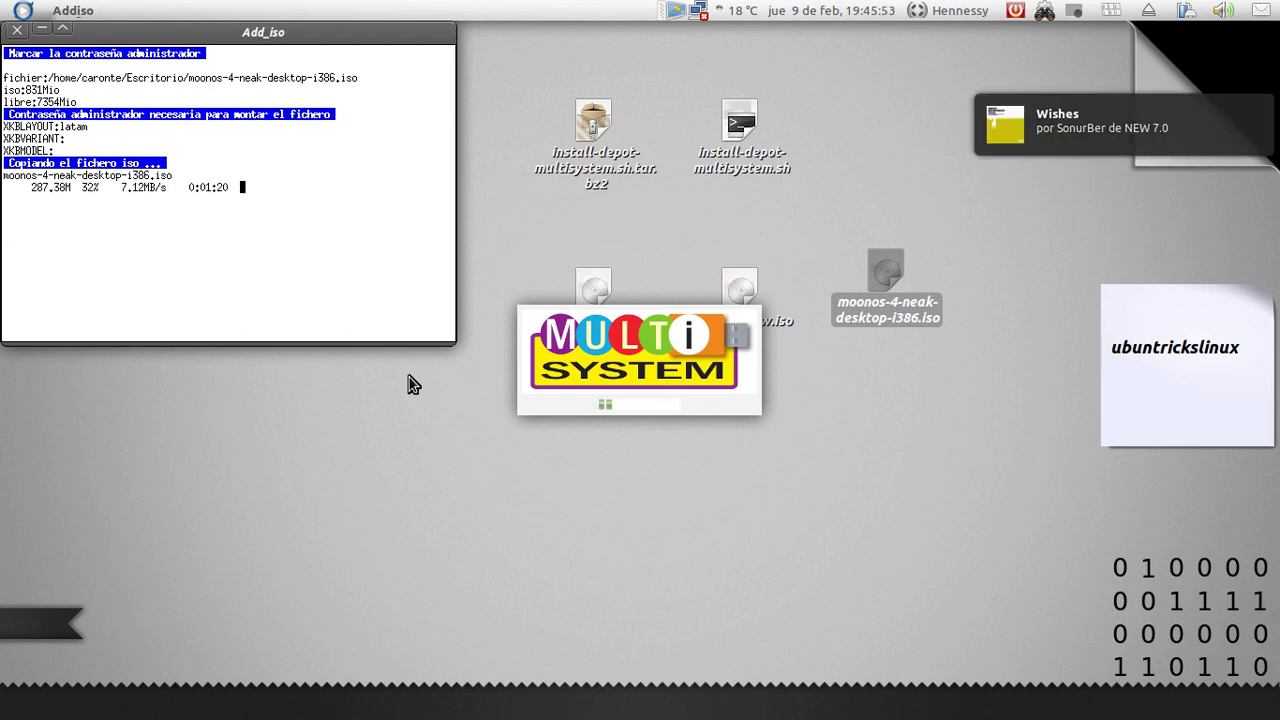
pyautogui.click(778, 476)
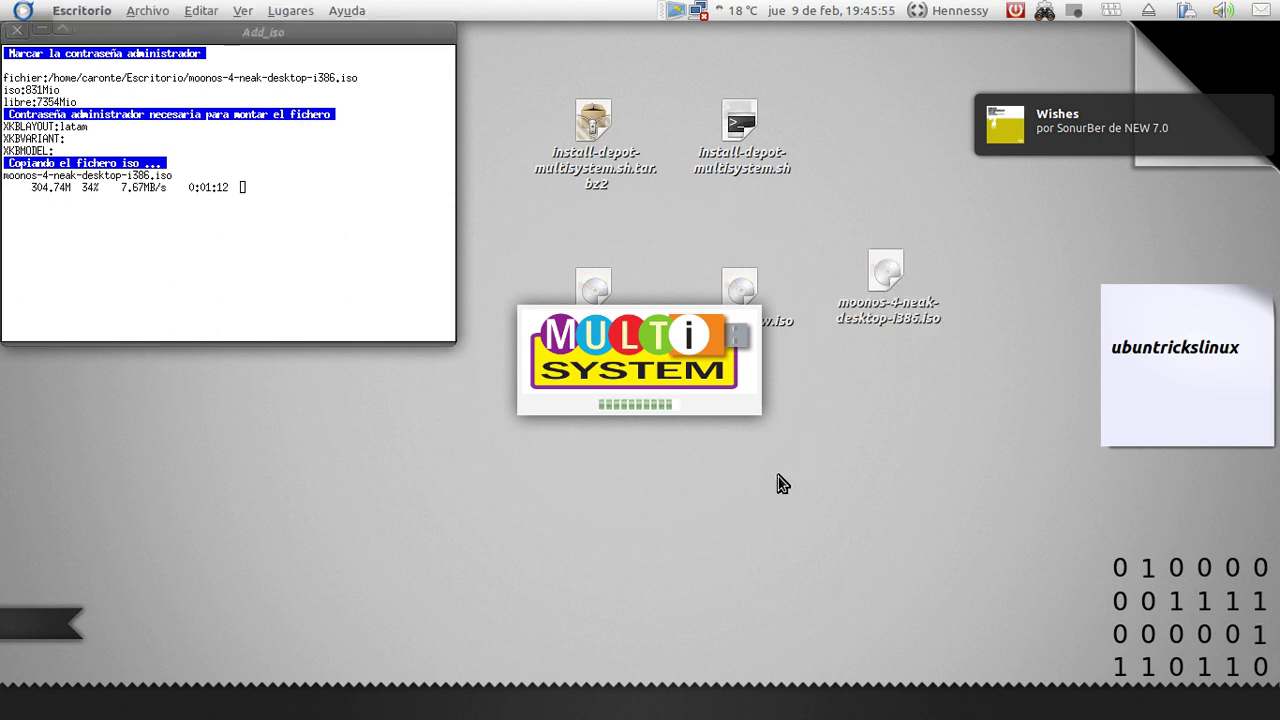
# Browse Applications > Accesorios, close the menu, and open a new Terminal with Ctrl+Alt+T
pyautogui.click(21, 13)
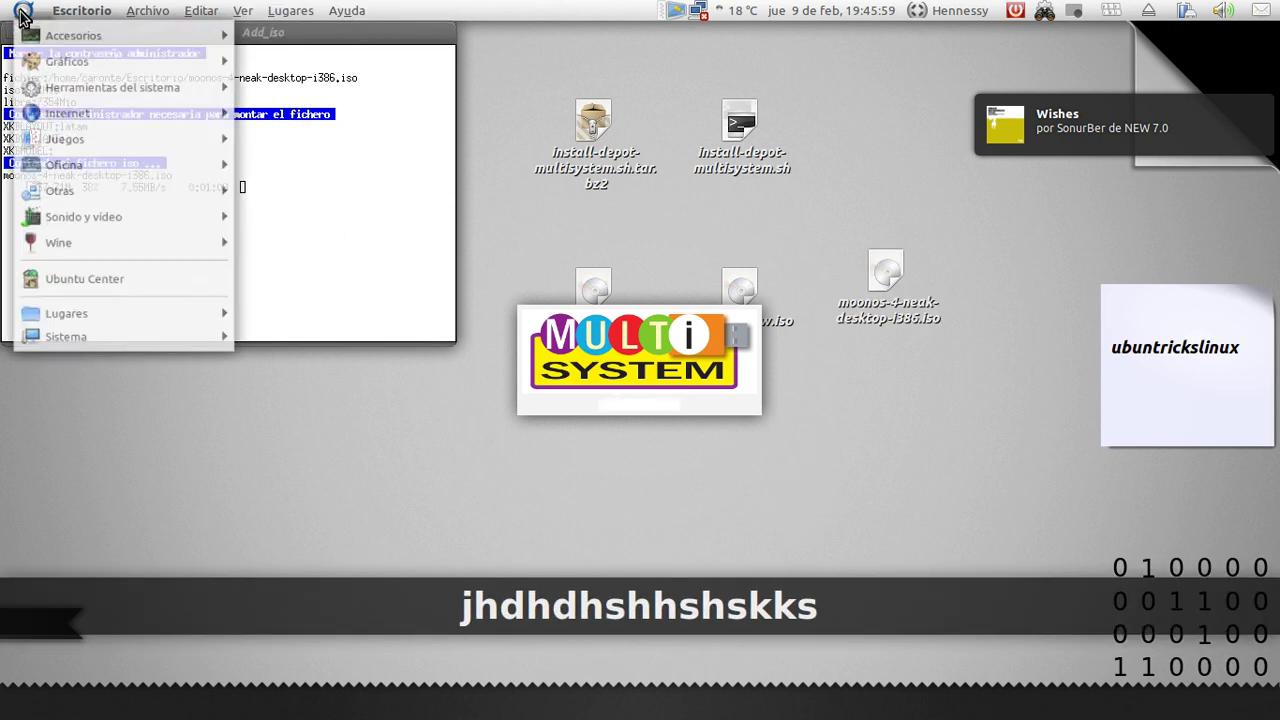
pyautogui.moveTo(143, 40)
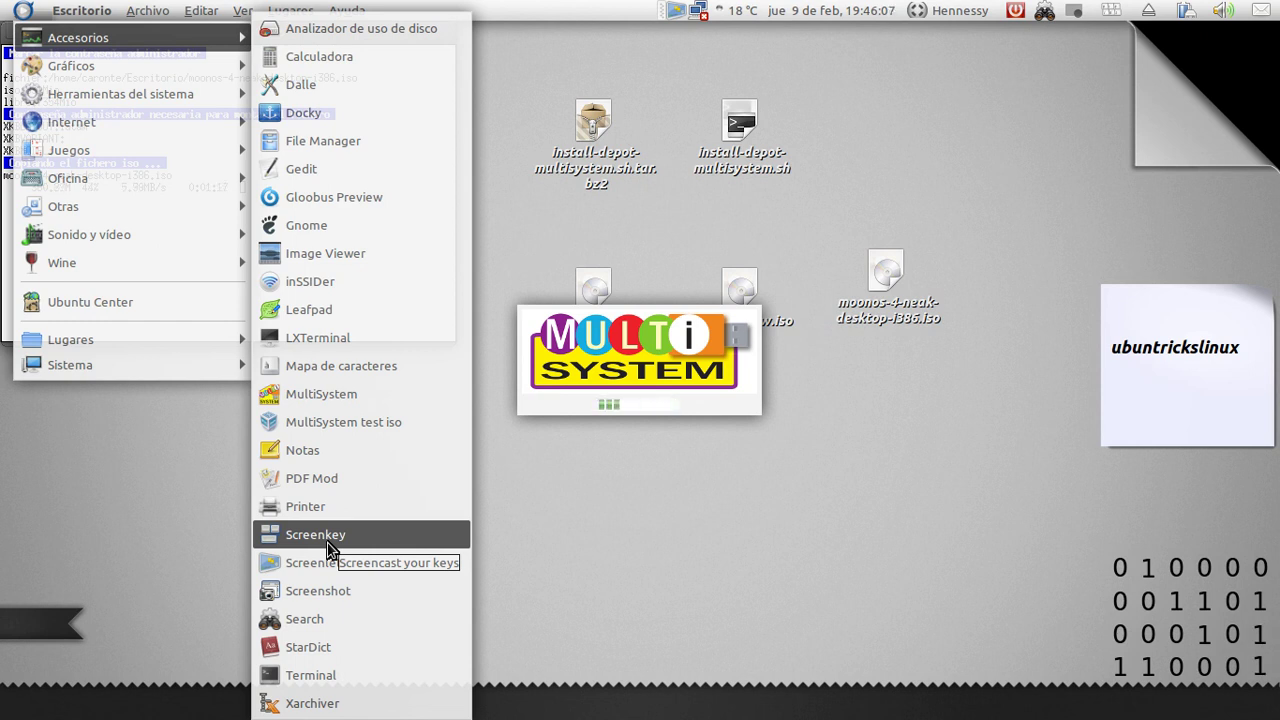
pyautogui.click(613, 541)
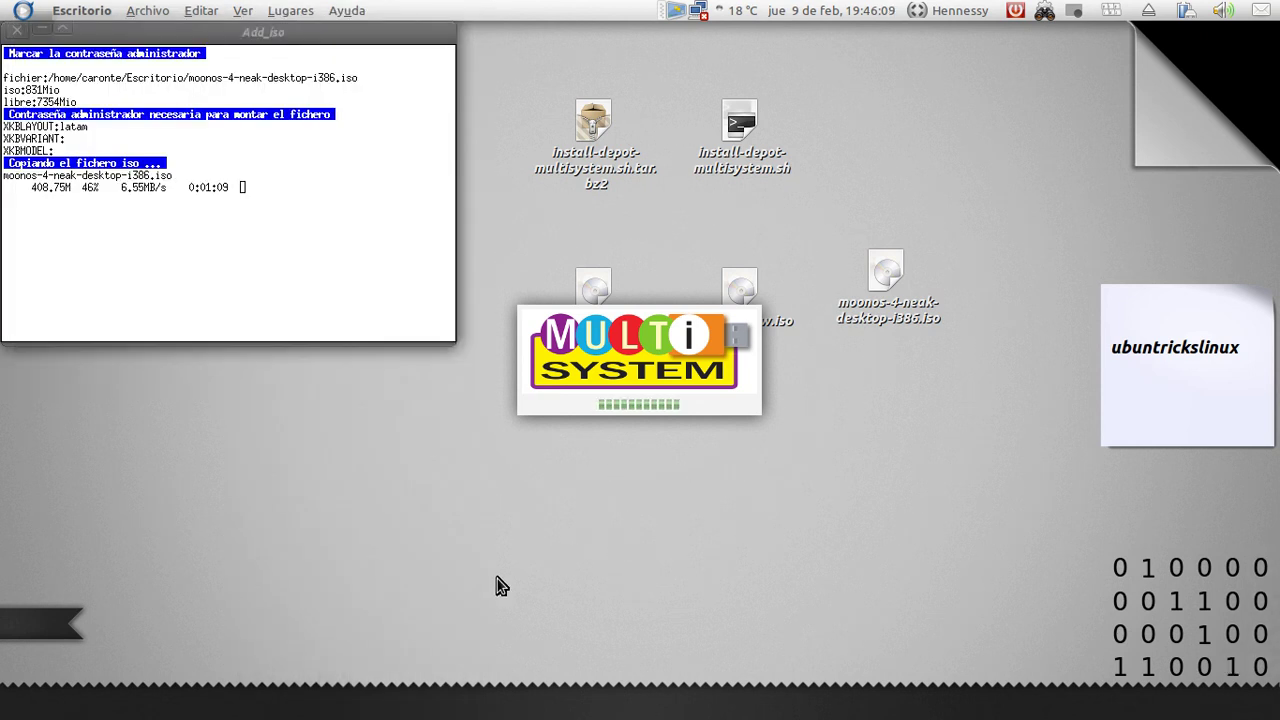
pyautogui.moveTo(83, 705)
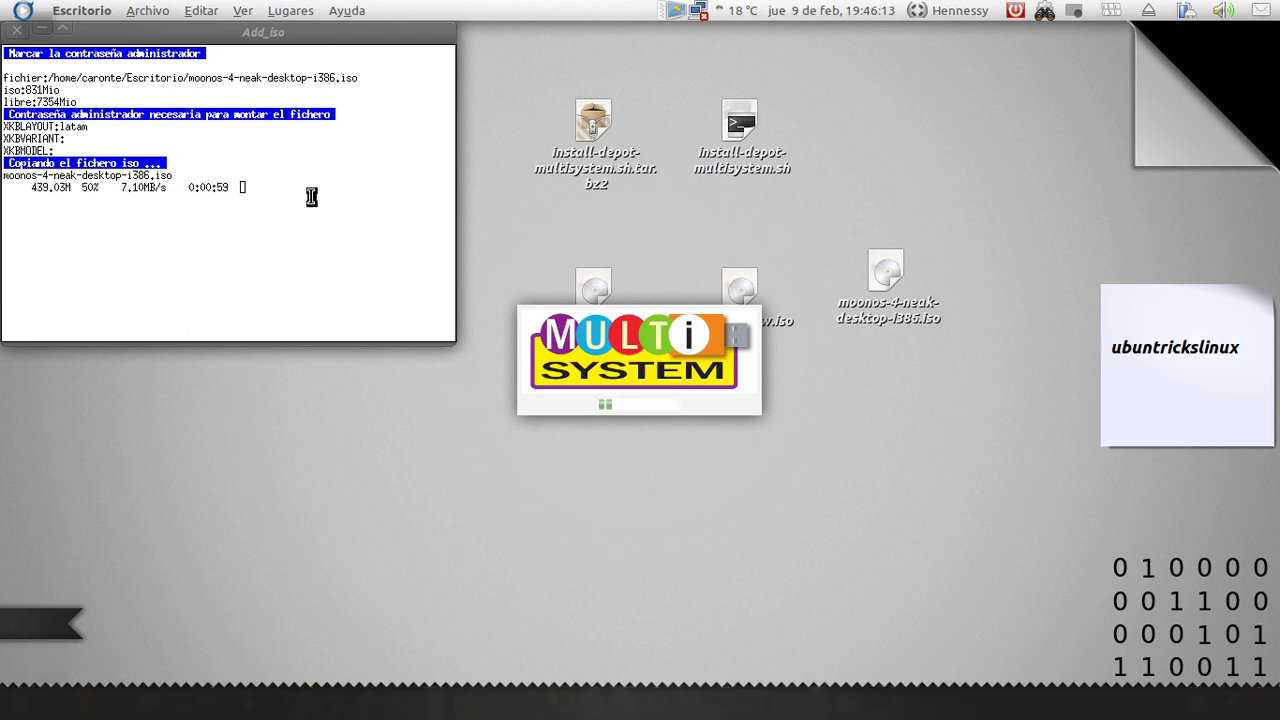
pyautogui.hotkey('ctrl', 'alt', 't')
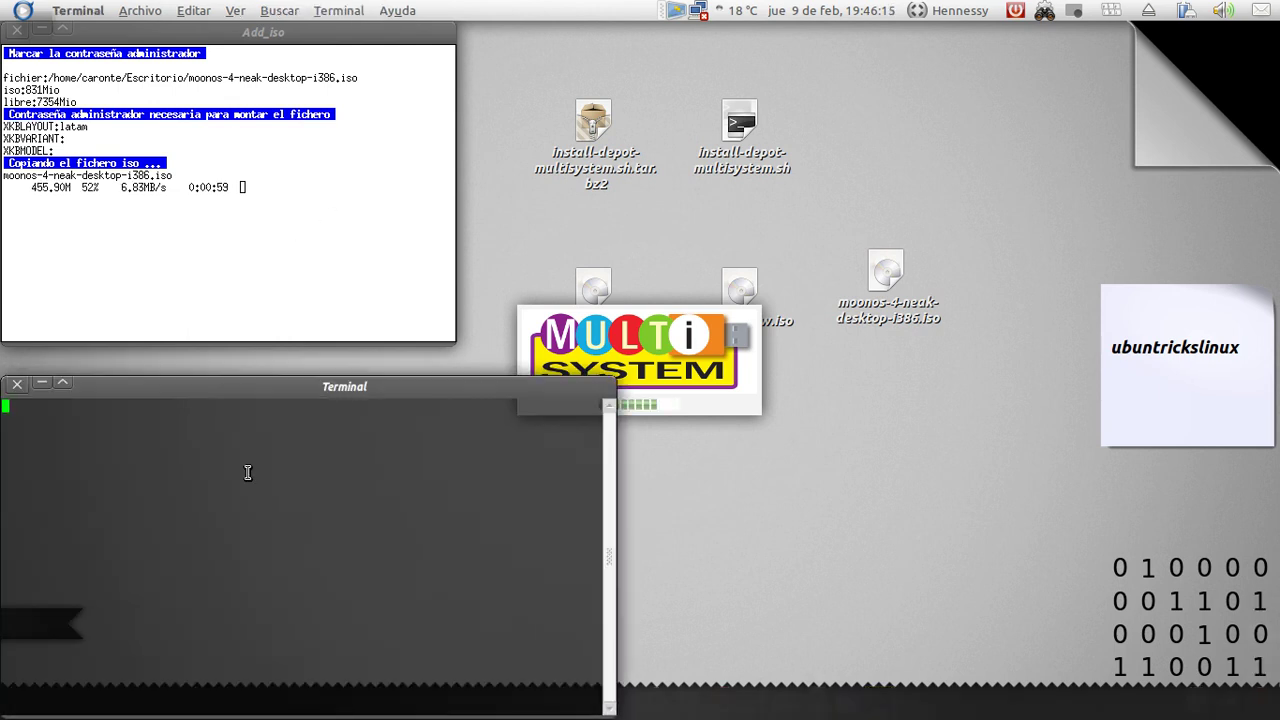
# Run 'sudo cal' and enter the password, then close the extra terminal window
pyautogui.write('su')
pyautogui.press('BackSpace')
pyautogui.press('BackSpace')
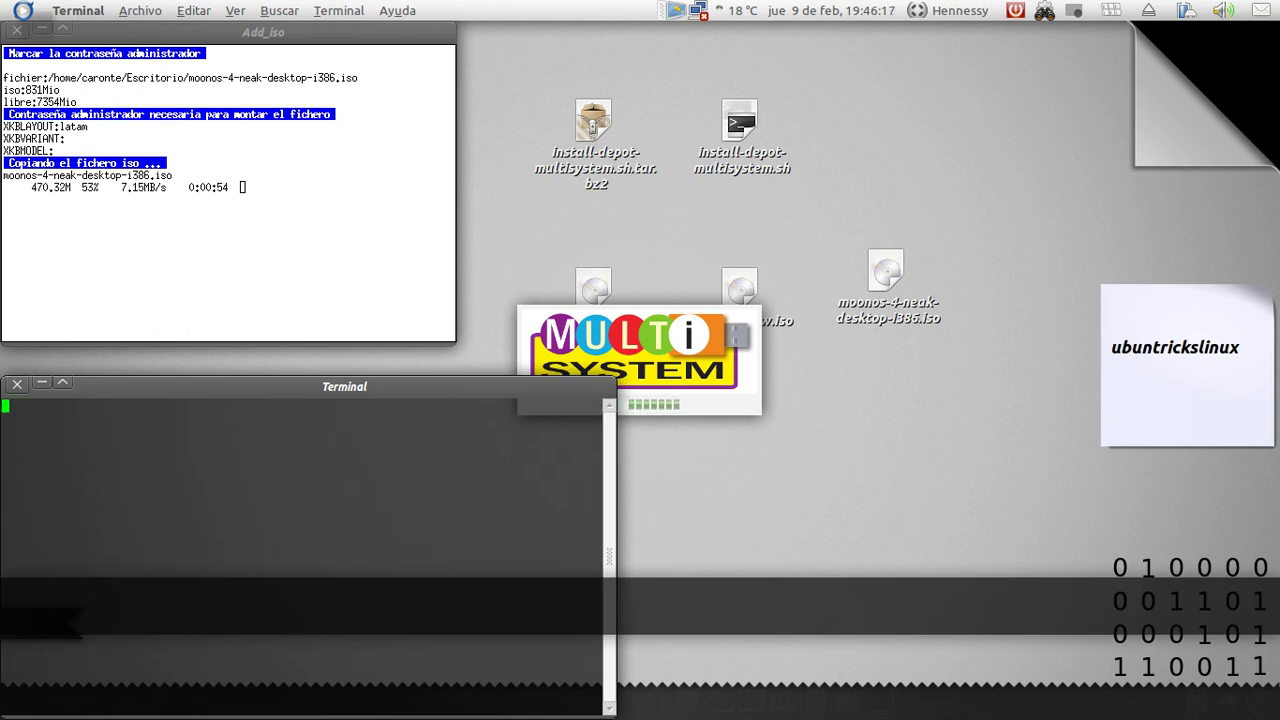
pyautogui.write('sudo cal')
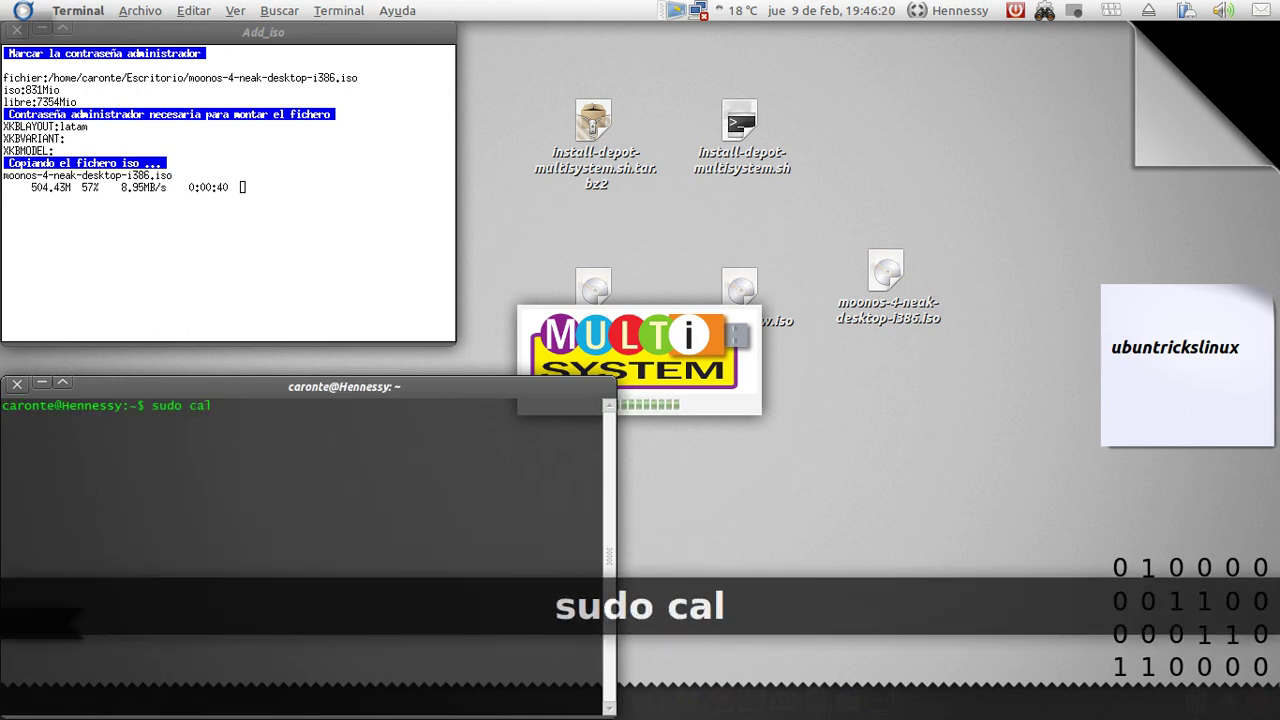
pyautogui.press('Return')
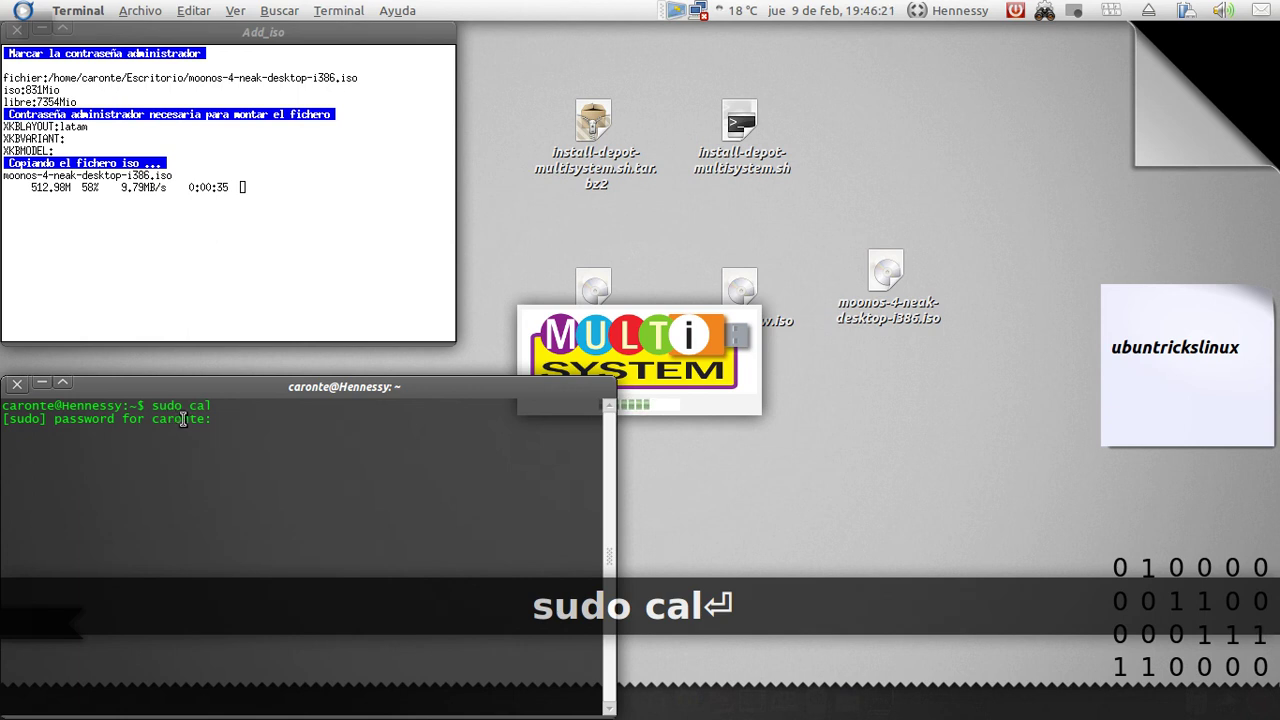
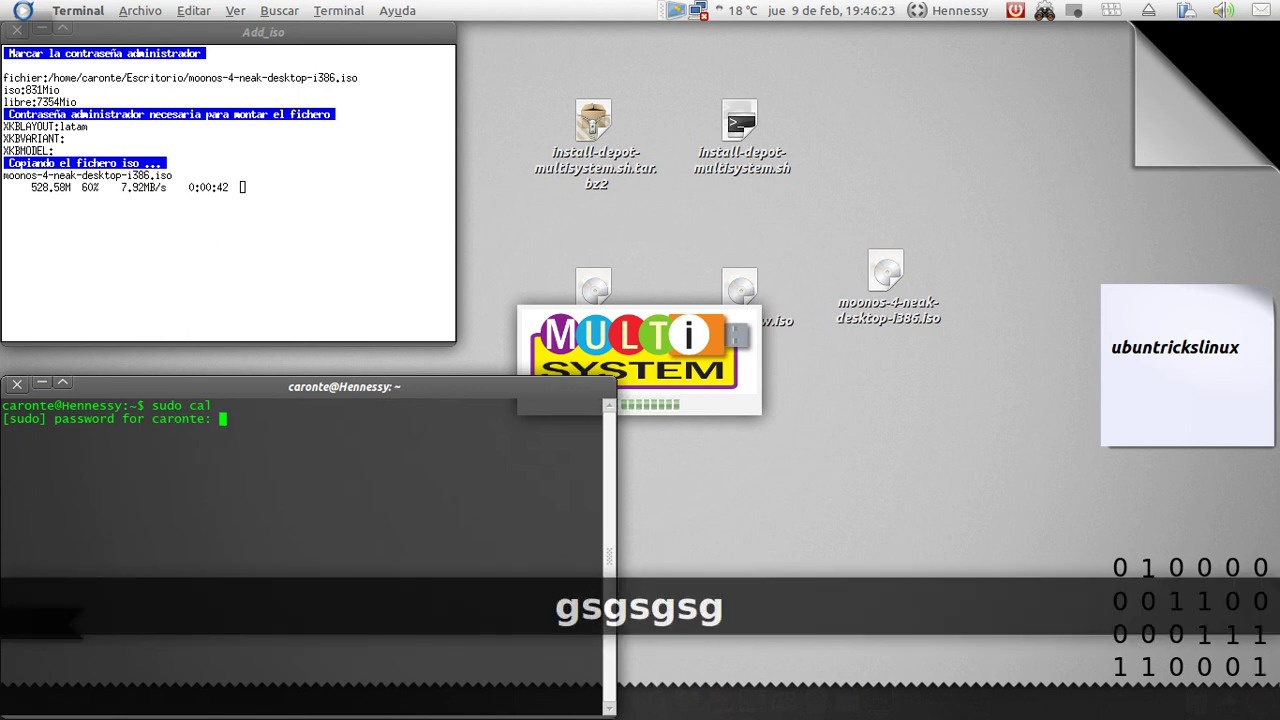
pyautogui.click(17, 383)
pyautogui.click(385, 625)
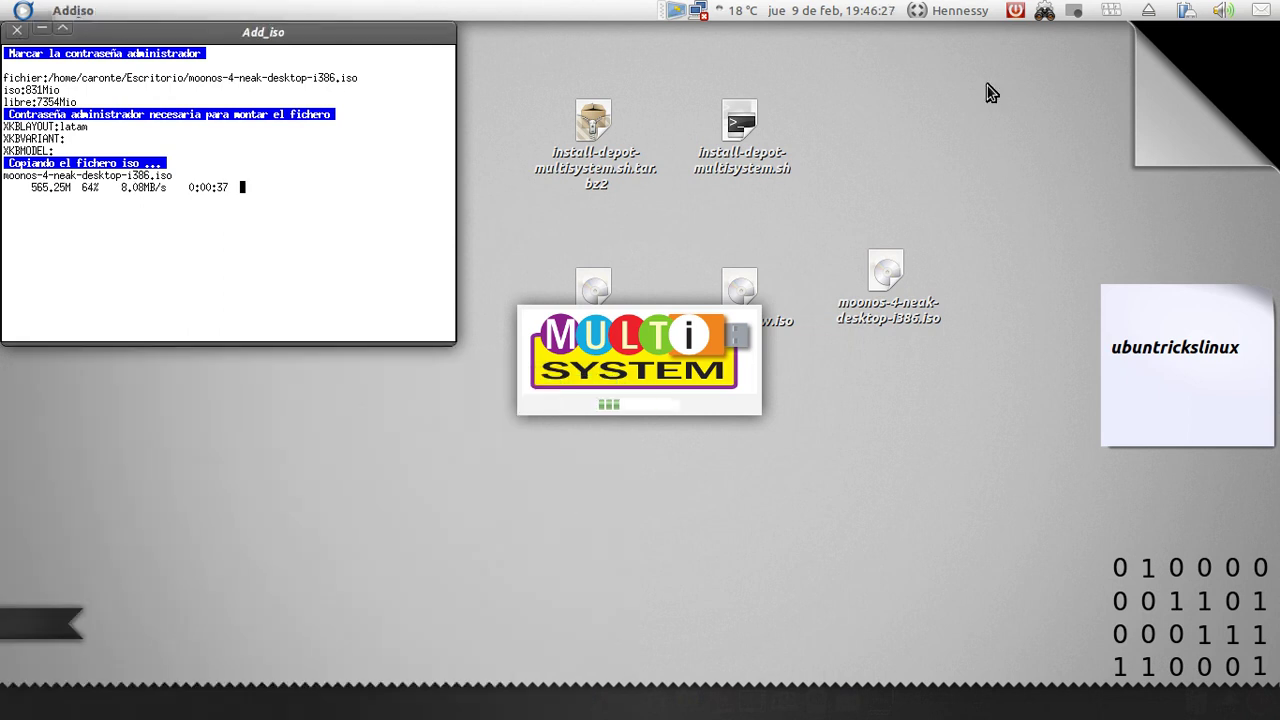
# Quit the Screenkey keystroke display tool while the moonos ISO copy continues to 75%
pyautogui.click(1111, 11)
pyautogui.click(1147, 108)
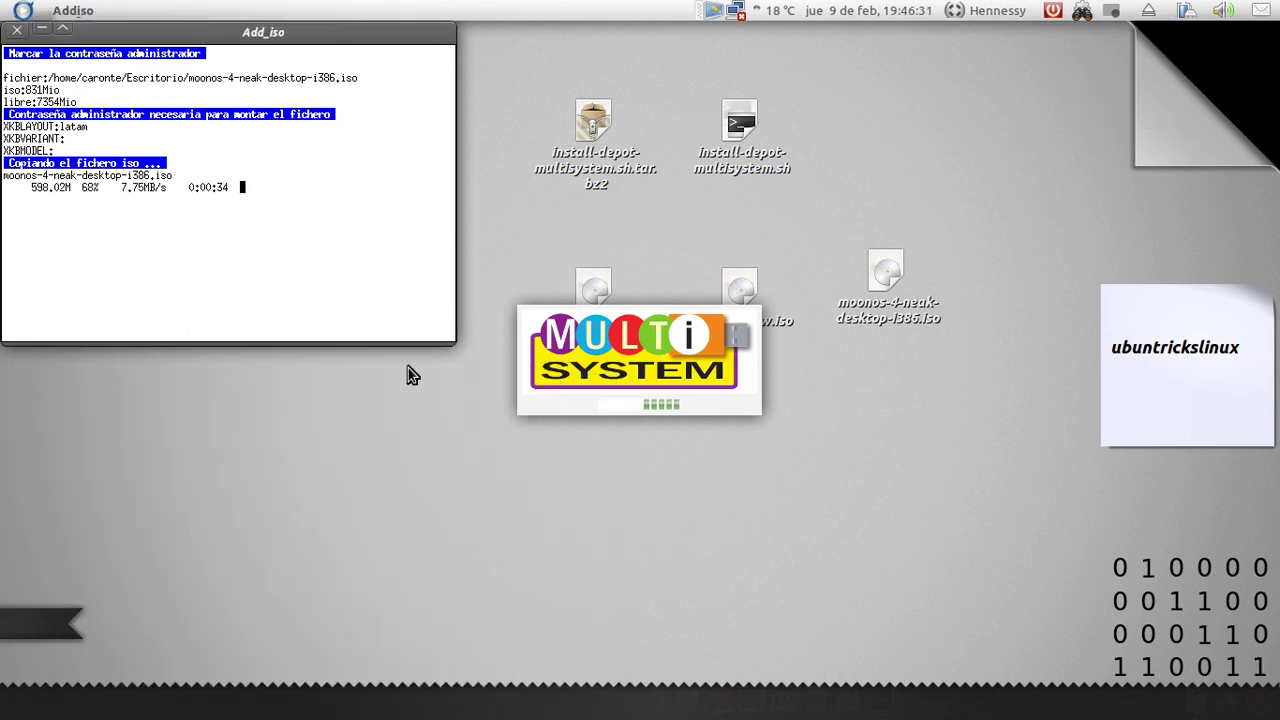
pyautogui.click(237, 429)
pyautogui.press('super+m')
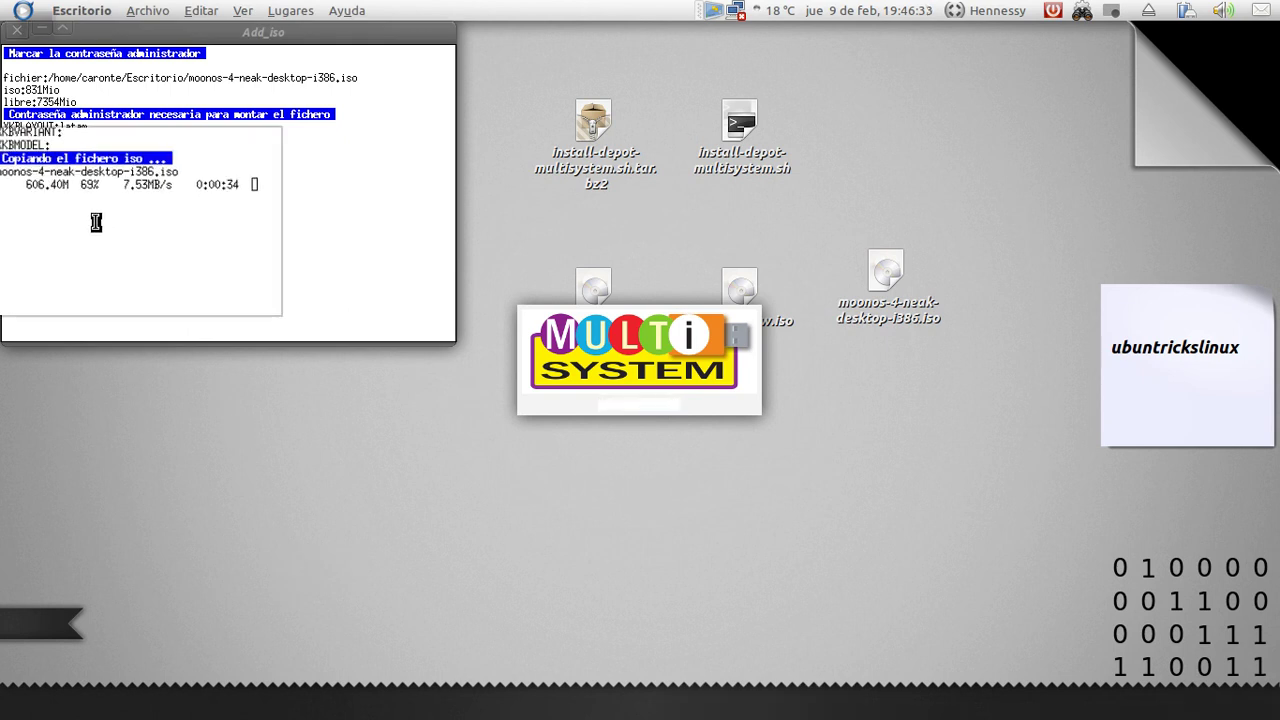
pyautogui.press('super+m')
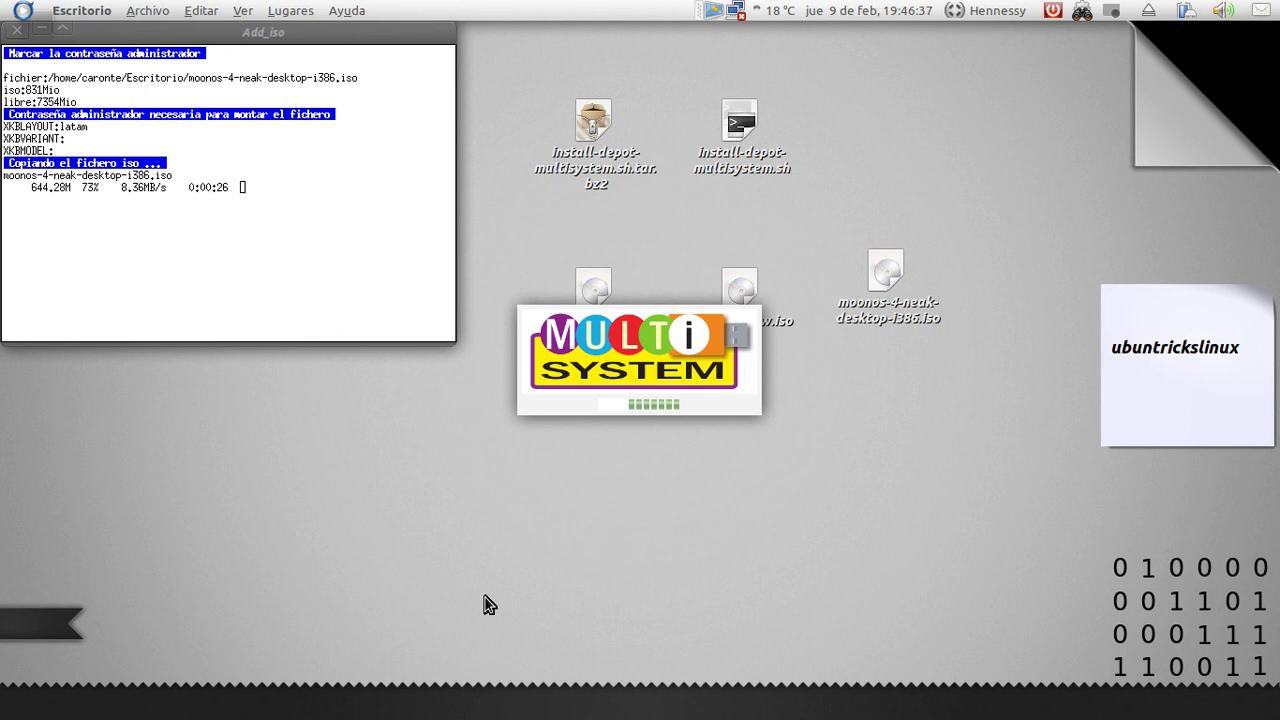
# Open Chrome, glance at the ubuntrickslinux YouTube videos, return to the blog, and minimize the browser
pyautogui.moveTo(366, 714)
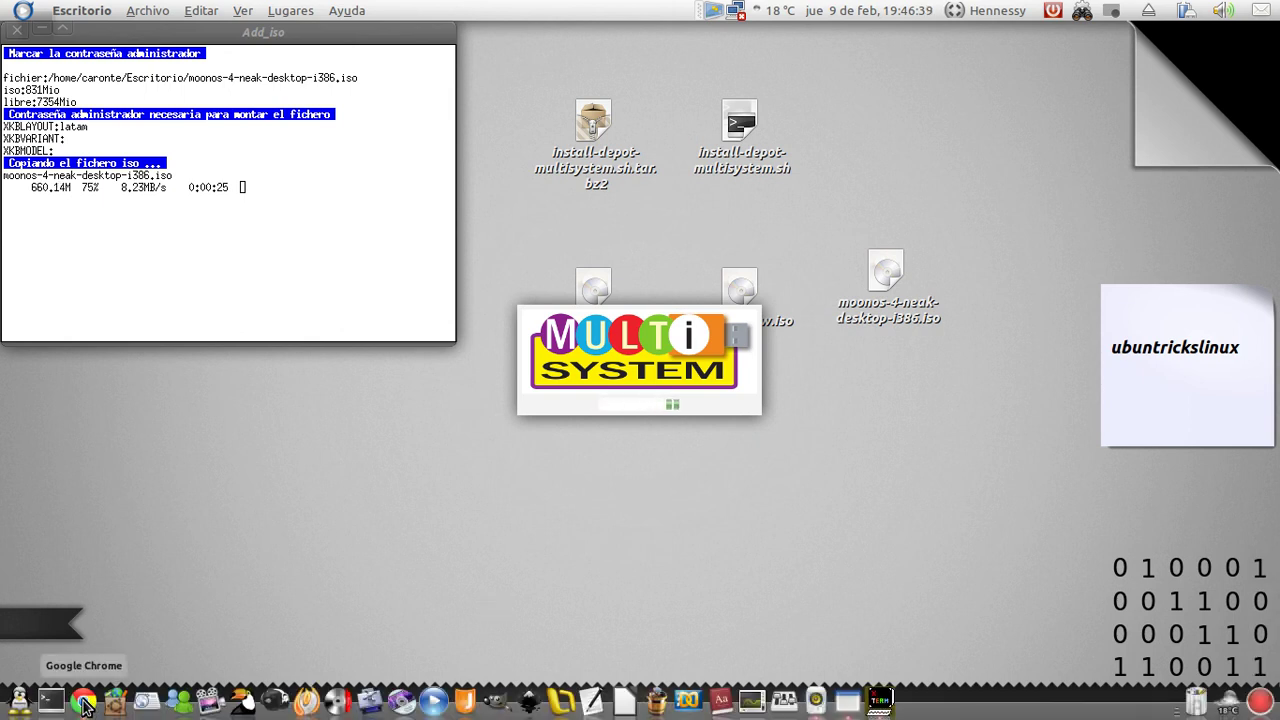
pyautogui.click(83, 700)
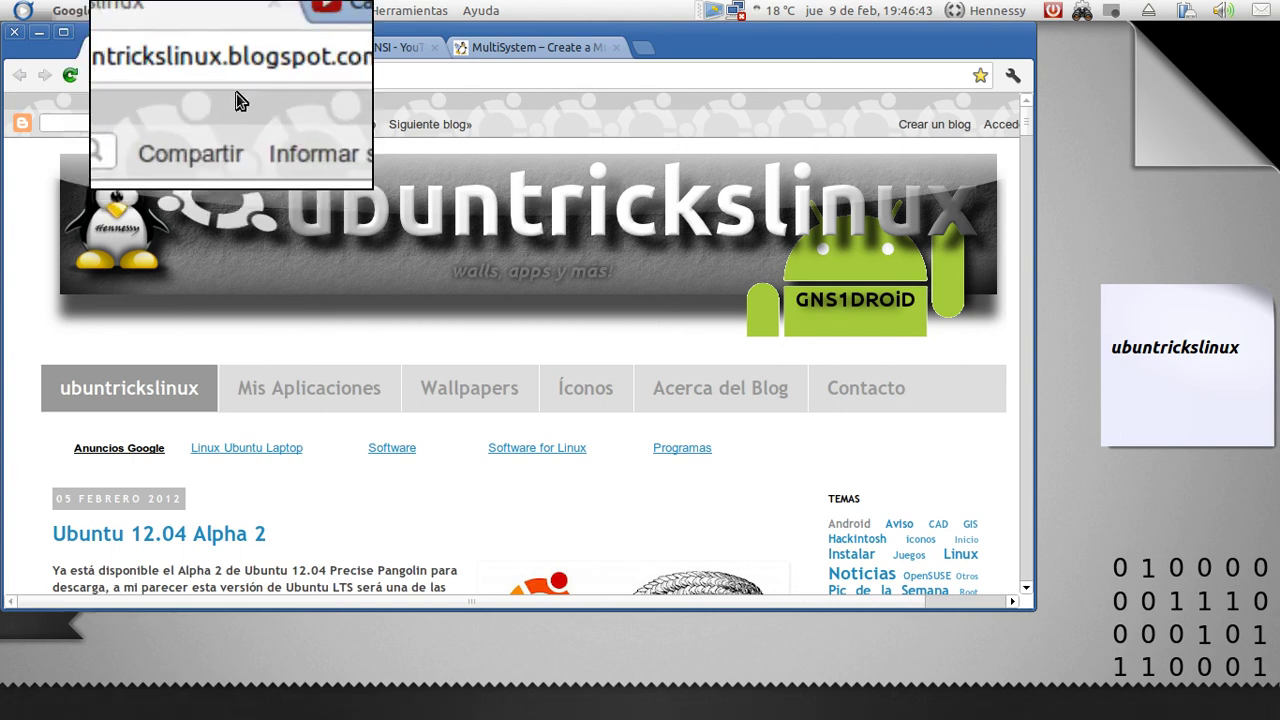
pyautogui.click(335, 49)
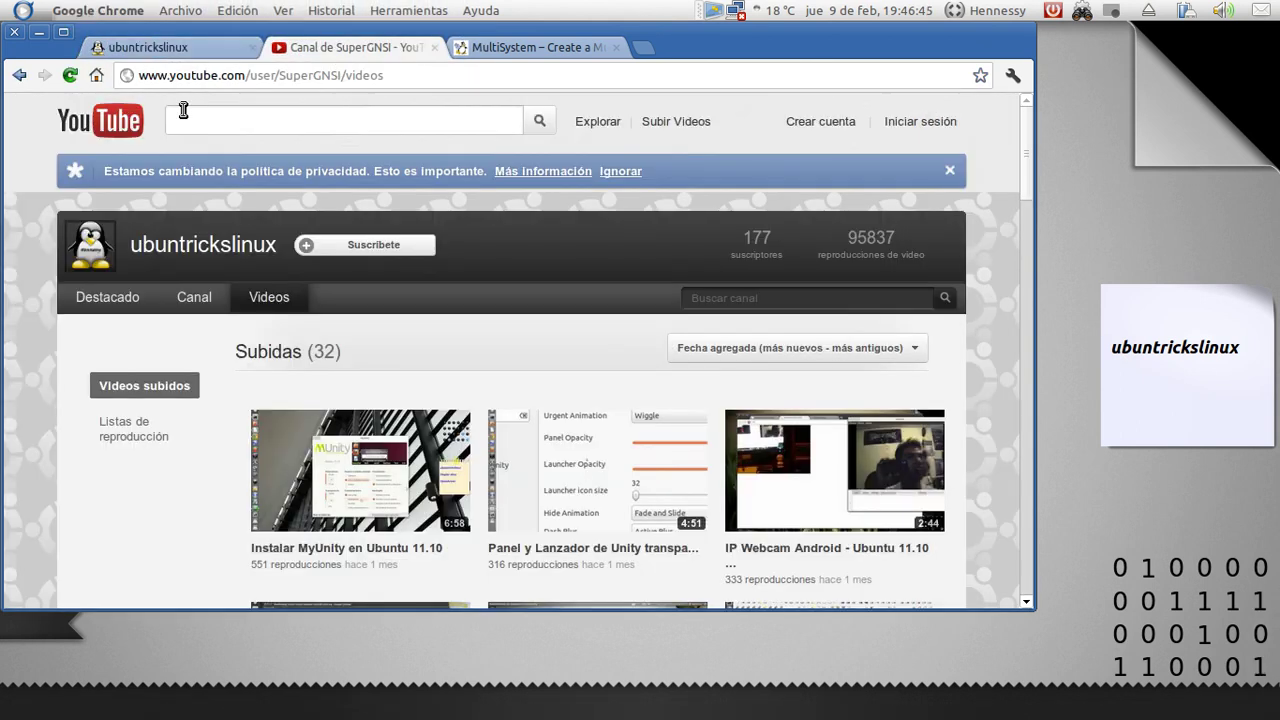
pyautogui.press('super+m')
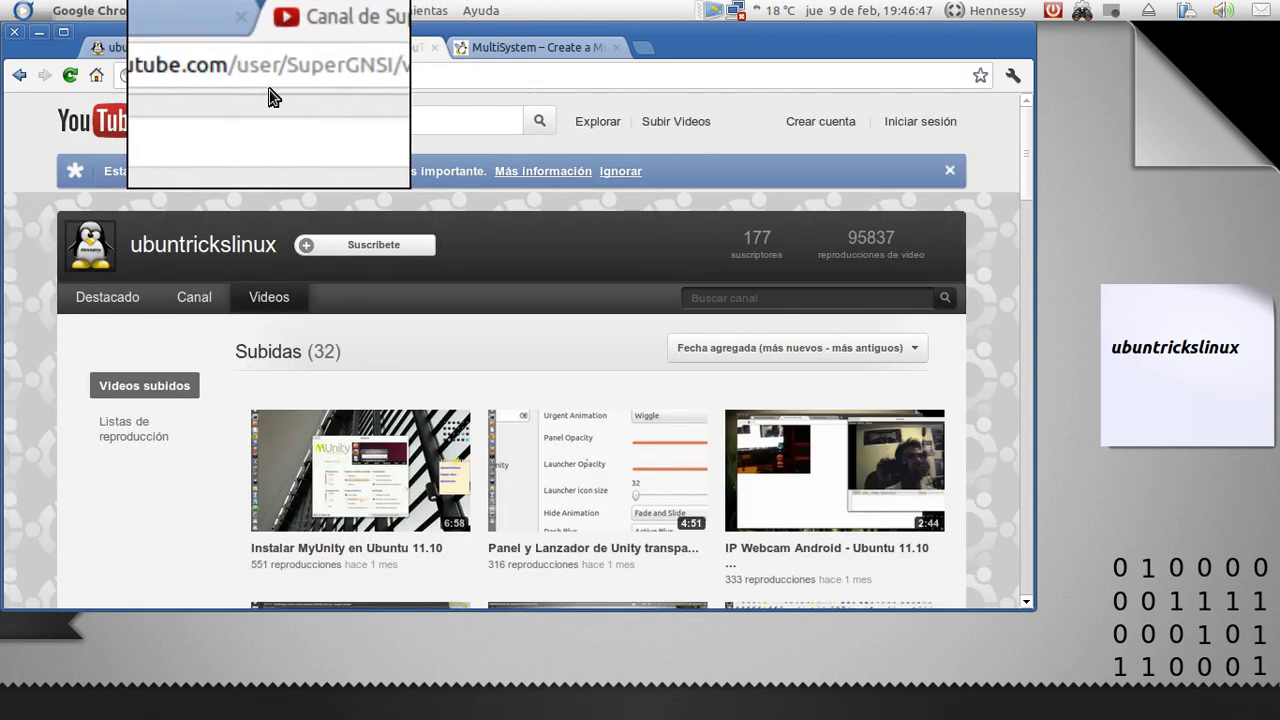
pyautogui.press('super+m')
pyautogui.click(198, 48)
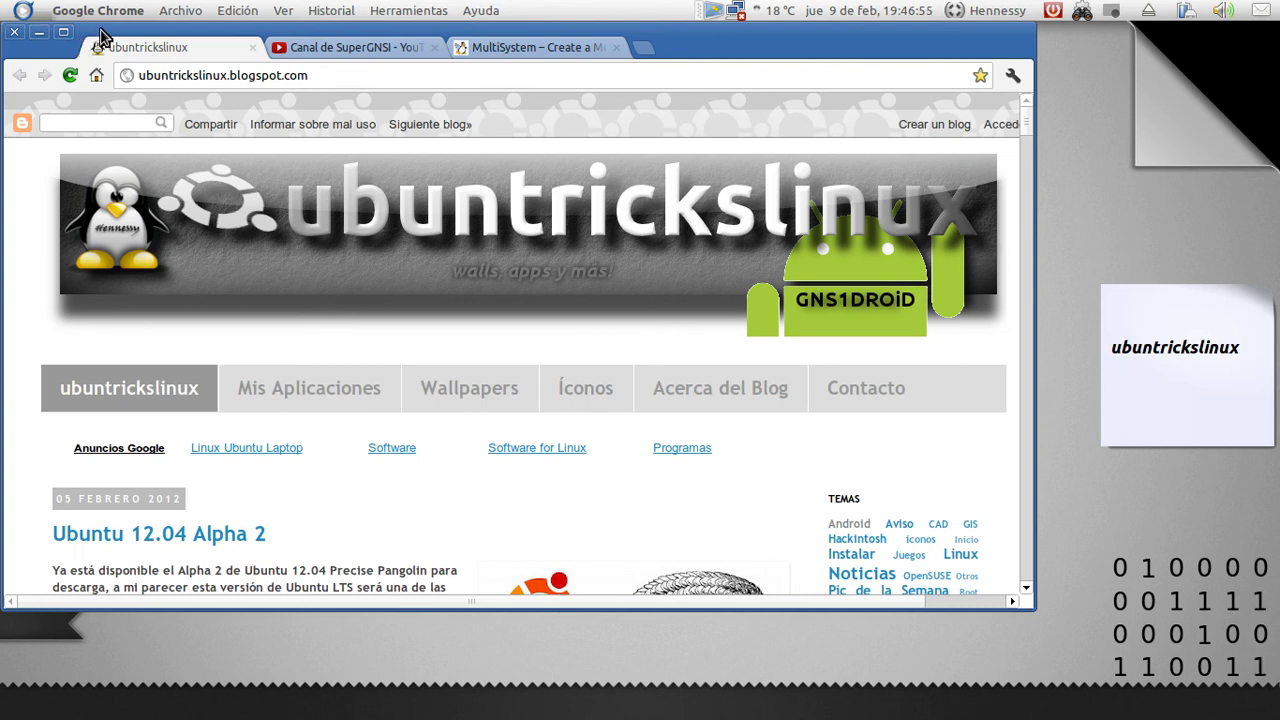
pyautogui.click(40, 34)
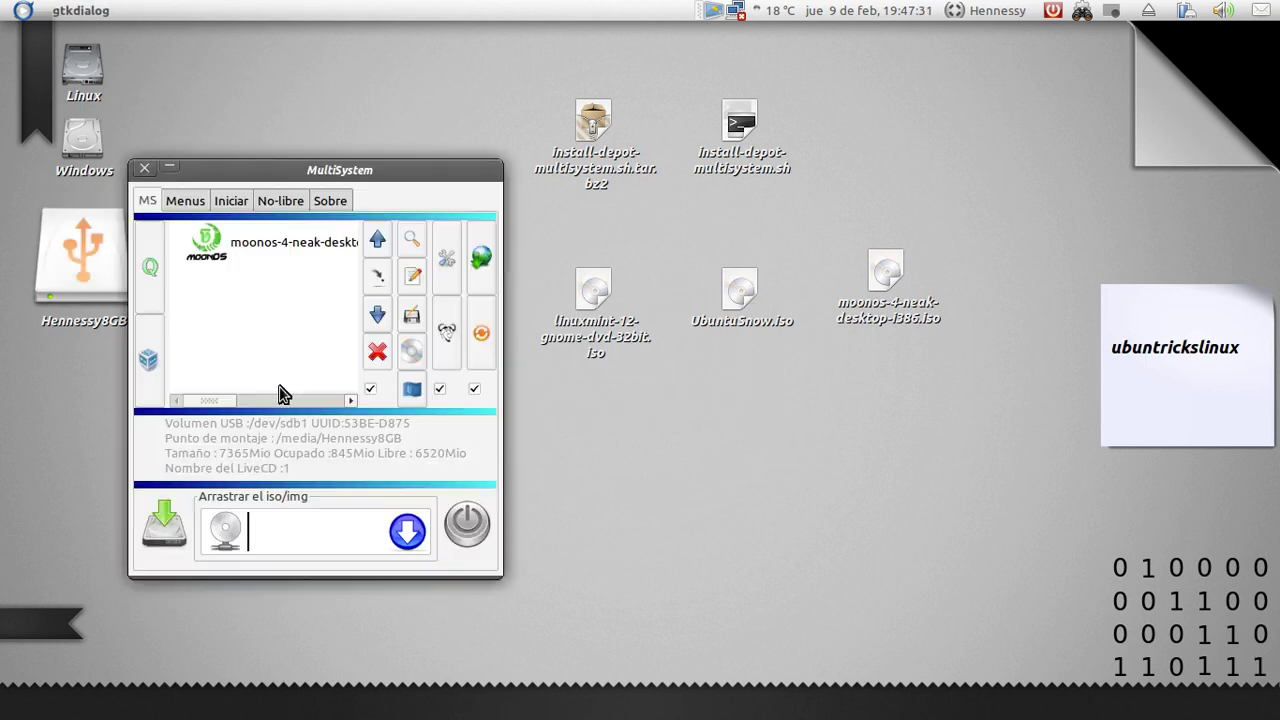
# Drag linuxmint-12-gnome-dvd-32bit.iso from the desktop onto MultiSystem's drop zone to copy it
pyautogui.moveTo(320, 178); pyautogui.dragTo(362, 134)
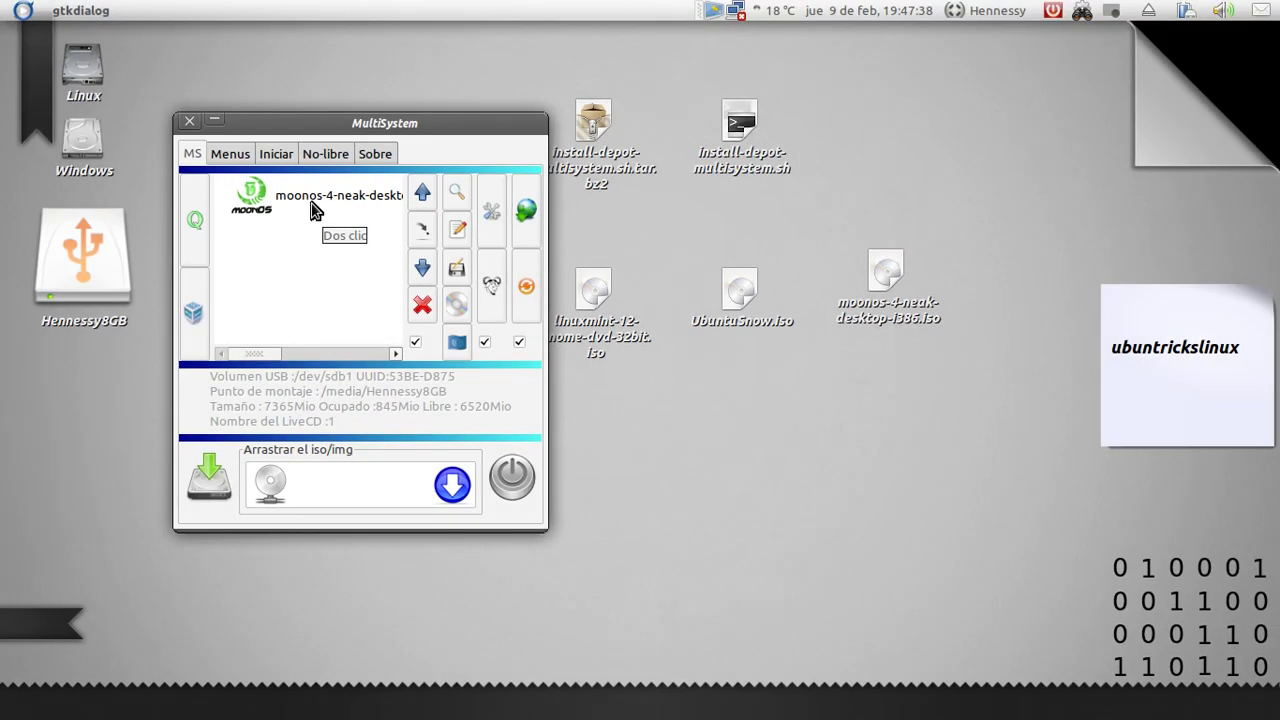
pyautogui.click(315, 185)
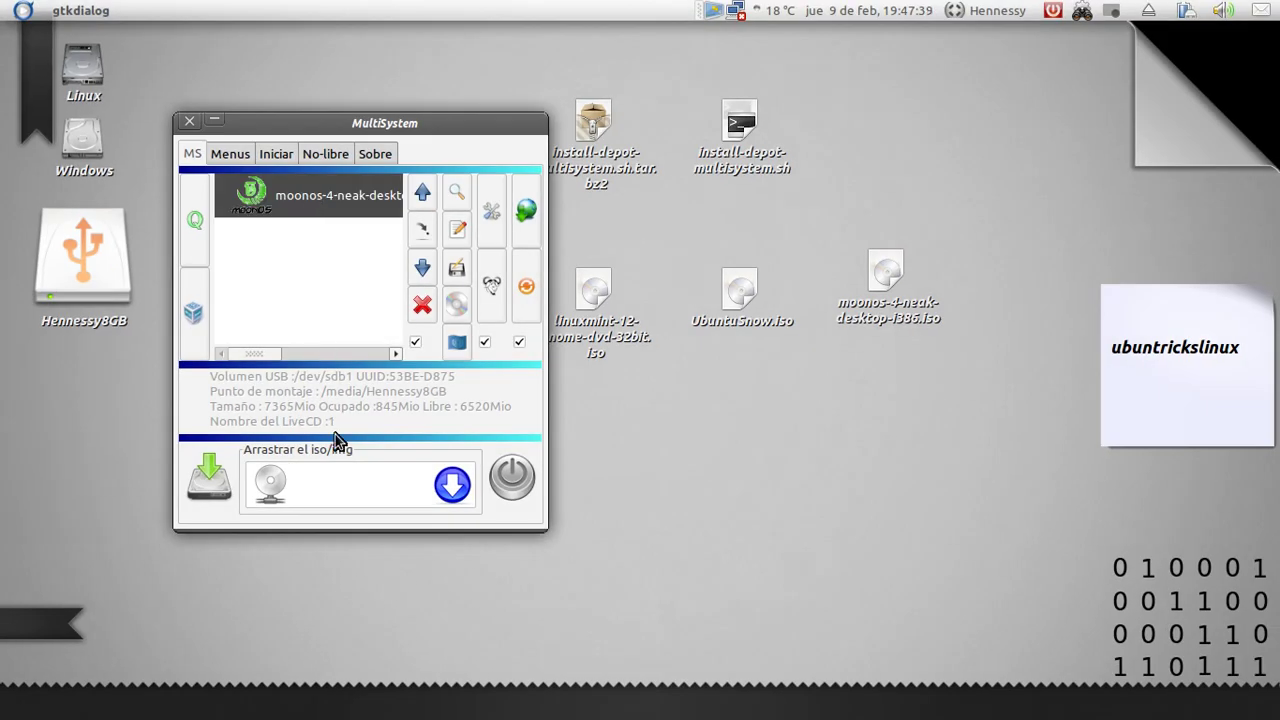
pyautogui.moveTo(432, 124); pyautogui.dragTo(368, 112)
pyautogui.click(594, 300)
pyautogui.moveTo(600, 340); pyautogui.dragTo(280, 487)
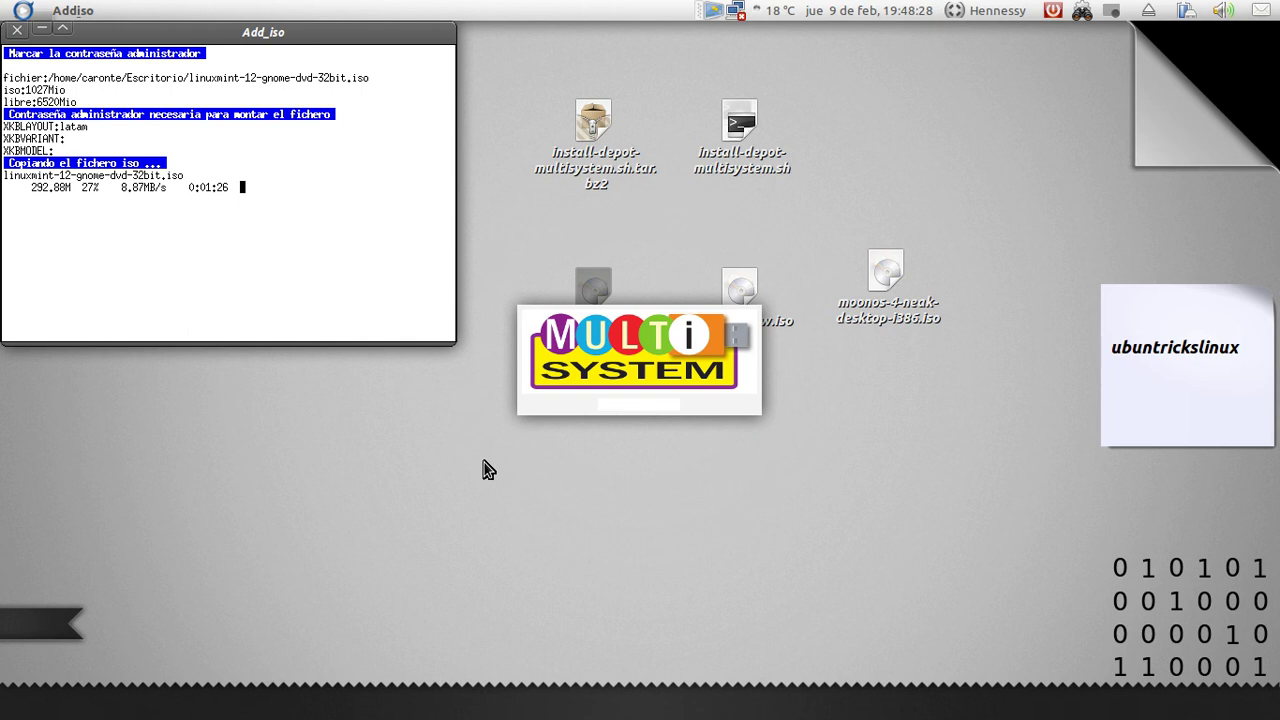
# Move the linuxmint-12 ISO desktop icon above the splash and clear the desktop selection
pyautogui.moveTo(593, 288); pyautogui.dragTo(593, 232)
pyautogui.click(707, 240)
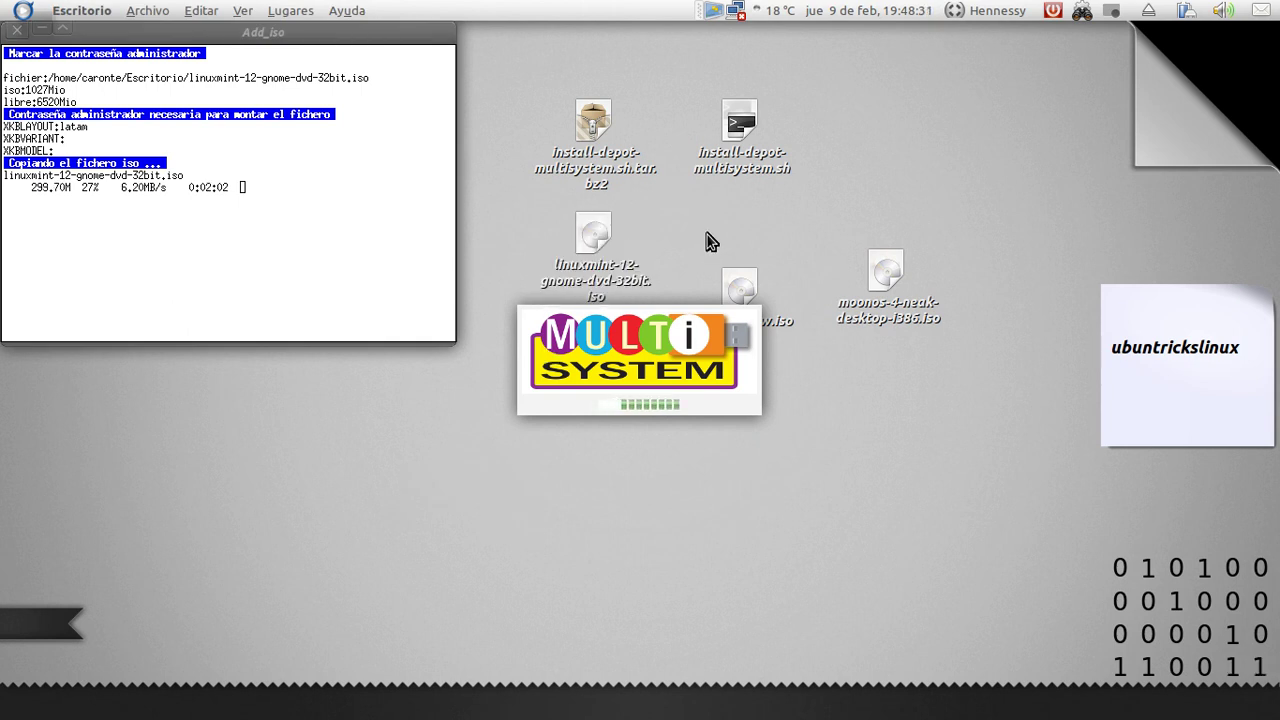
pyautogui.click(595, 300)
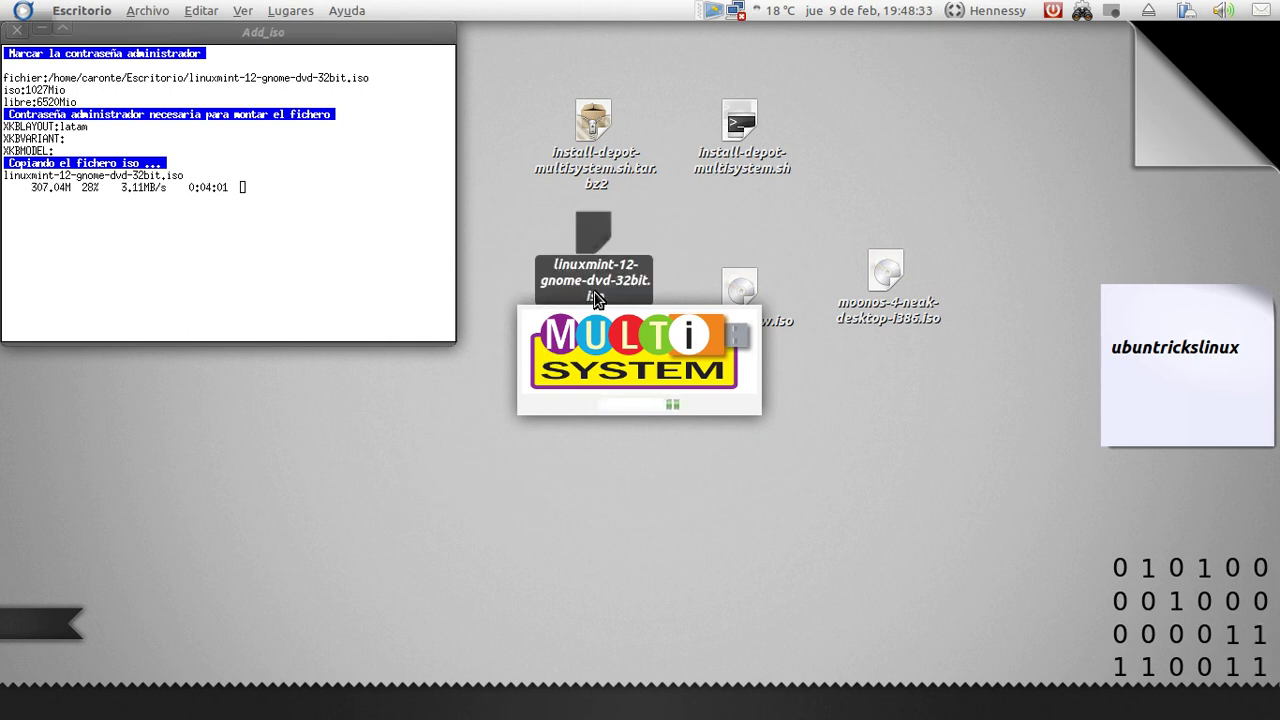
pyautogui.click(374, 517)
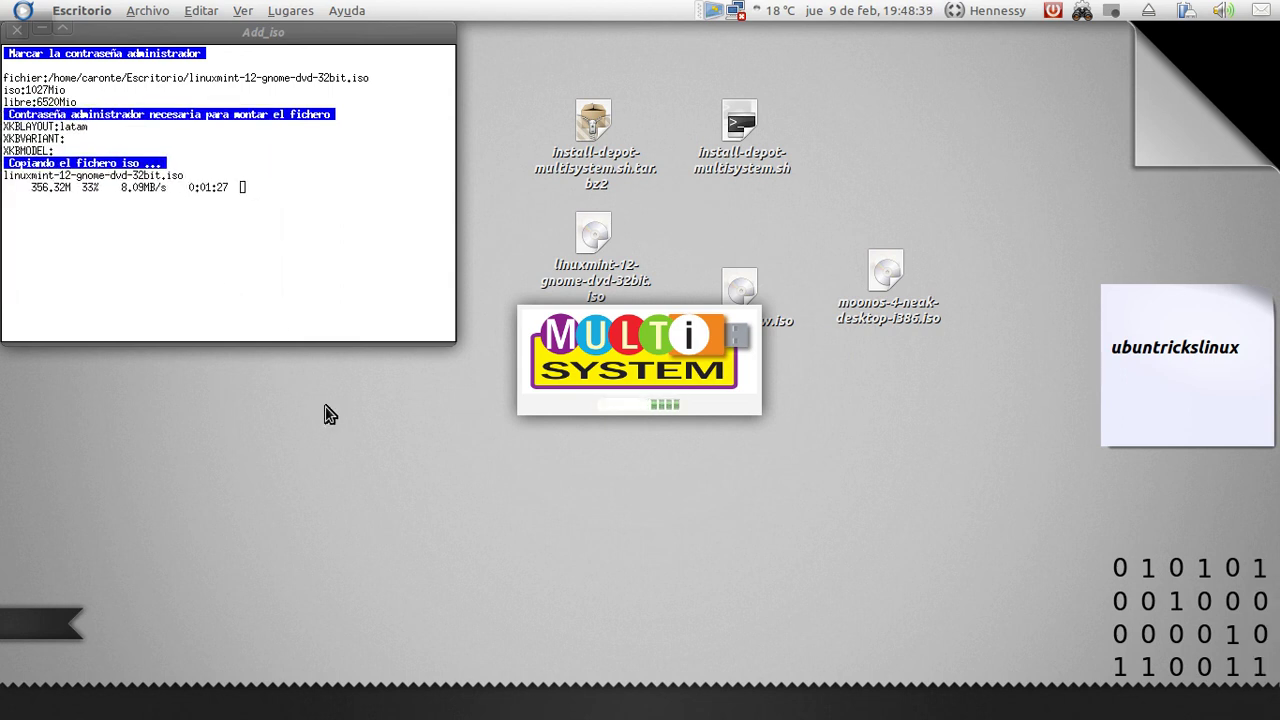
# Bring Chrome back and scroll through the ubuntrickslinux channel's YouTube uploads
pyautogui.moveTo(145, 715)
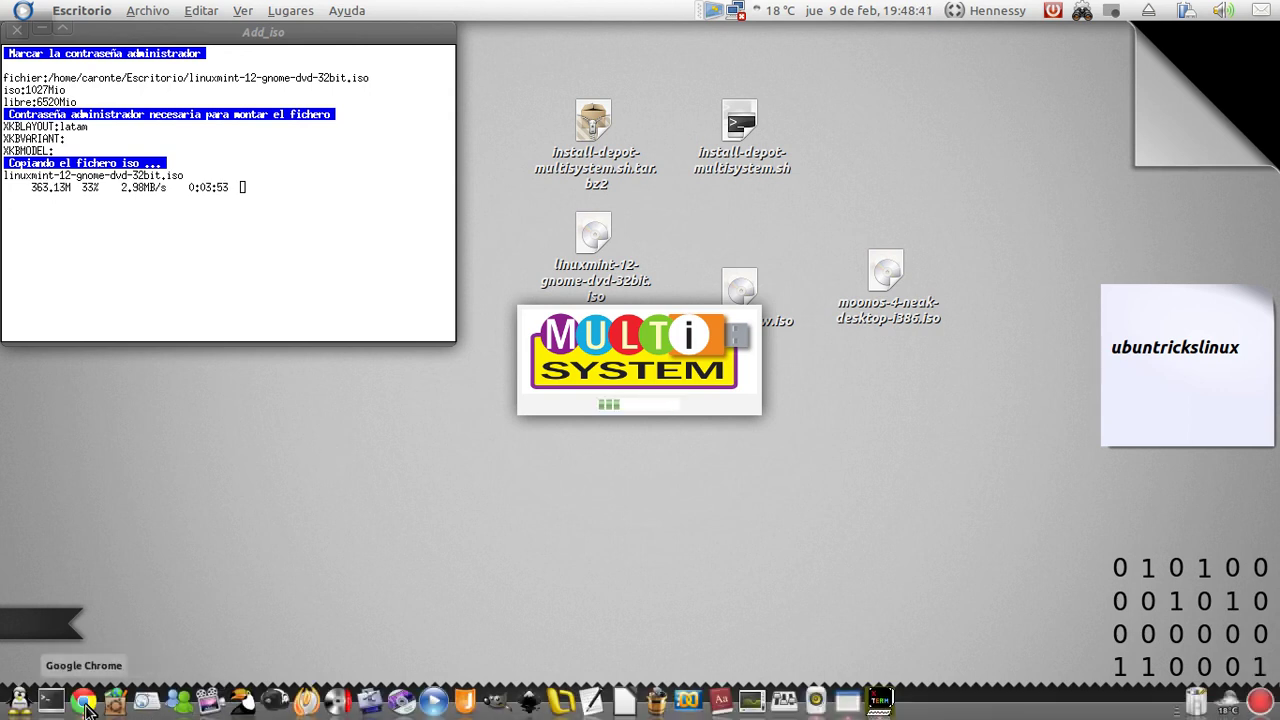
pyautogui.click(83, 700)
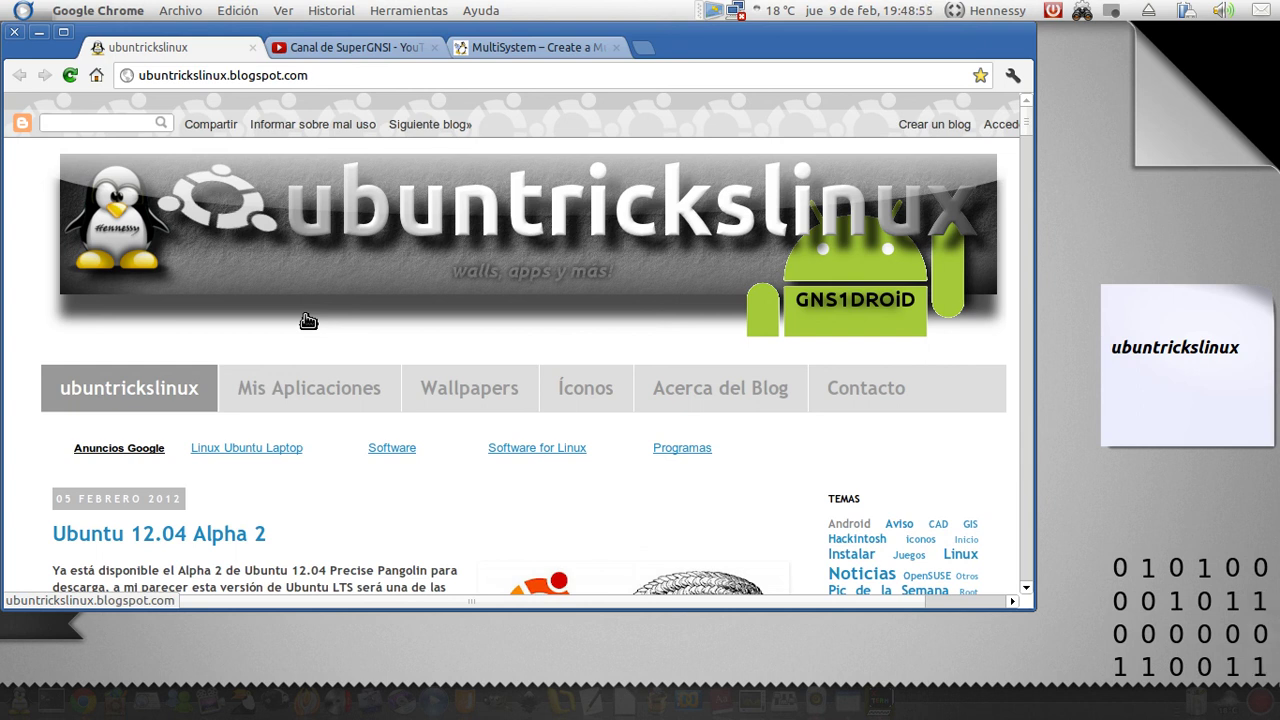
pyautogui.click(382, 49)
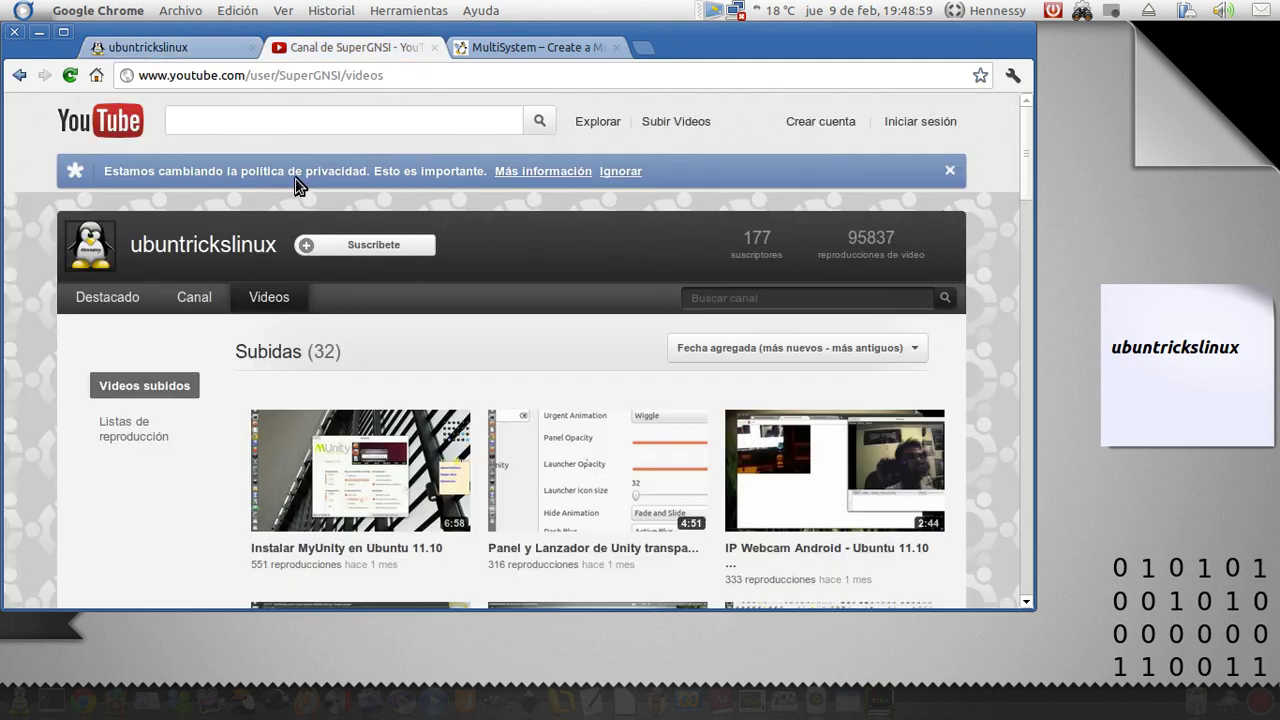
pyautogui.press('super+m')
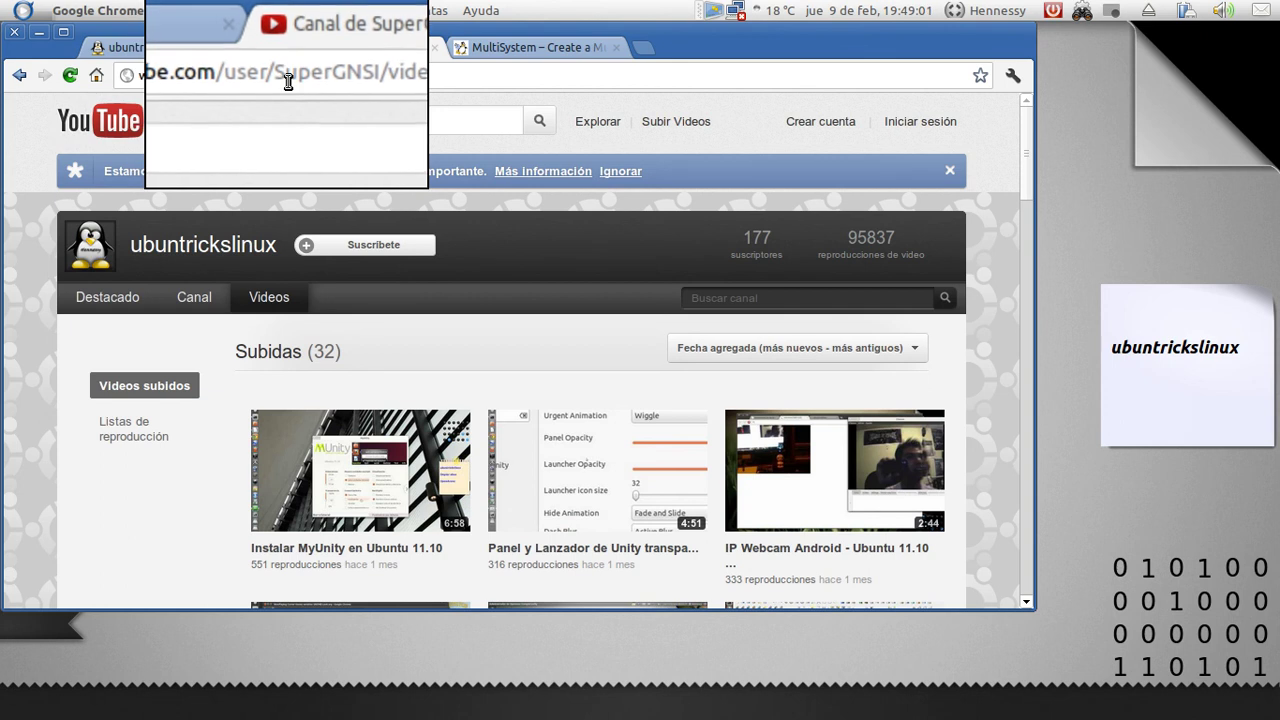
pyautogui.press('super+m')
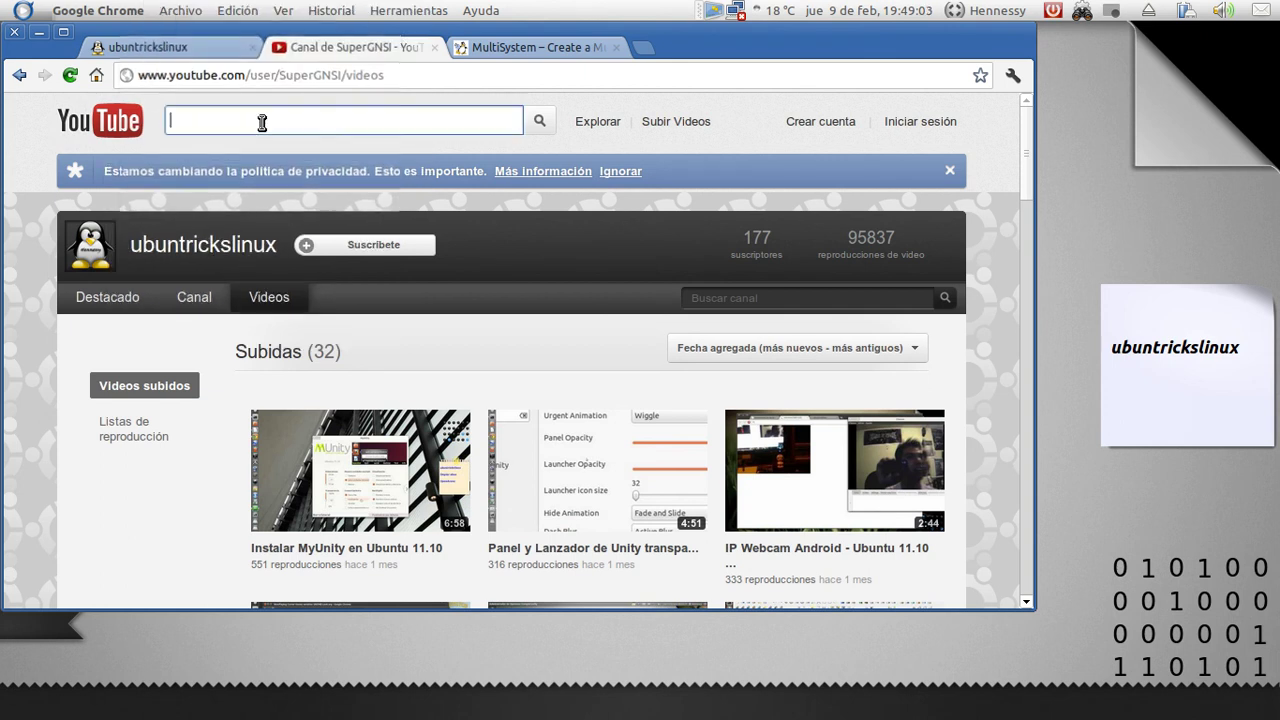
pyautogui.scroll(-5, 174, 251)
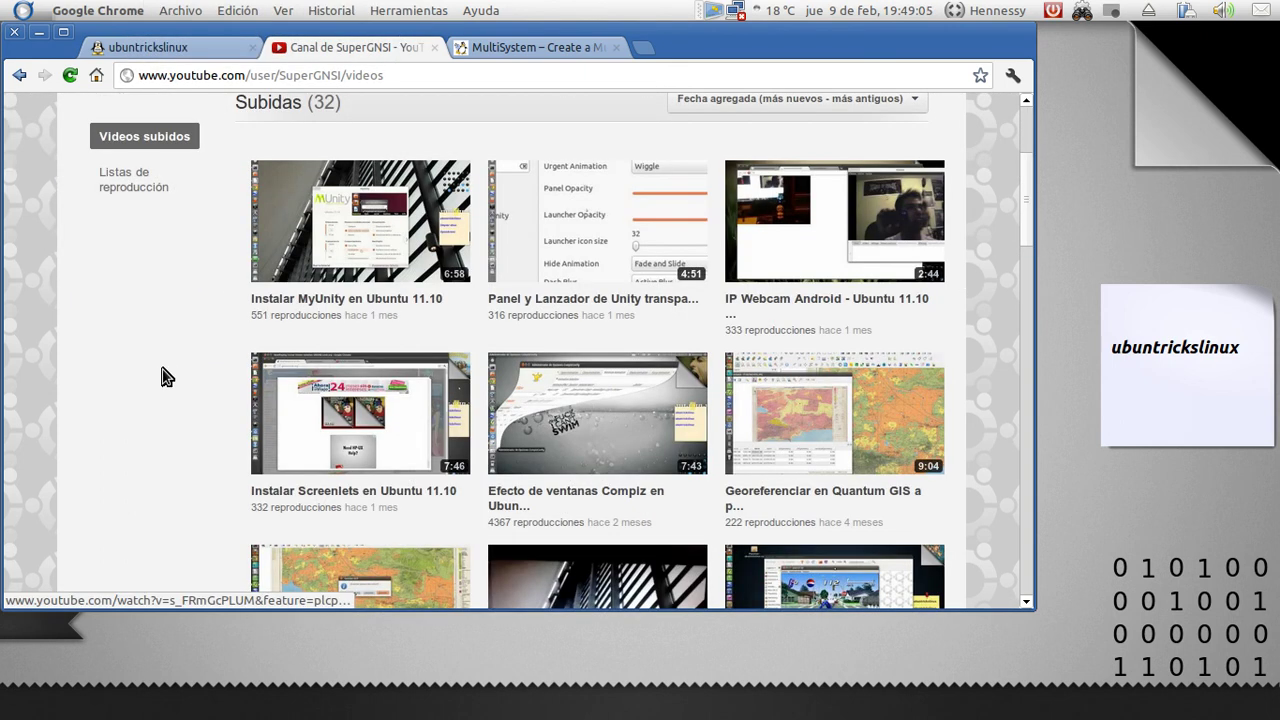
pyautogui.scroll(-15, 166, 378)
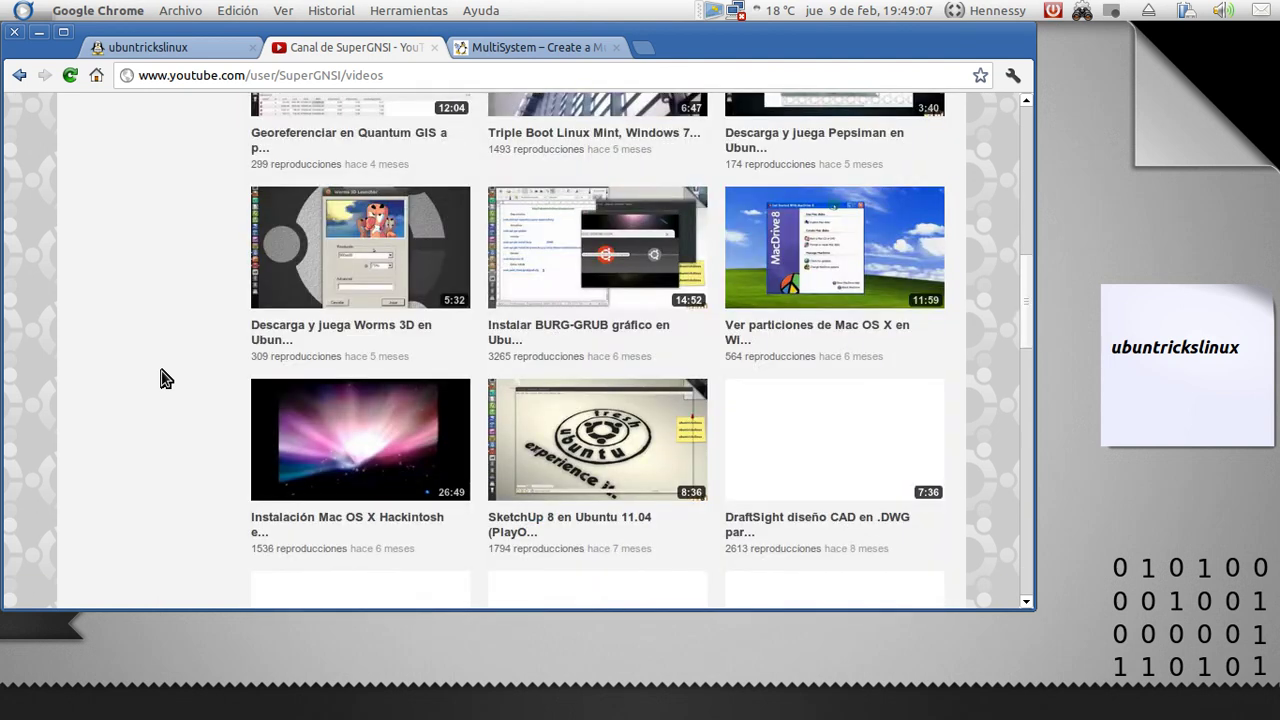
pyautogui.scroll(-5, 166, 378)
pyautogui.scroll(18, 166, 378)
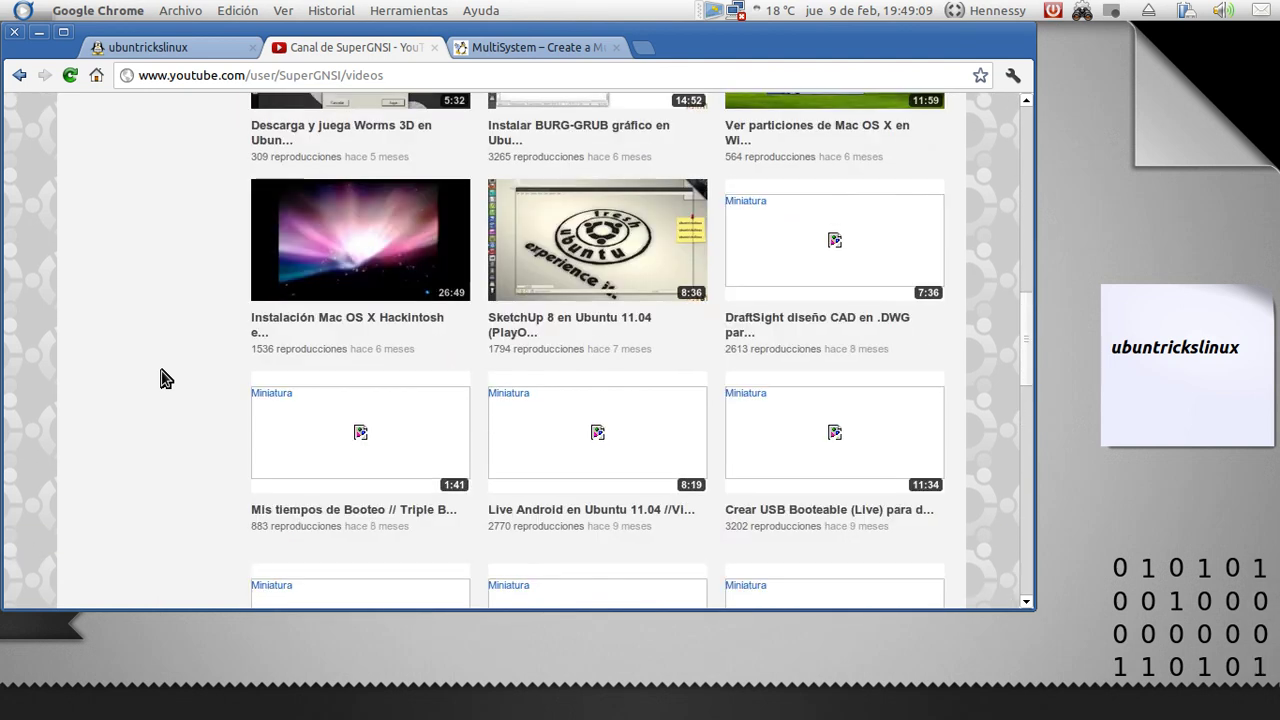
pyautogui.scroll(7, 166, 378)
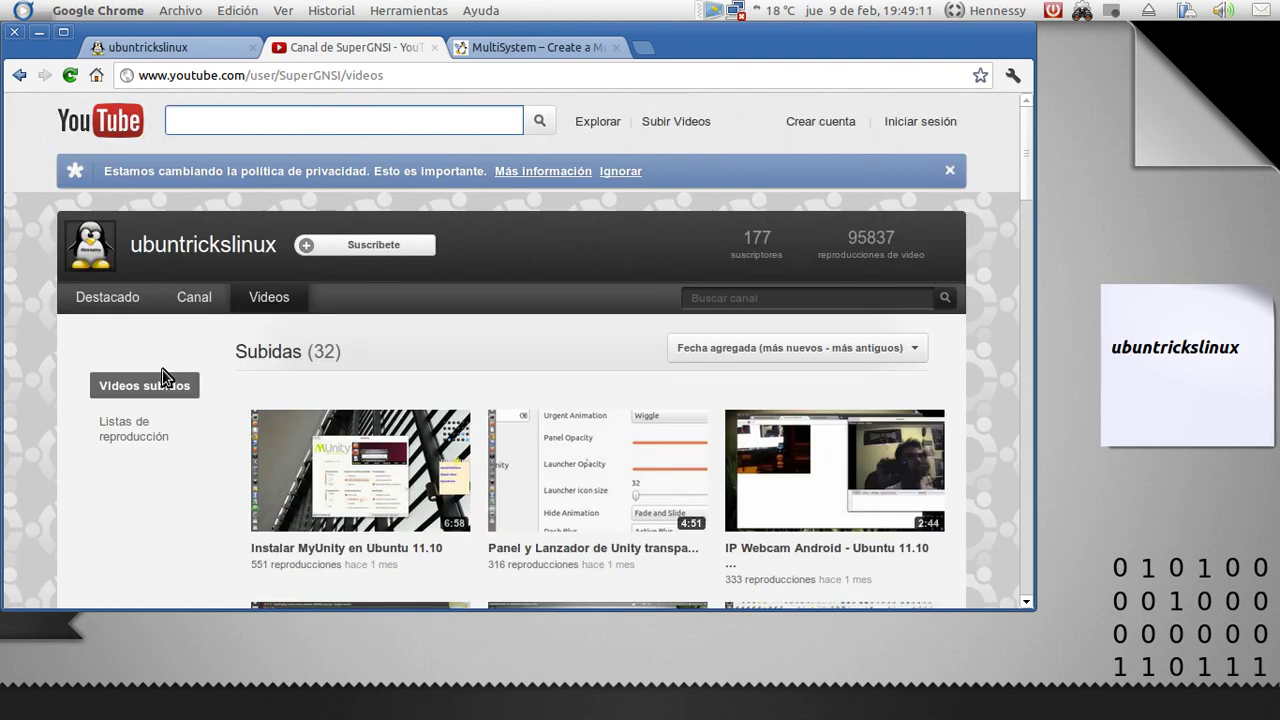
pyautogui.click(130, 47)
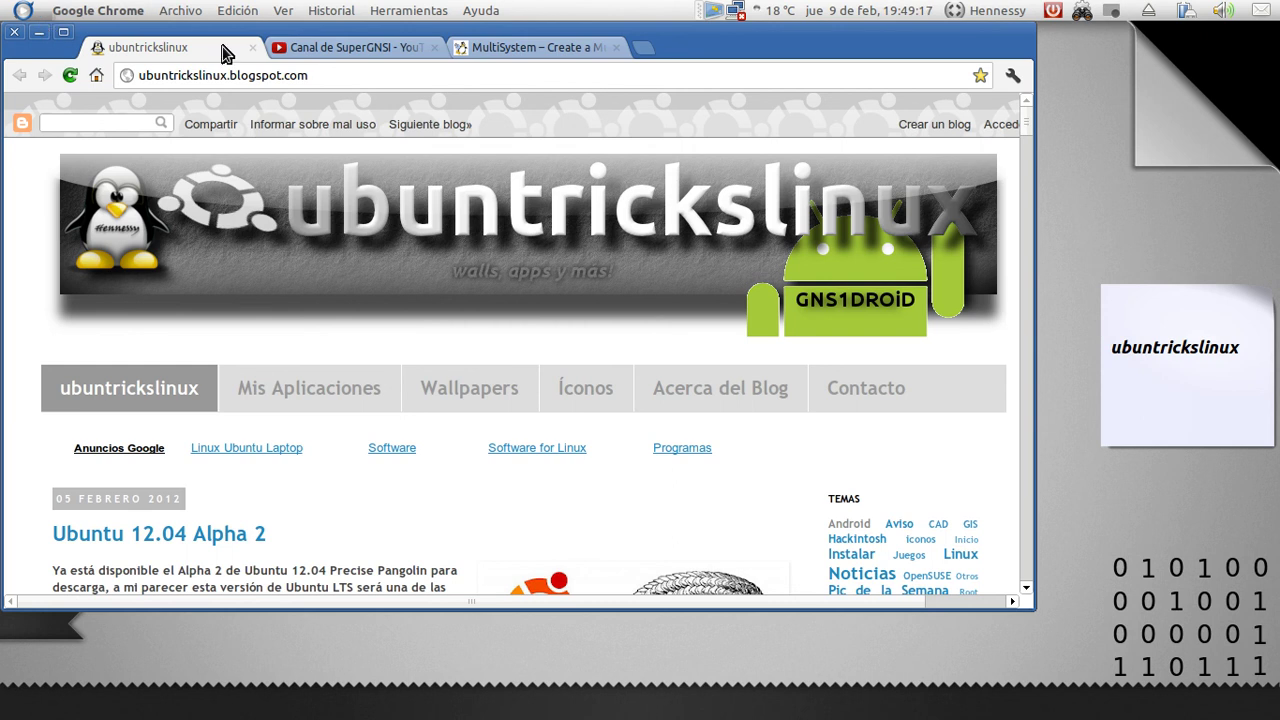
# Look over the pendrivelinux MultiSystem guide, then minimize Chrome
pyautogui.click(530, 47)
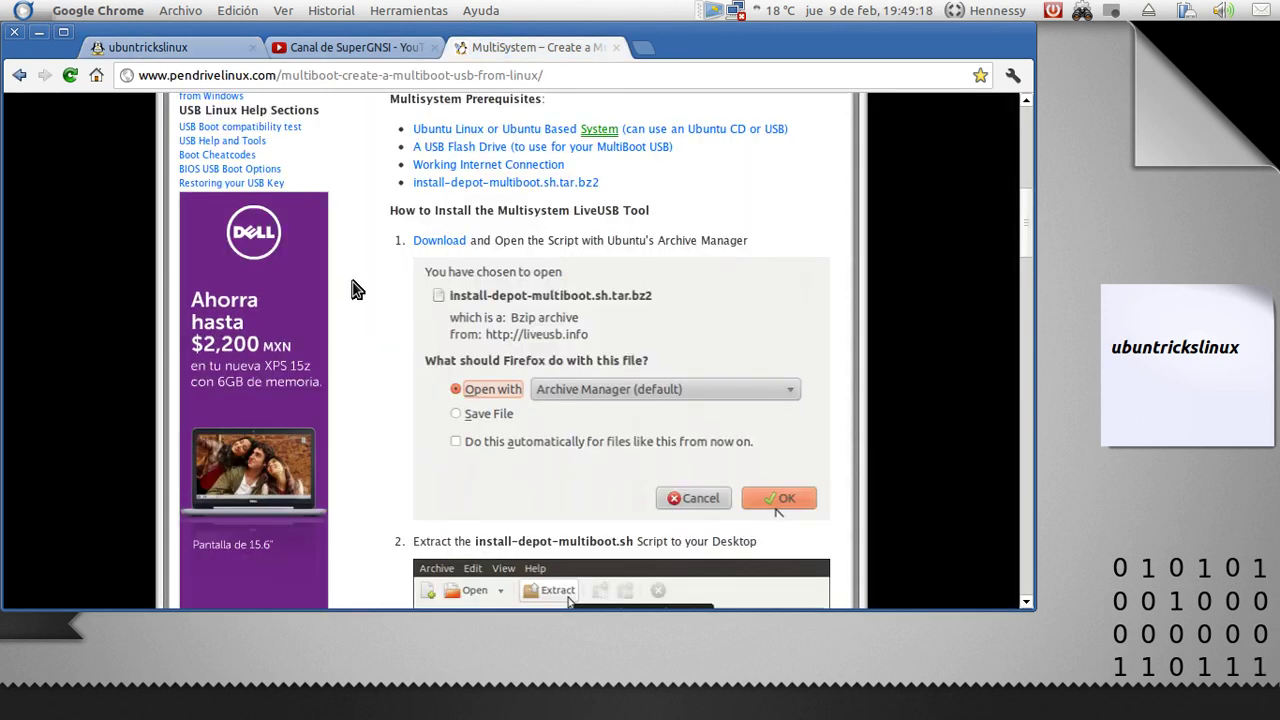
pyautogui.scroll(10, 352, 289)
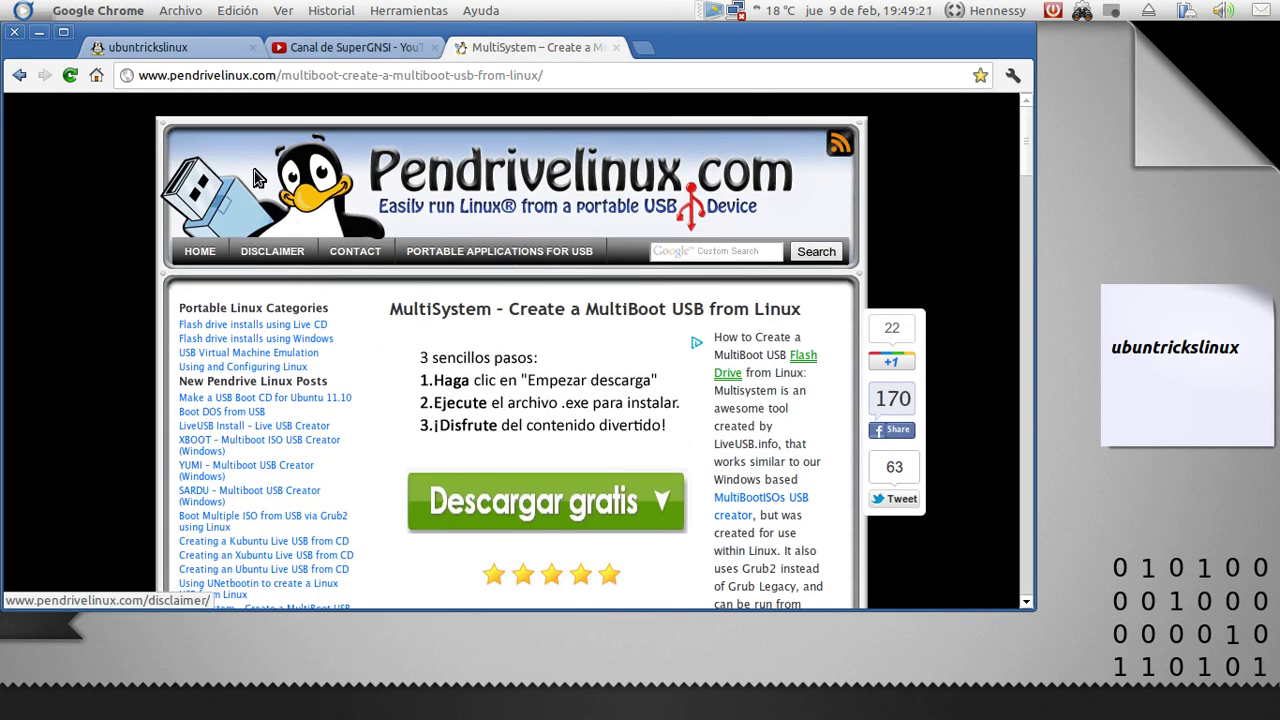
pyautogui.press('super+m')
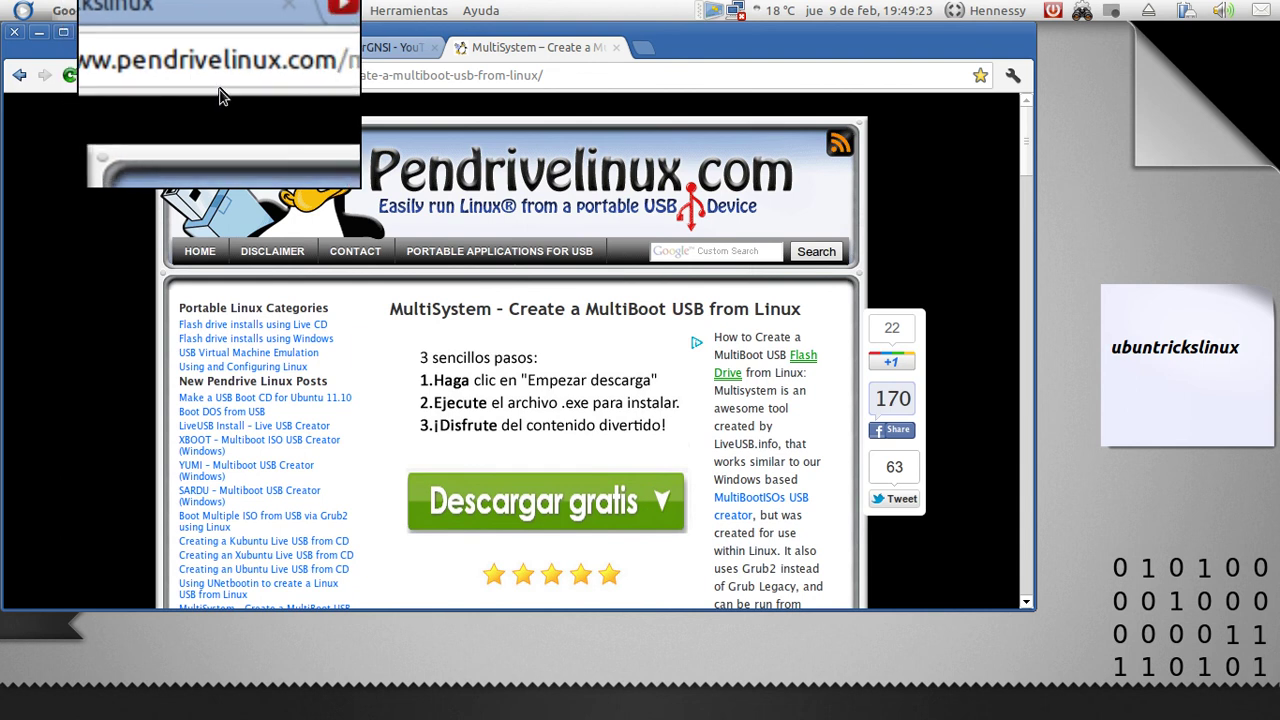
pyautogui.press('super+m')
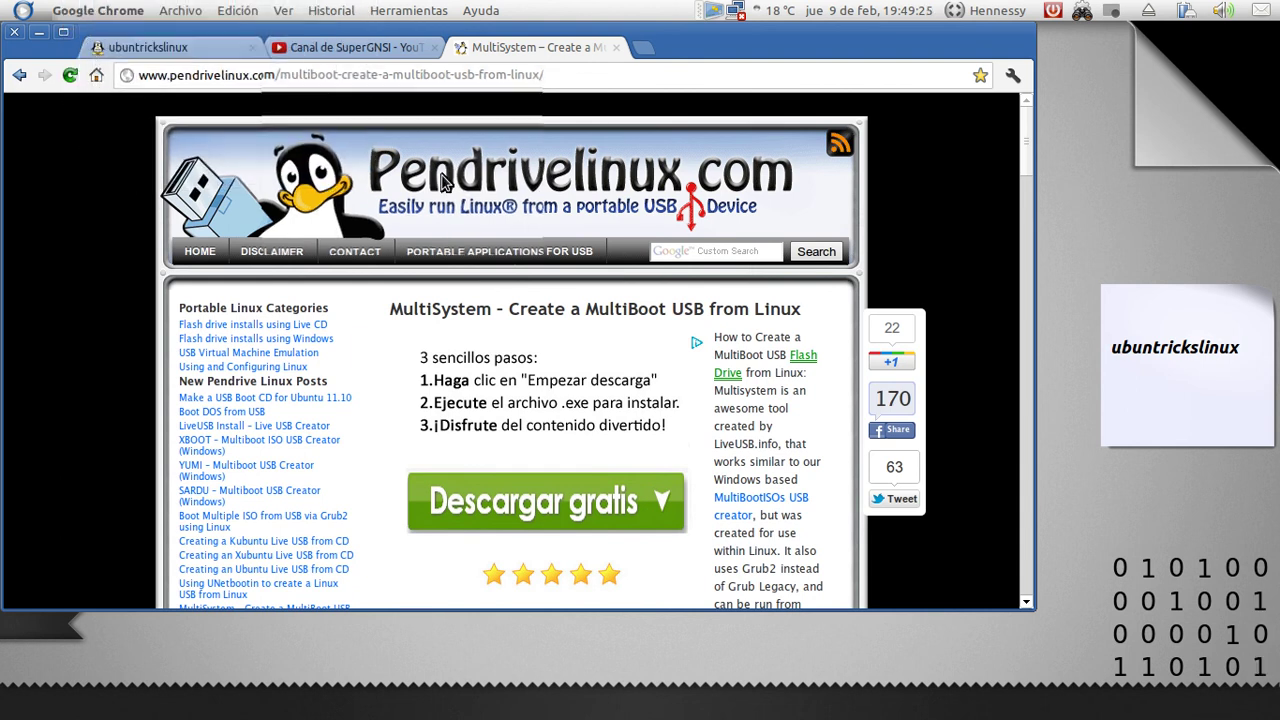
pyautogui.scroll(-10, 476, 400)
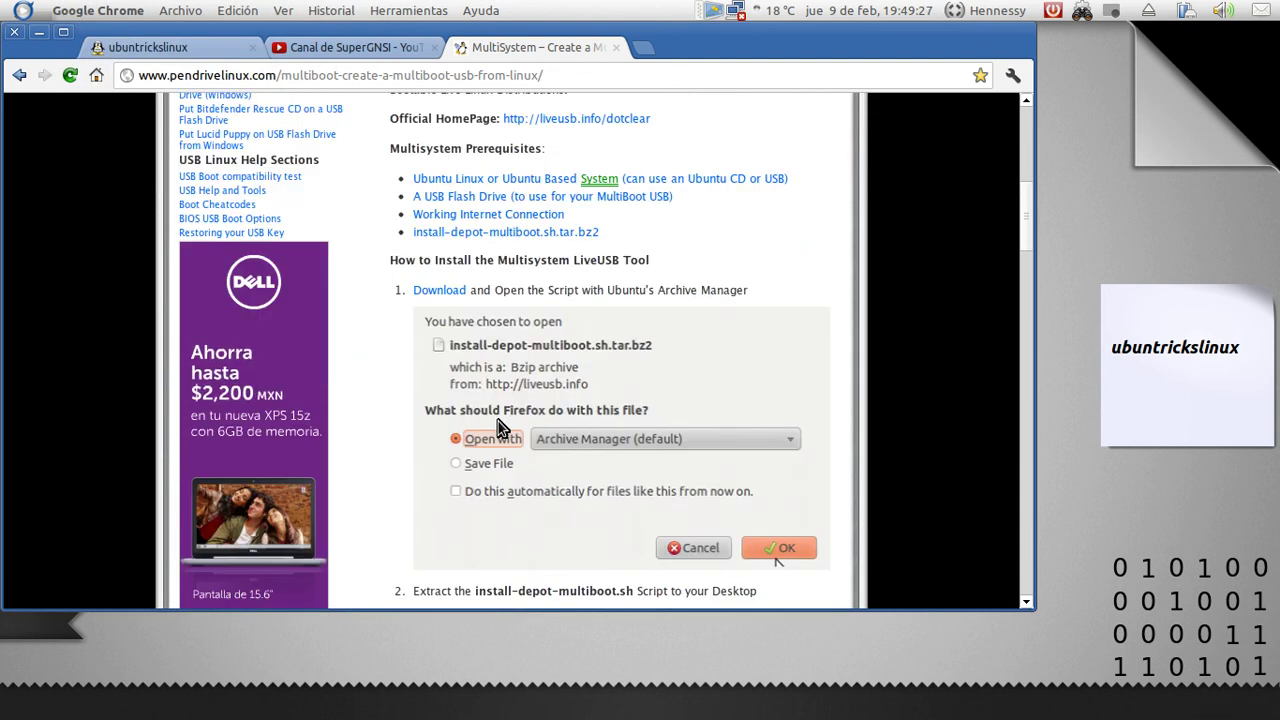
pyautogui.scroll(5, 530, 413)
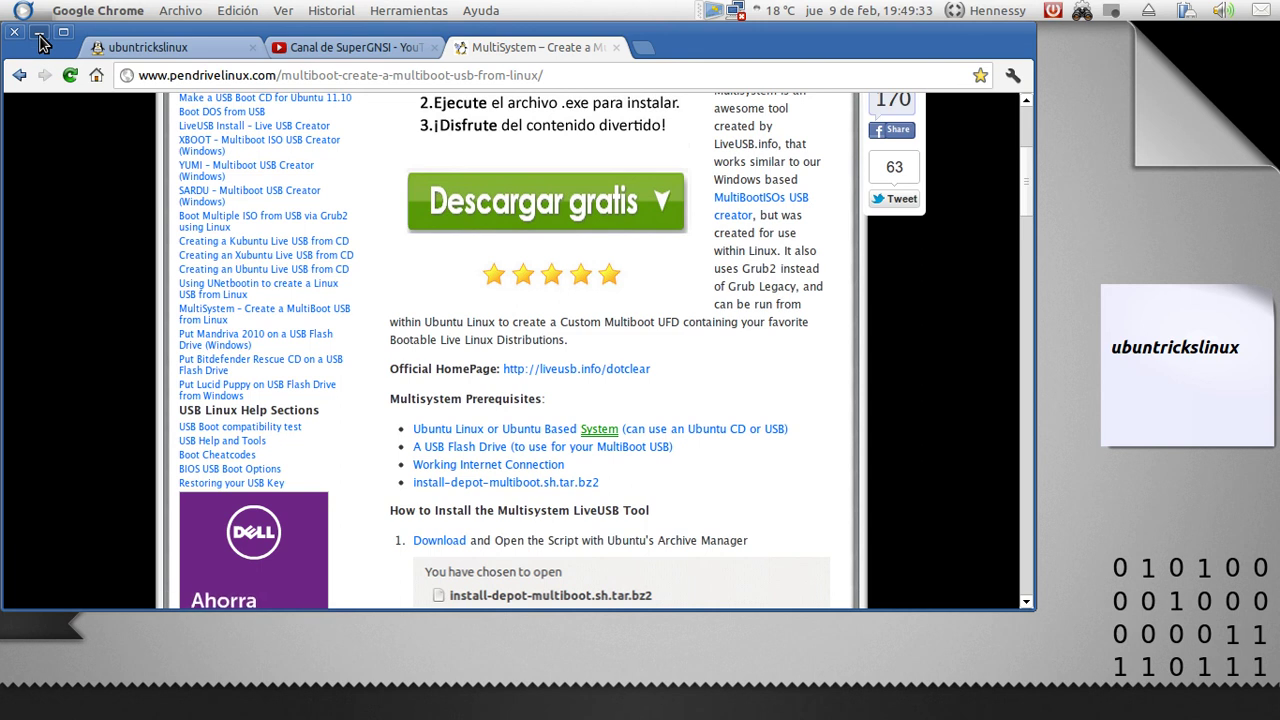
pyautogui.click(102, 49)
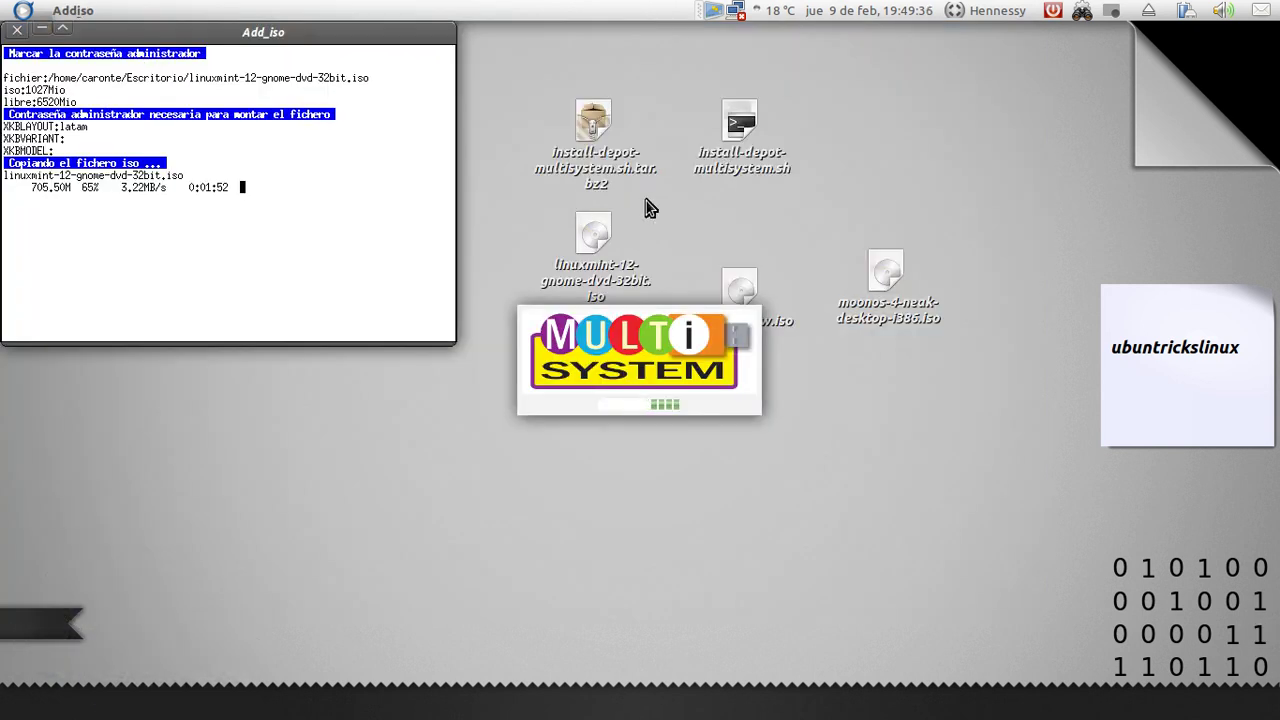
# Reopen Chrome, follow a link on the ubuntrickslinux blog, and return to its home page
pyautogui.click(789, 210)
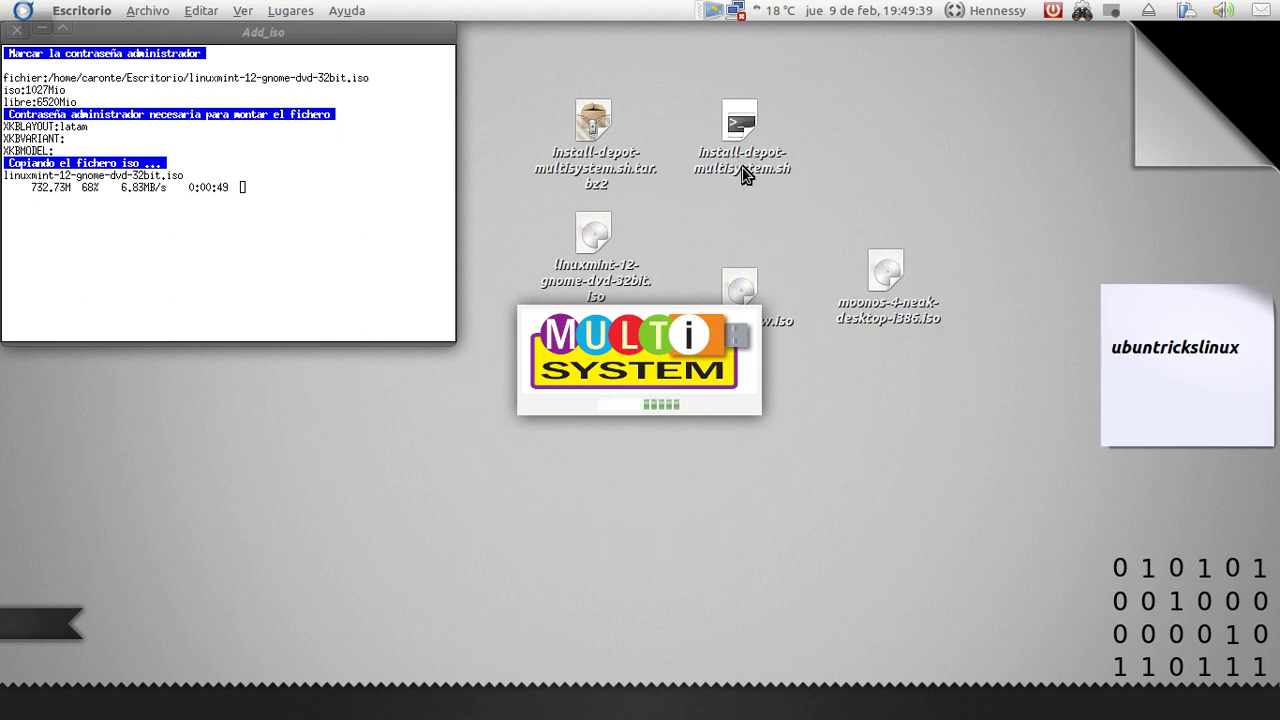
pyautogui.click(741, 163)
pyautogui.click(841, 141)
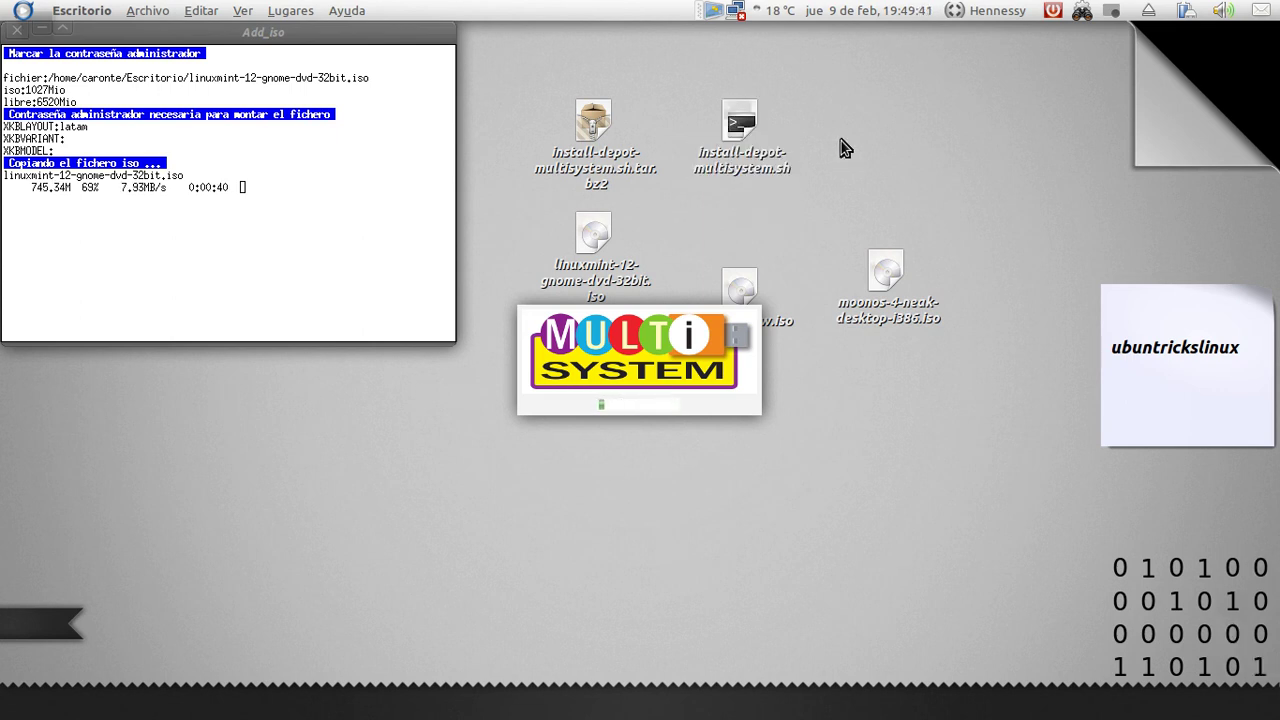
pyautogui.moveTo(465, 692)
pyautogui.click(83, 700)
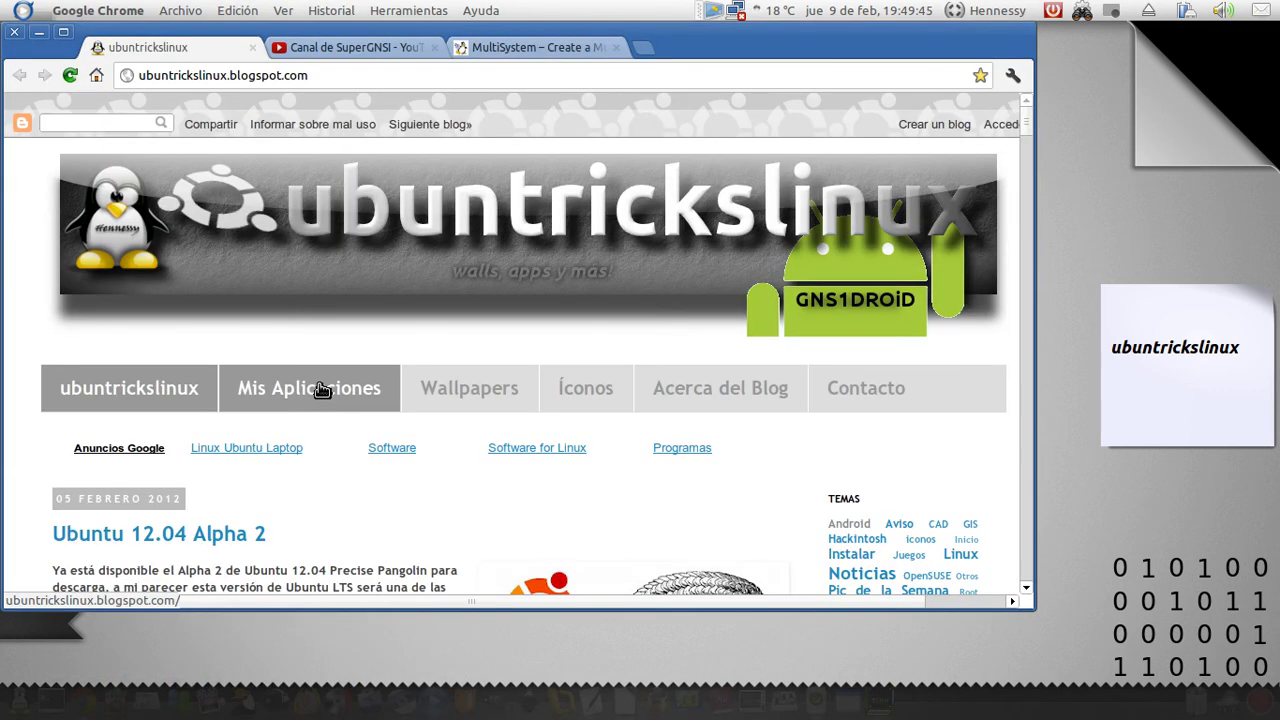
pyautogui.click(322, 390)
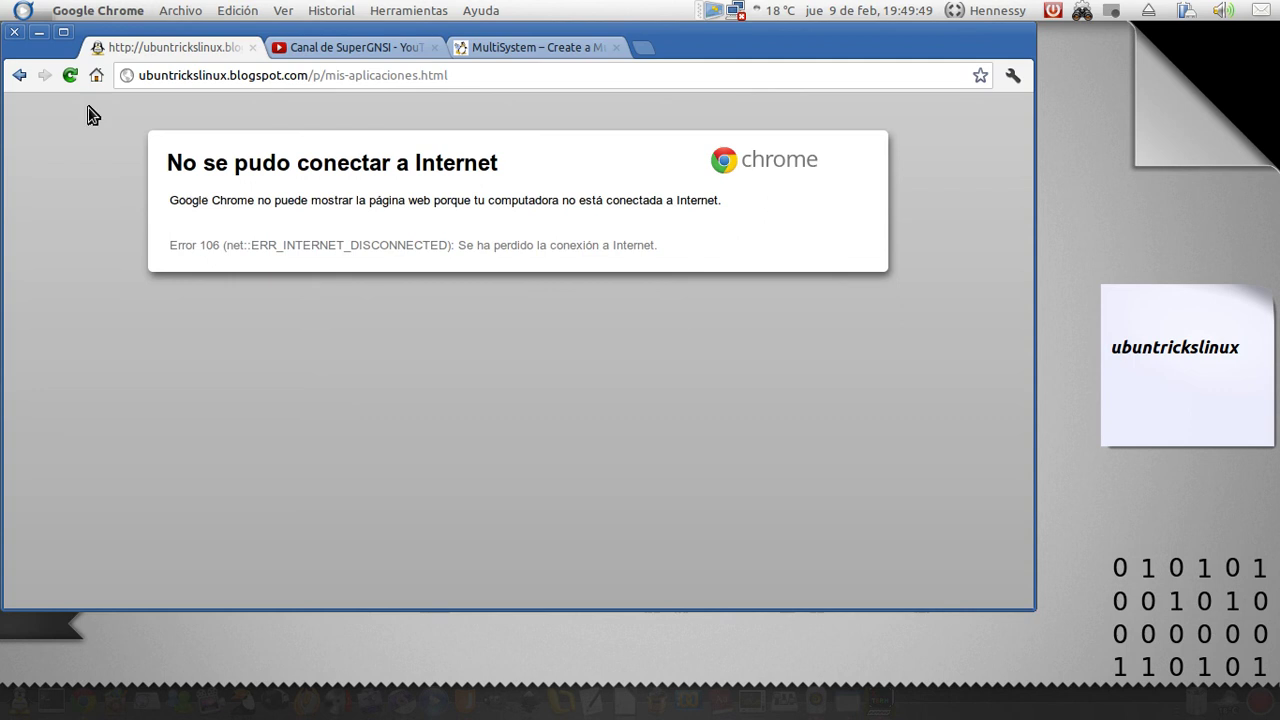
pyautogui.click(20, 75)
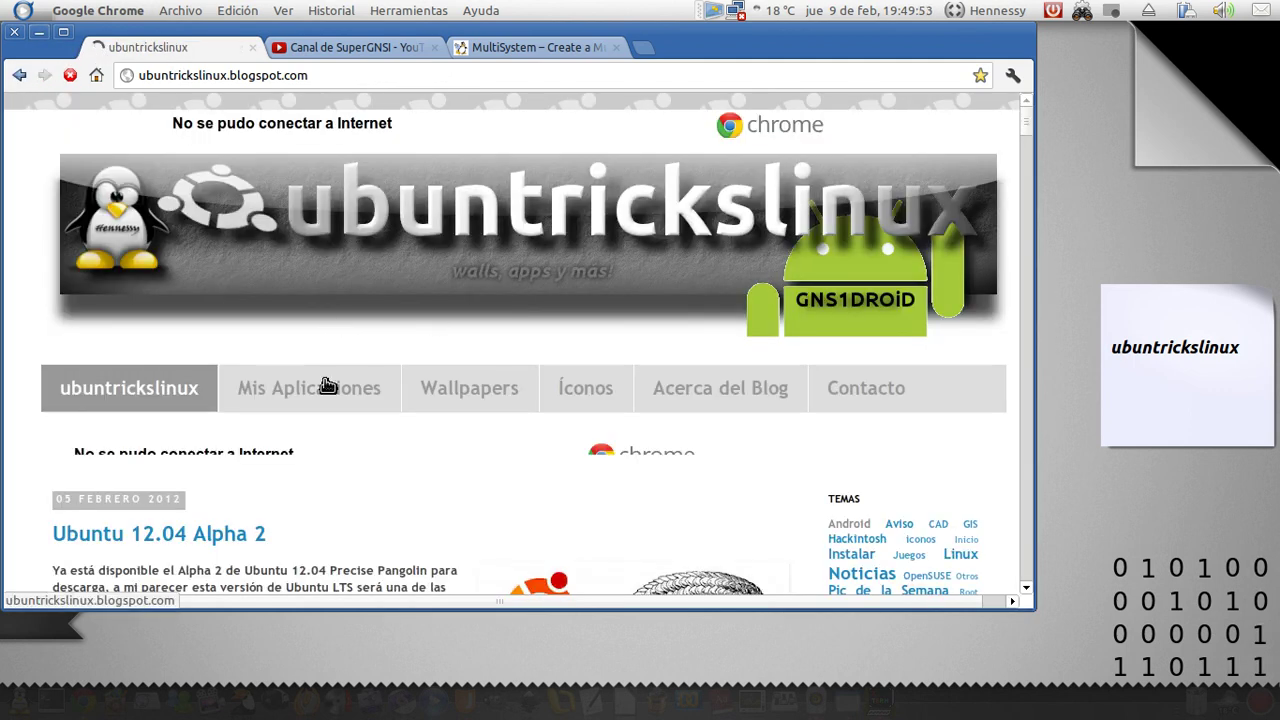
# Close Chrome, check the Linux Mint copy progress, and line up the ISO icons above the splash
pyautogui.hotkey('alt', 'F4')
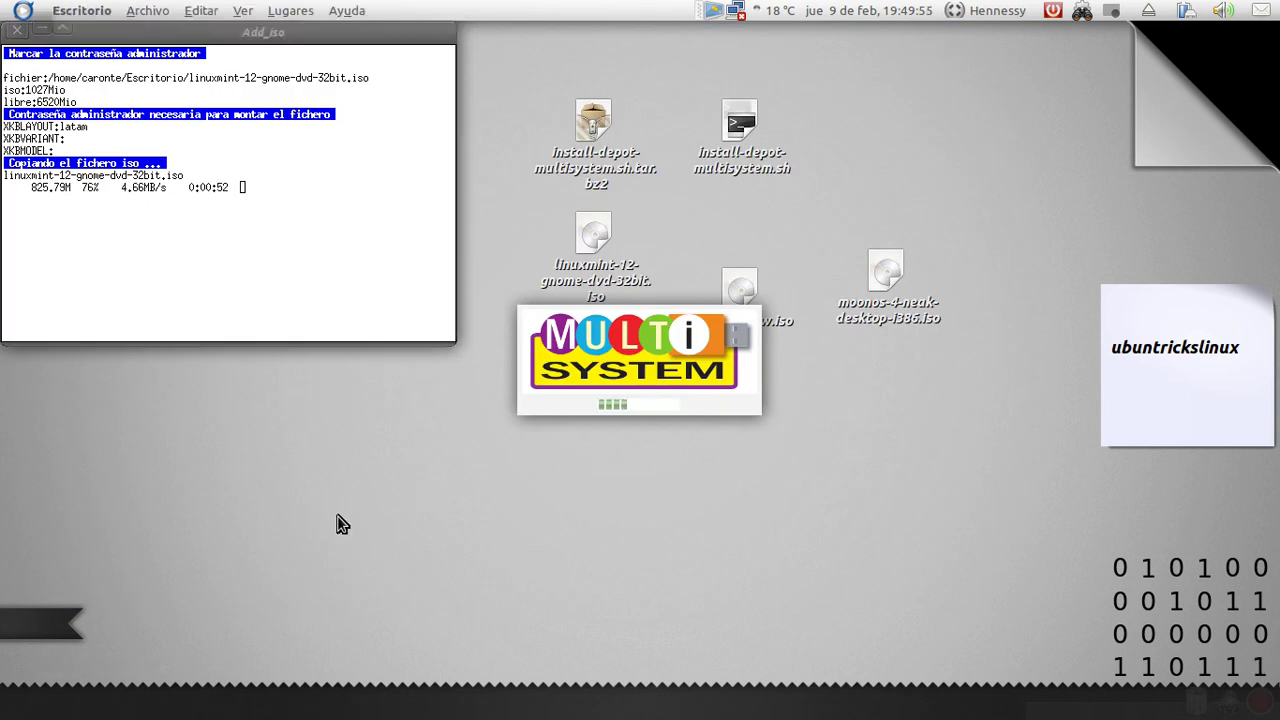
pyautogui.press('super+m')
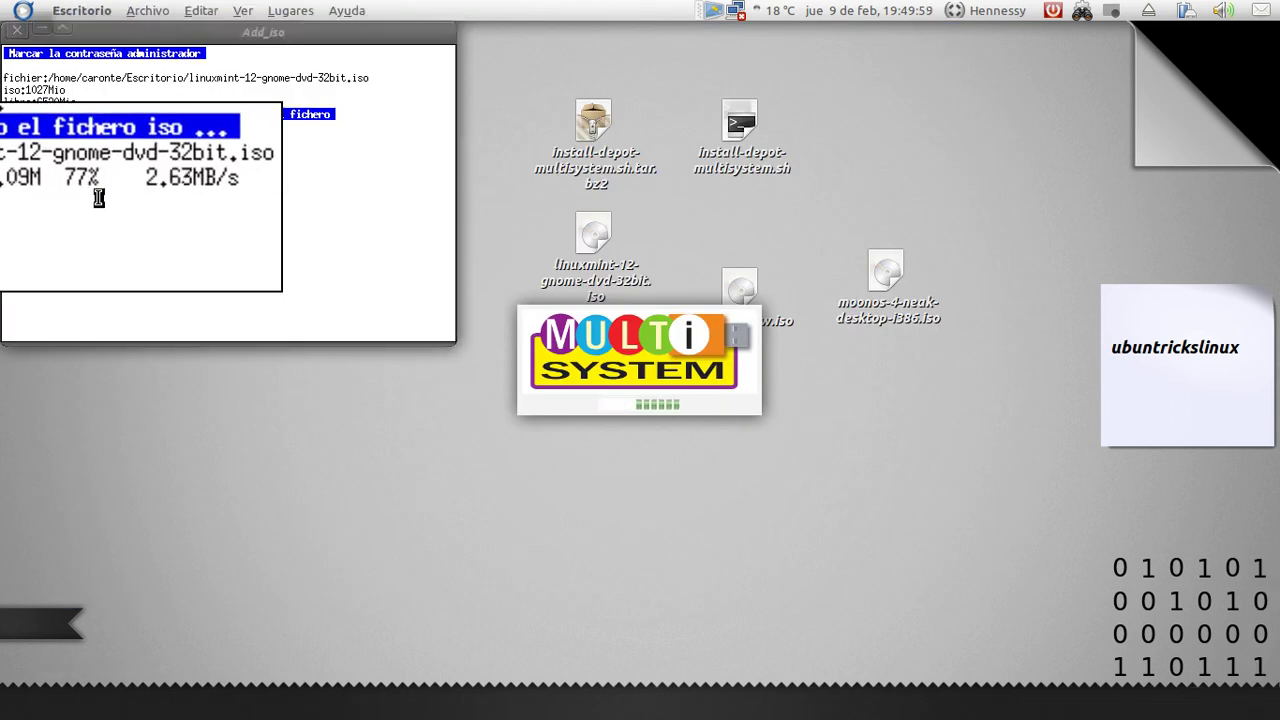
pyautogui.press('super+m')
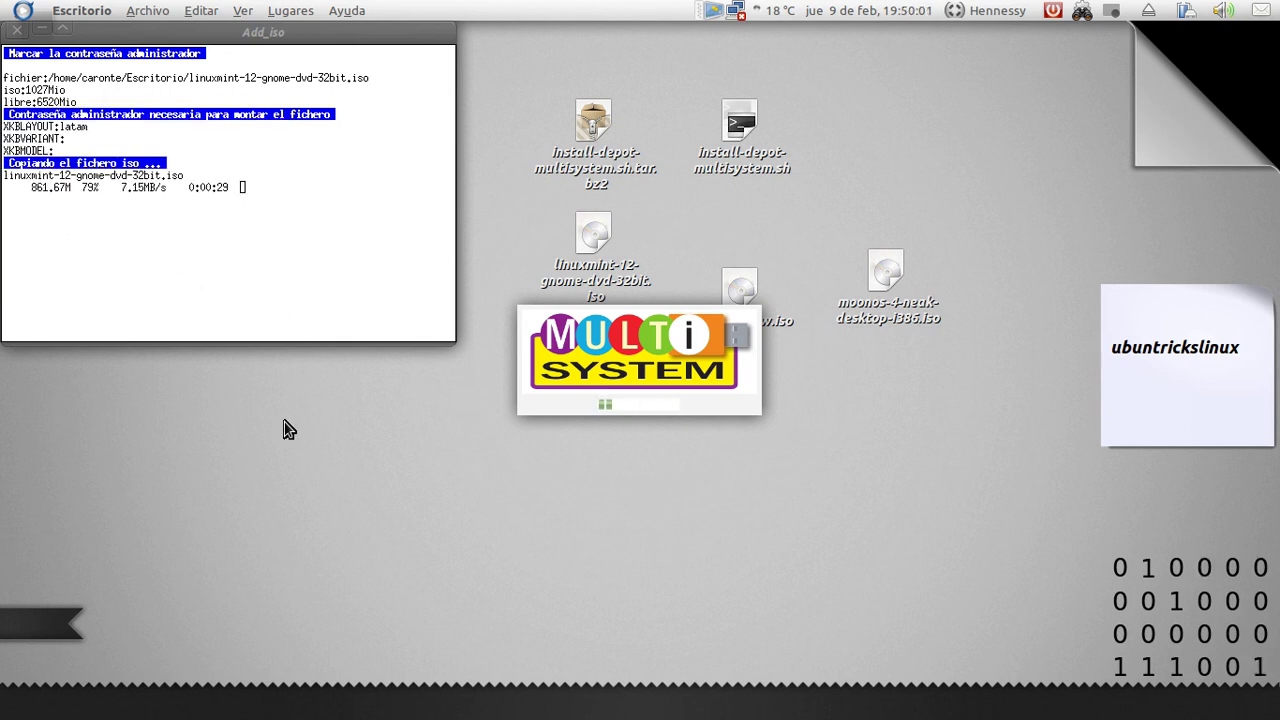
pyautogui.moveTo(778, 320); pyautogui.dragTo(886, 212)
pyautogui.click(915, 545)
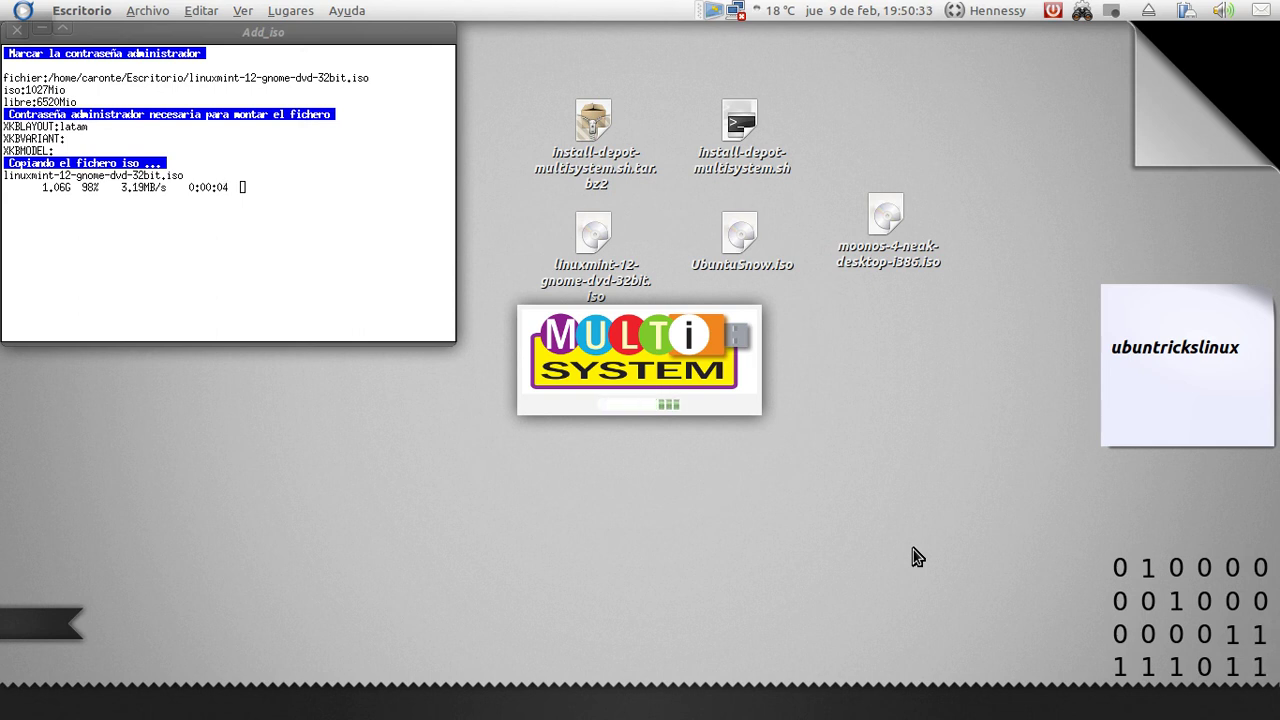
pyautogui.moveTo(952, 243); pyautogui.dragTo(556, 375)
# Launch MultiSystem's Qemu test to boot the USB drive holding MoonOS and Linux Mint
pyautogui.click(700, 590)
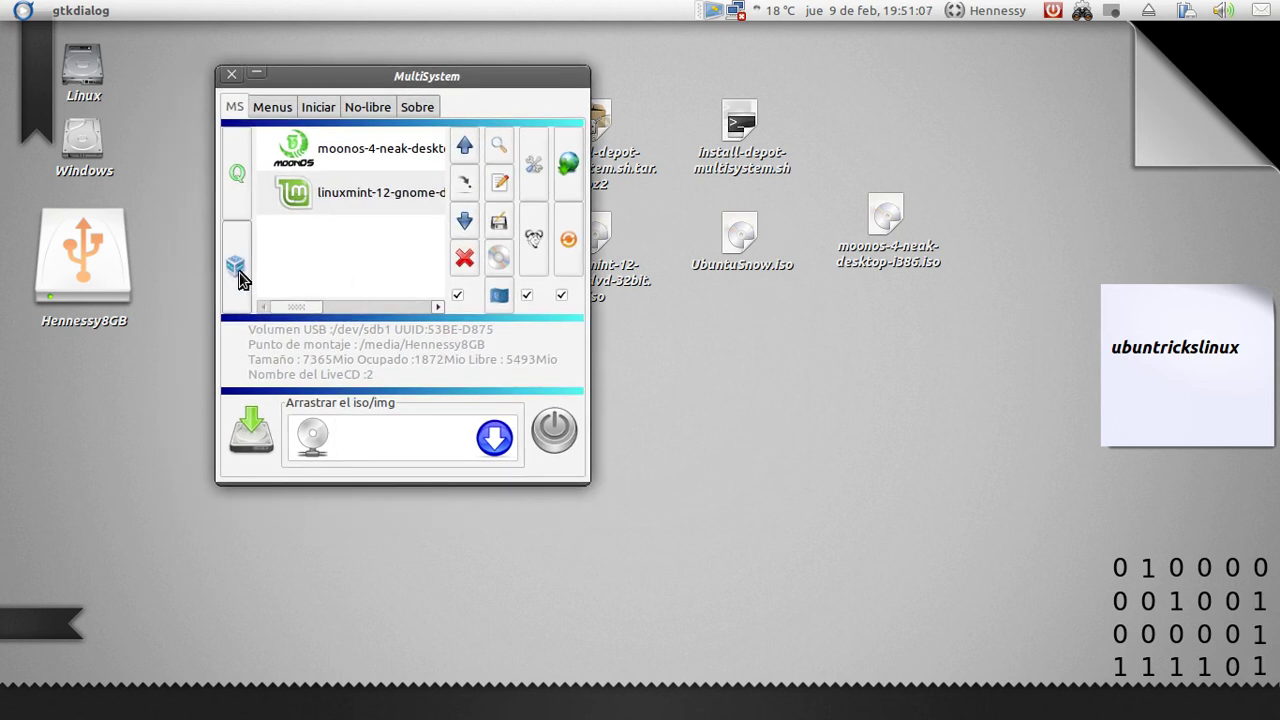
pyautogui.click(242, 192)
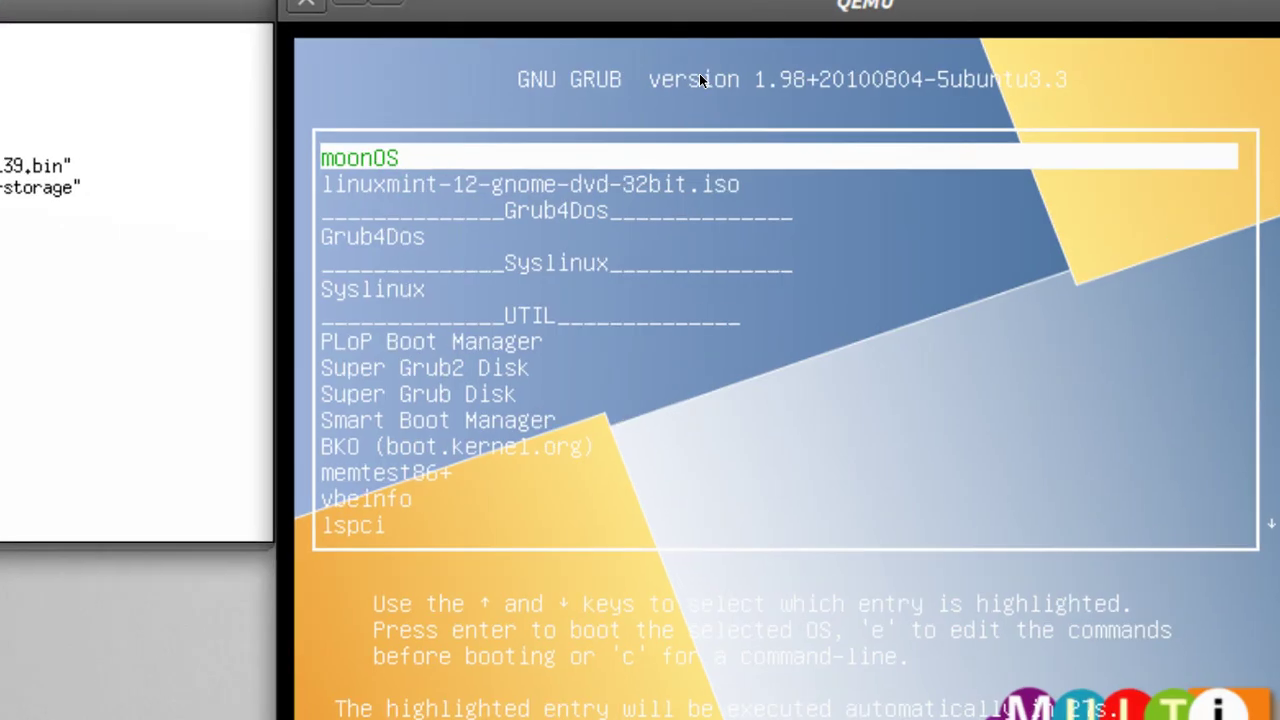
# Toggle the GRUB menu between moonOS and linuxmint-12, then boot linuxmint-12-gnome-dvd-32bit.iso
pyautogui.press('Down')
pyautogui.press('Down')
pyautogui.press('Up')
pyautogui.press('Up')
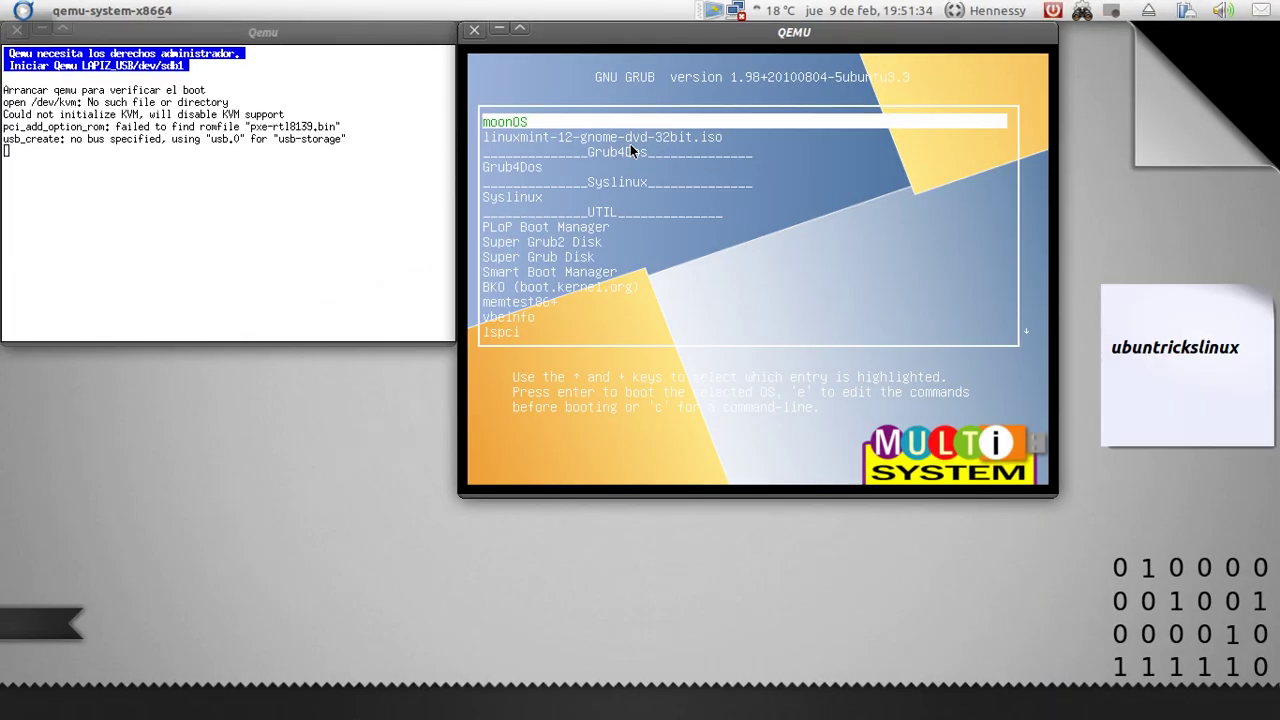
pyautogui.press('Down')
pyautogui.press('Up')
pyautogui.press('Down')
pyautogui.press('Up')
pyautogui.press('Down')
pyautogui.press('Up')
pyautogui.press('Down')
pyautogui.press('Up')
pyautogui.press('Down')
pyautogui.press('Up')
pyautogui.press('Down')
pyautogui.press('Up')
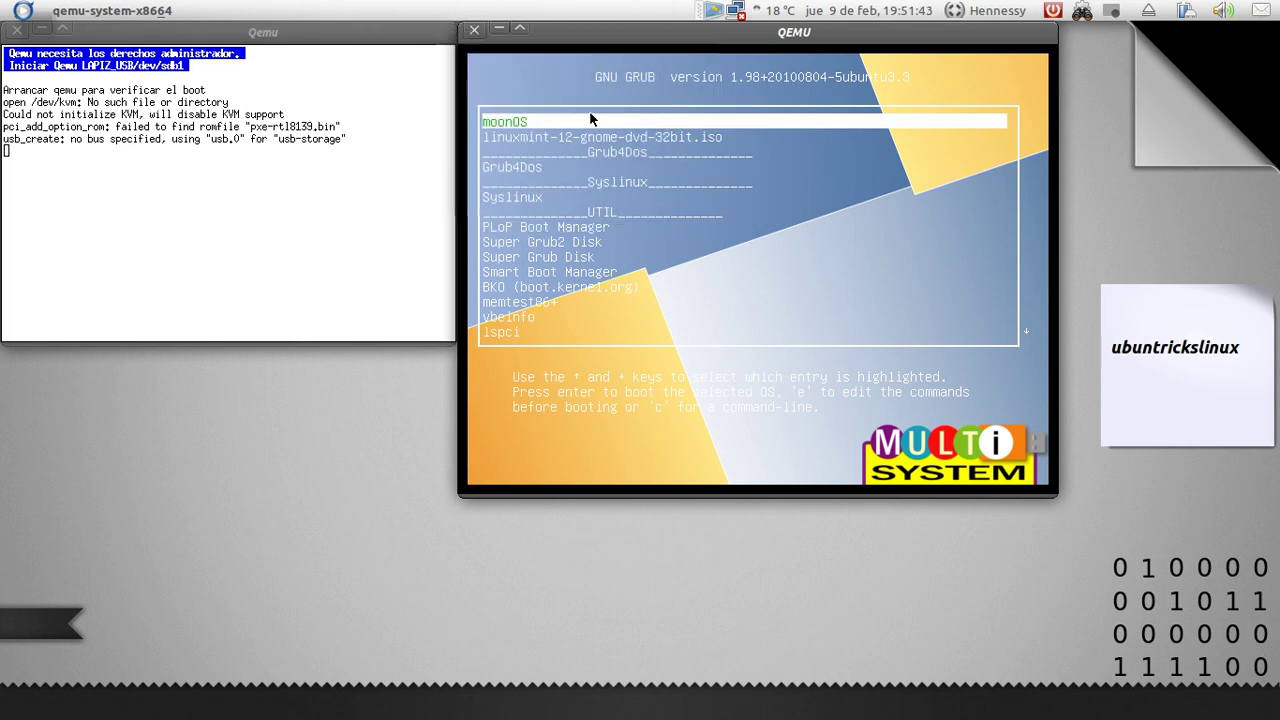
pyautogui.press('Down')
pyautogui.press('Up')
pyautogui.press('Down')
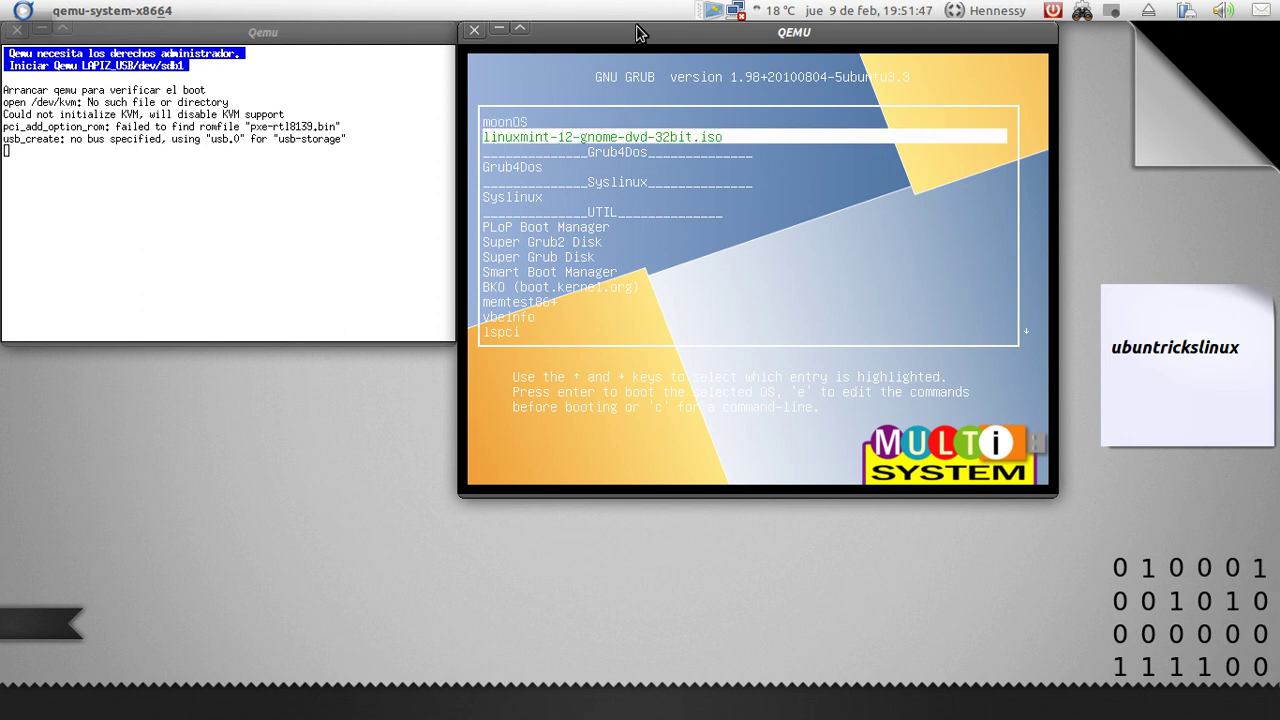
pyautogui.press('Return')
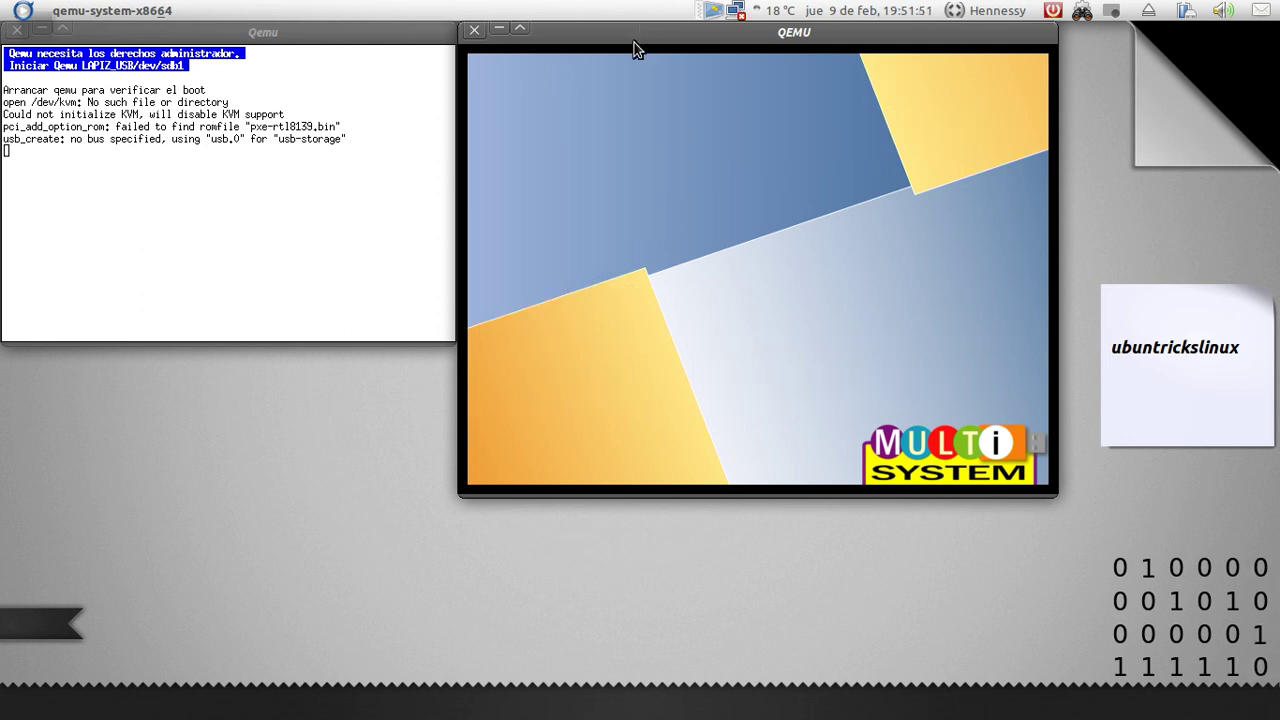
# Close QEMU, quit MultiSystem, and safely eject the Hennessy8GB USB drive from the panel
pyautogui.click(474, 35)
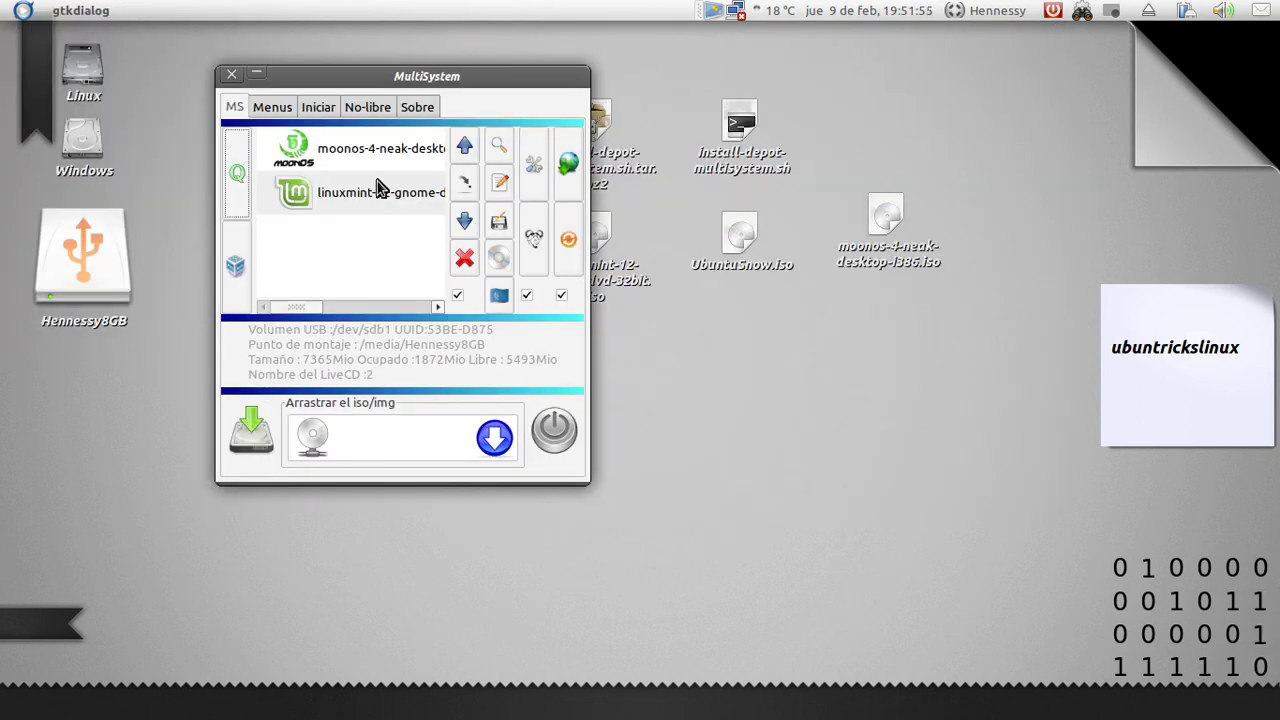
pyautogui.click(543, 432)
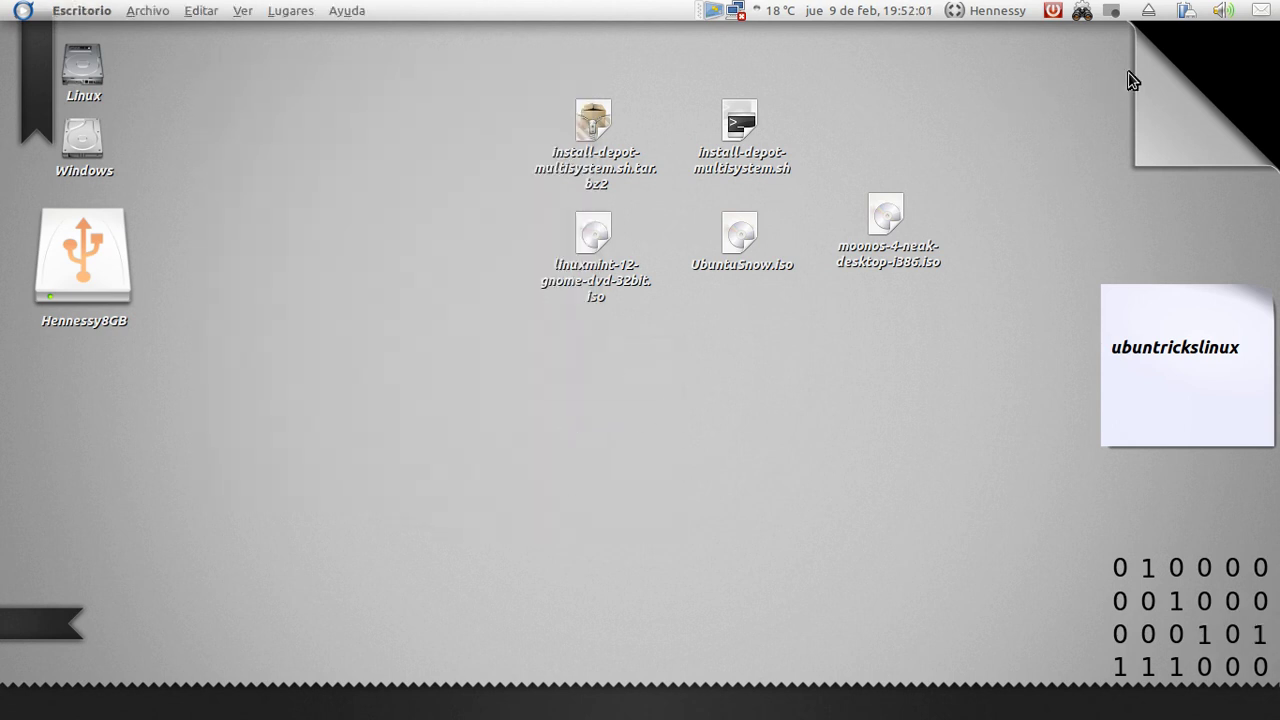
pyautogui.click(1149, 14)
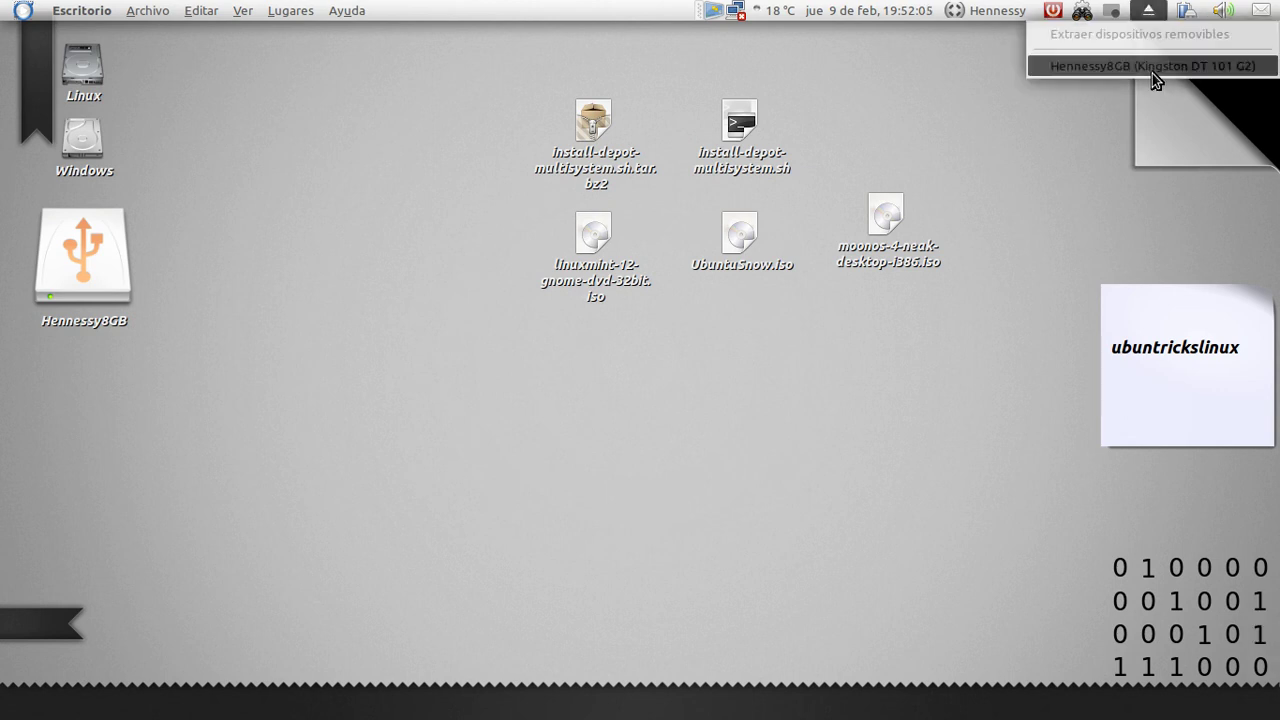
pyautogui.click(1152, 68)
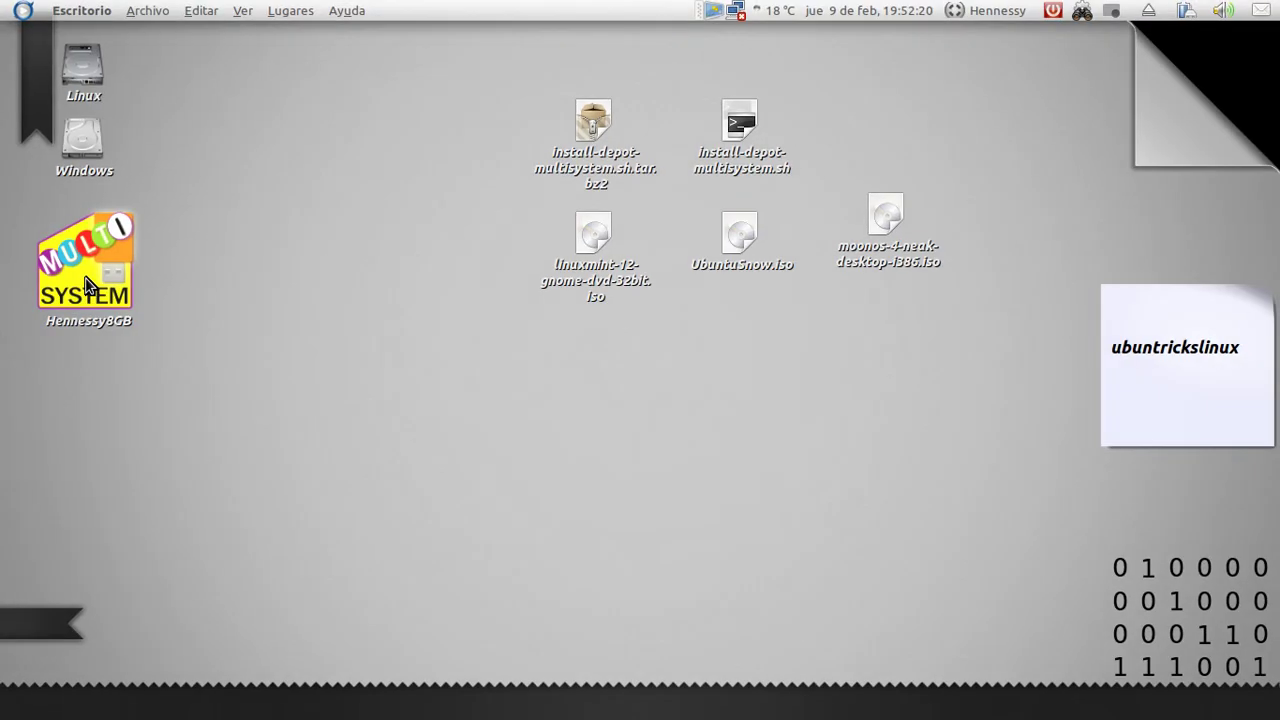
pyautogui.click(86, 285)
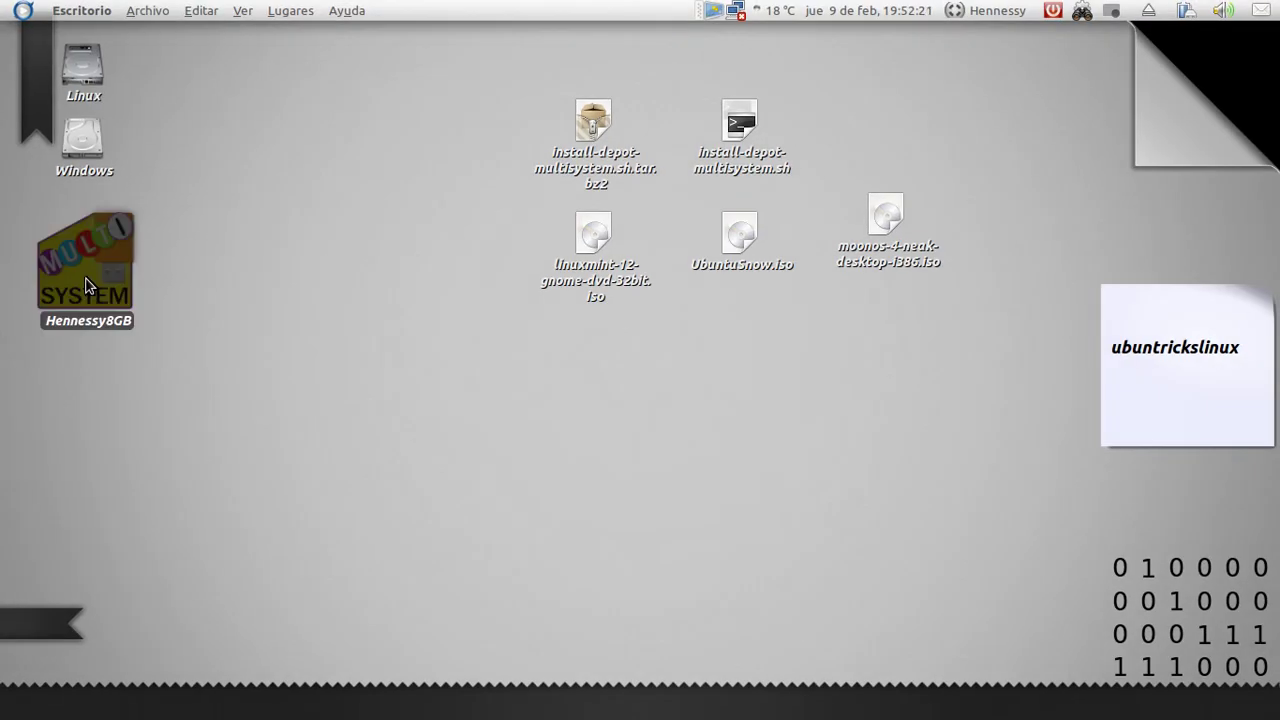
pyautogui.doubleClick(86, 285)
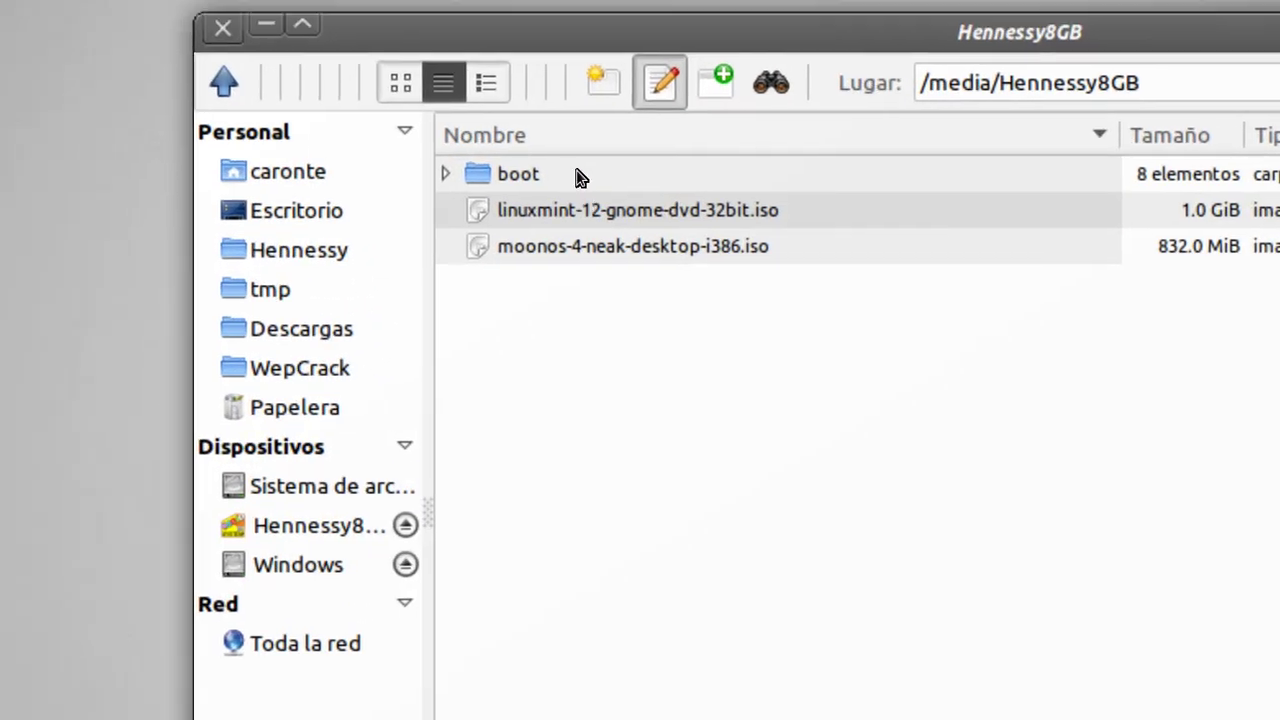
pyautogui.click(578, 173)
pyautogui.doubleClick(578, 175)
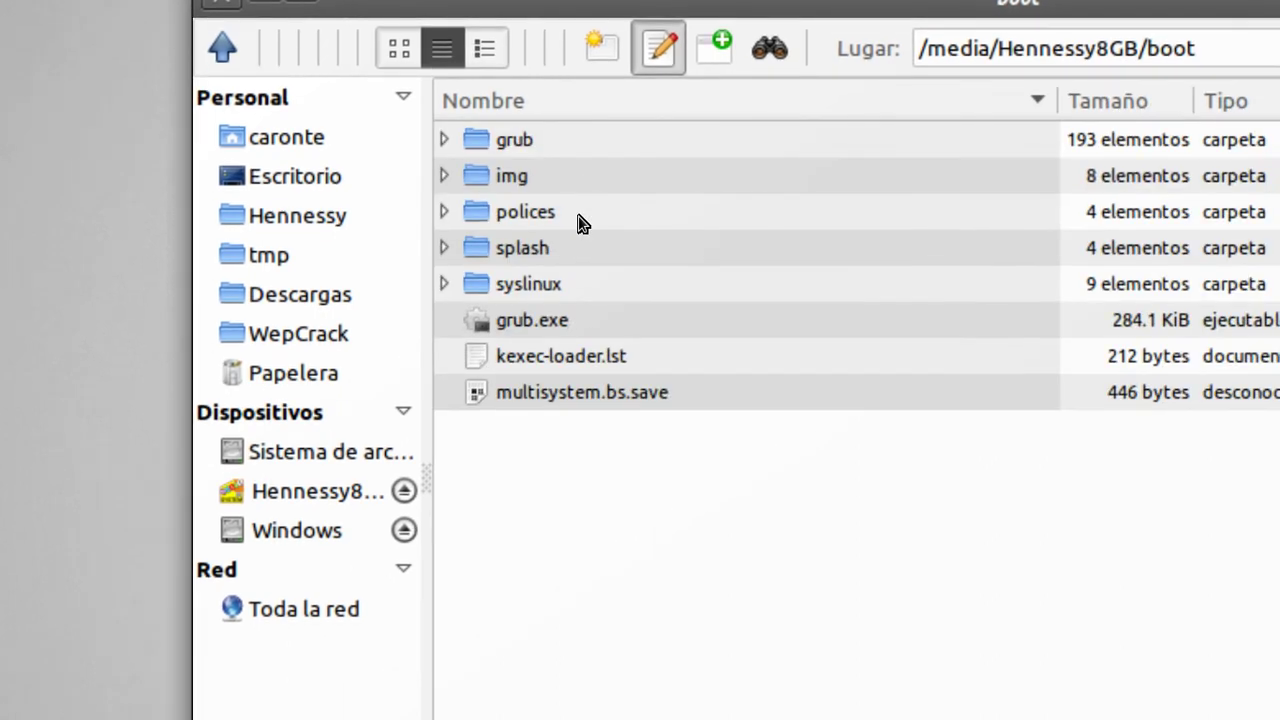
pyautogui.press('BackSpace')
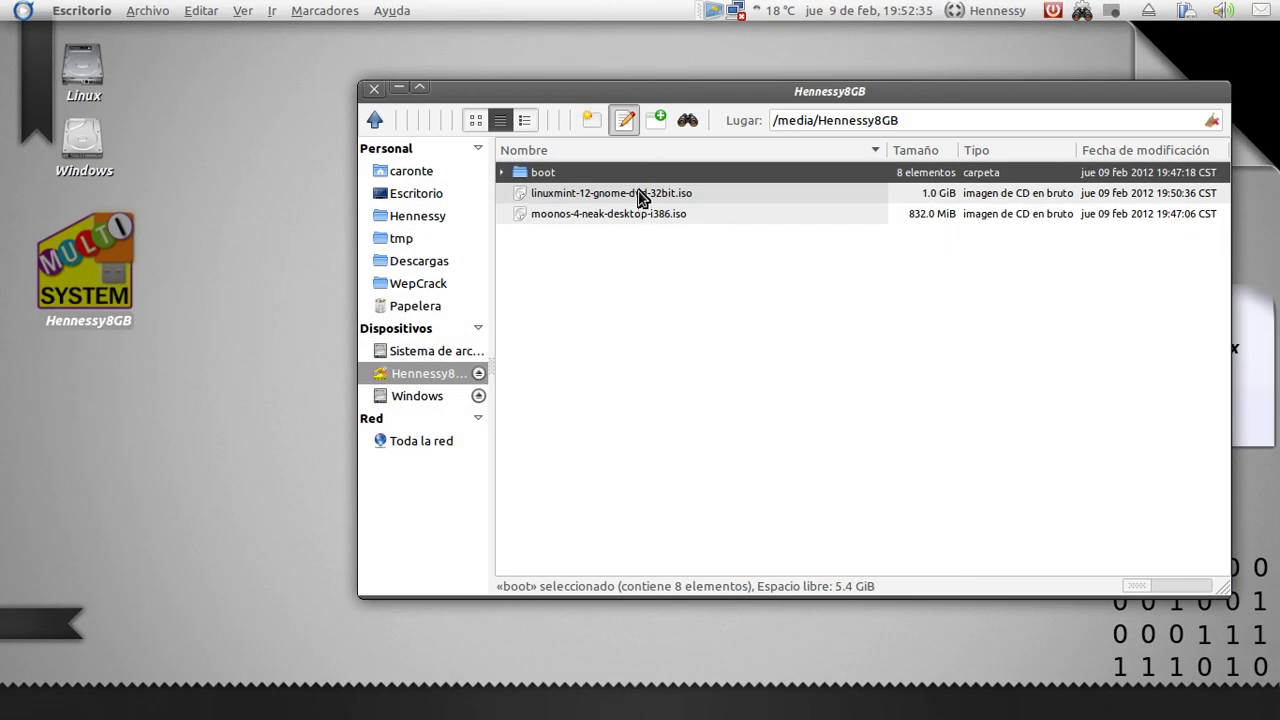
pyautogui.click(640, 196)
pyautogui.press('super+m')
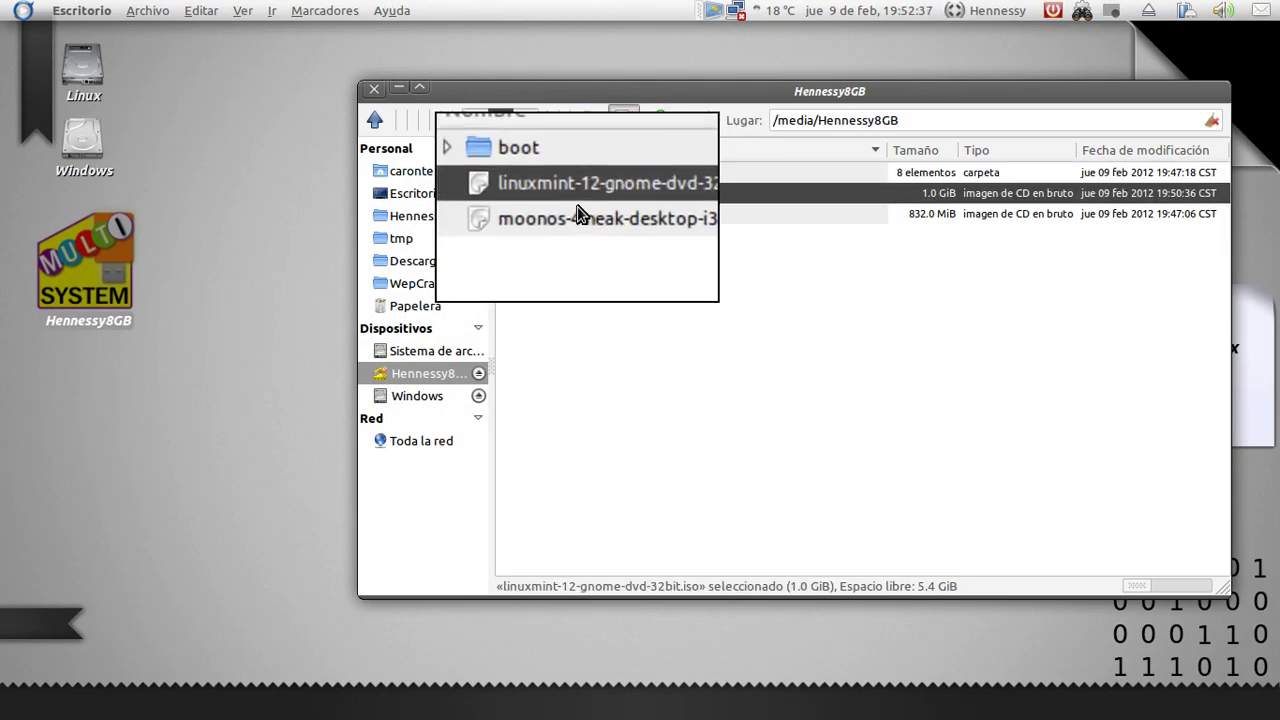
pyautogui.press('super+m')
pyautogui.click(728, 330)
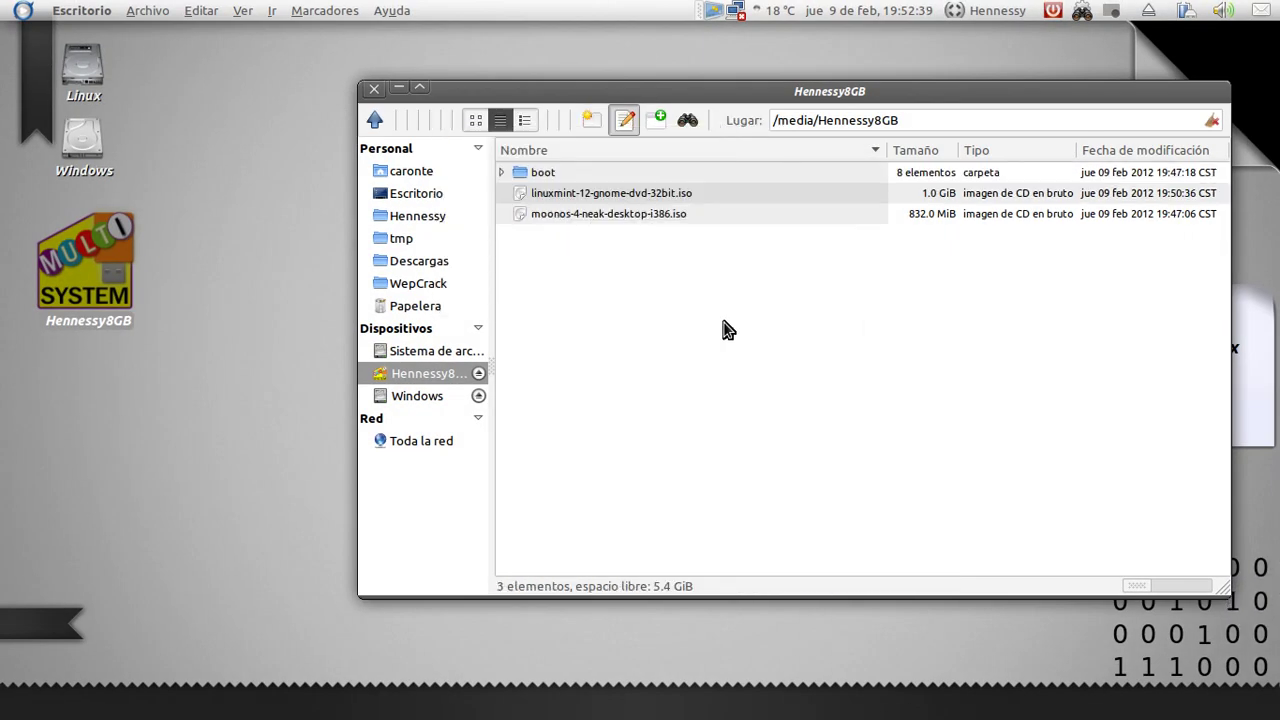
pyautogui.click(374, 88)
pyautogui.moveTo(340, 703)
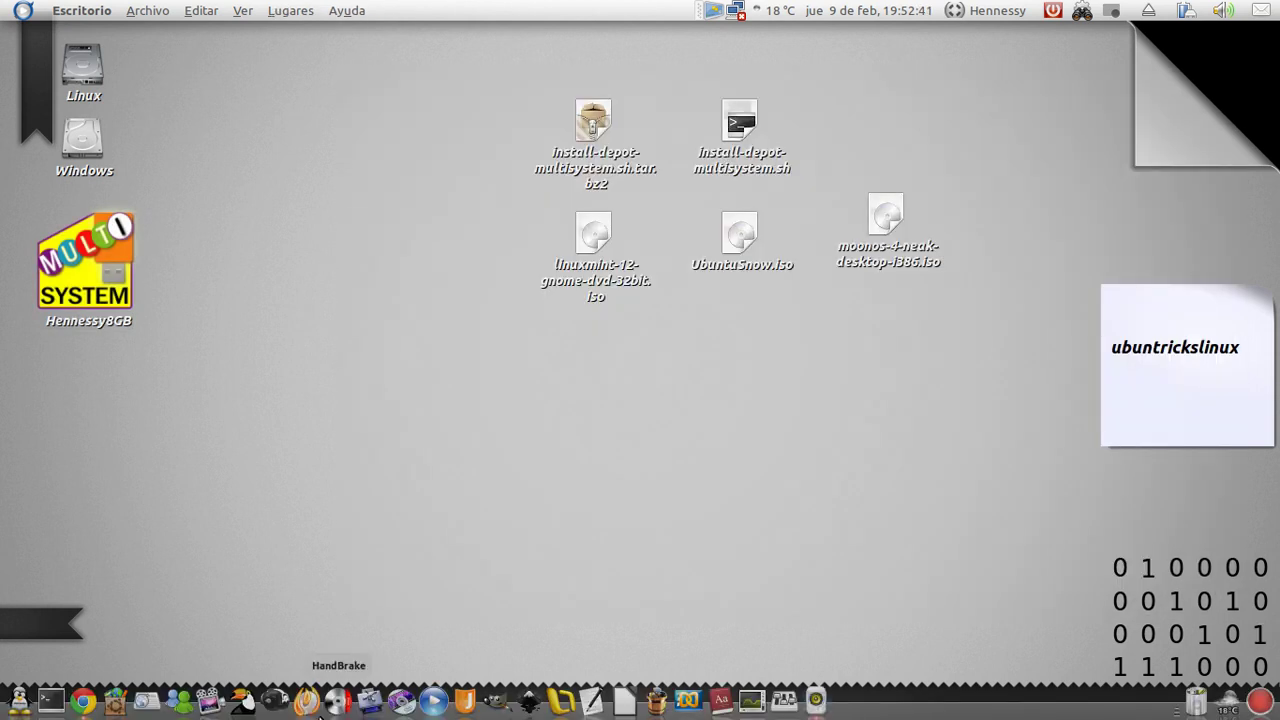
# Check the YouTube channel's uploaded videos in Chrome, then return to the ubuntrickslinux blog homepage
pyautogui.click(83, 700)
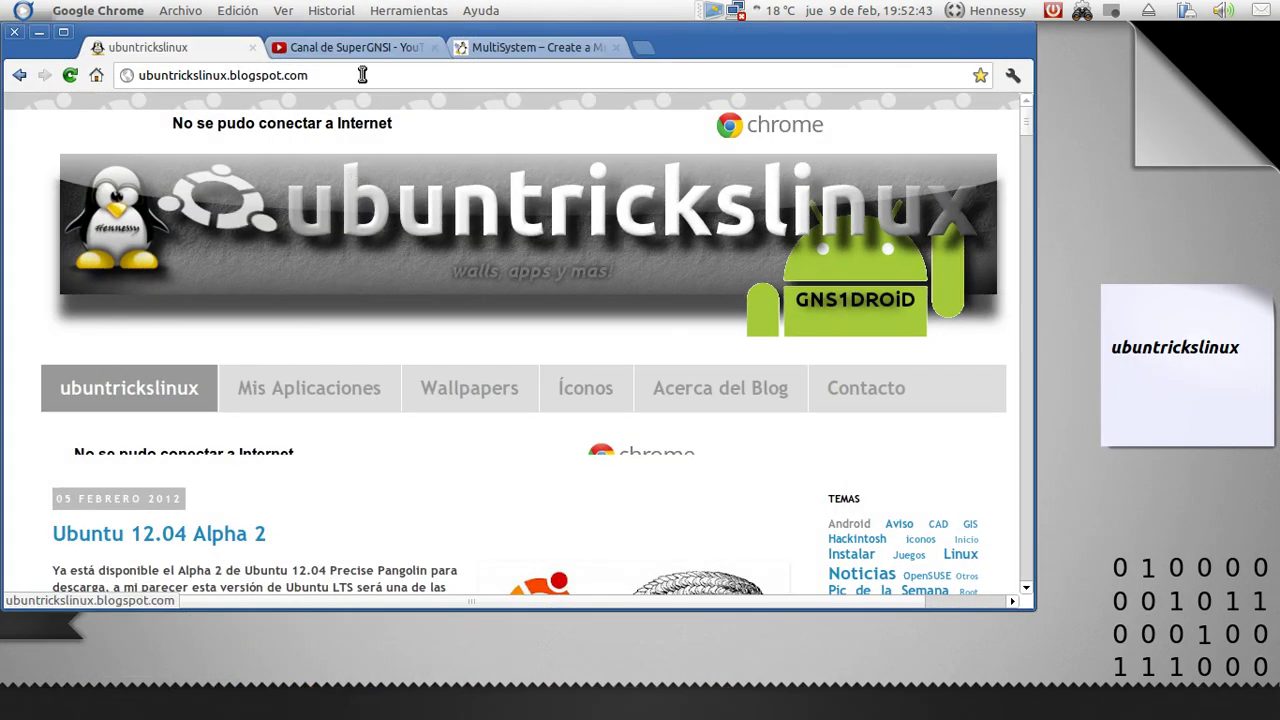
pyautogui.click(364, 57)
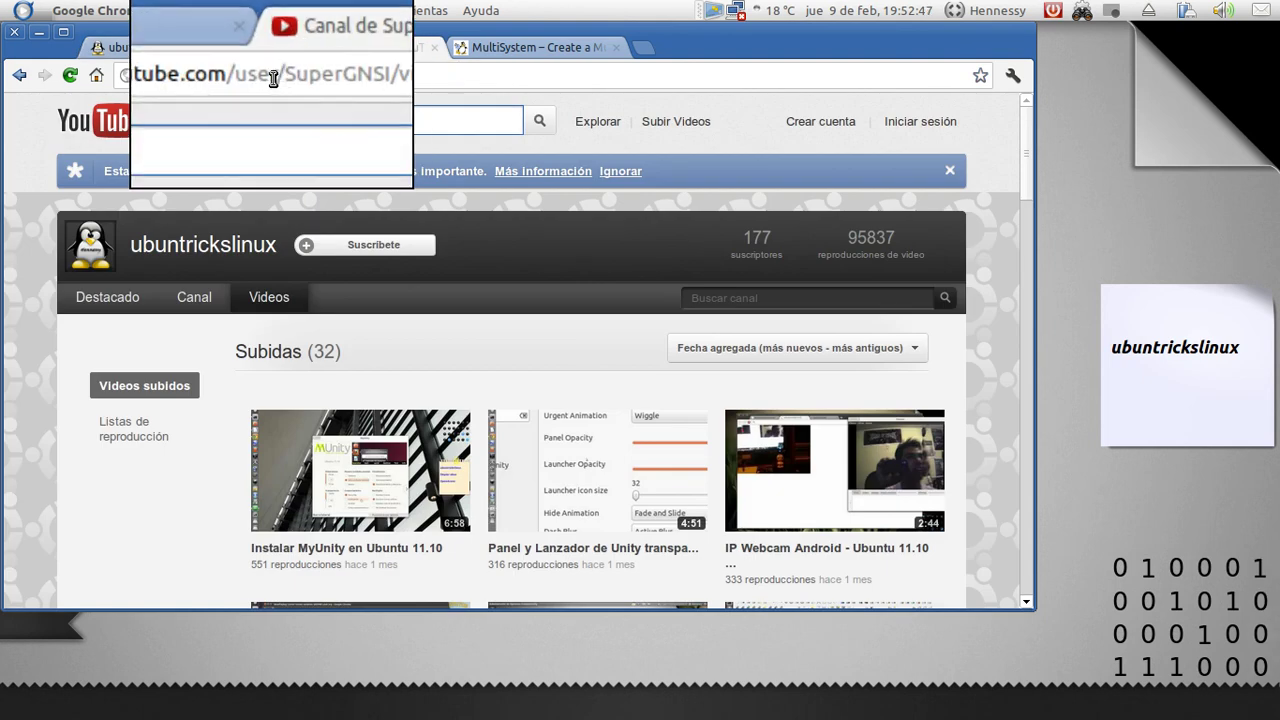
pyautogui.click(223, 50)
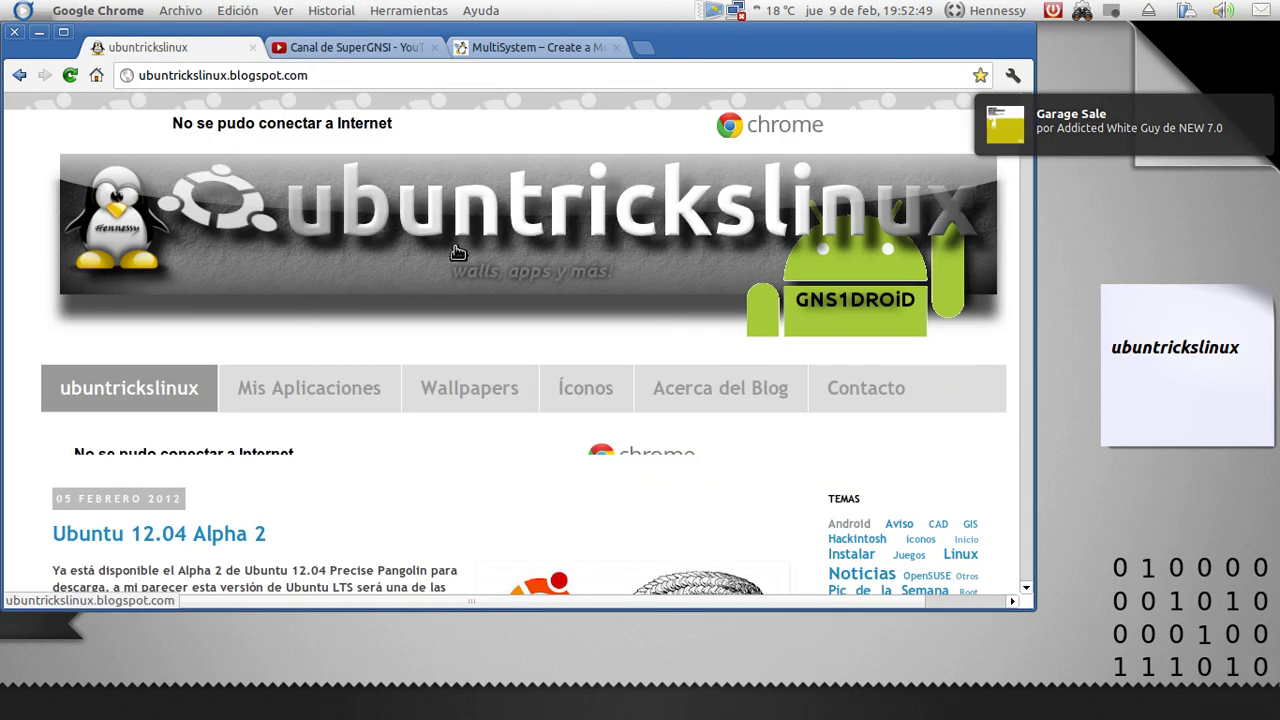